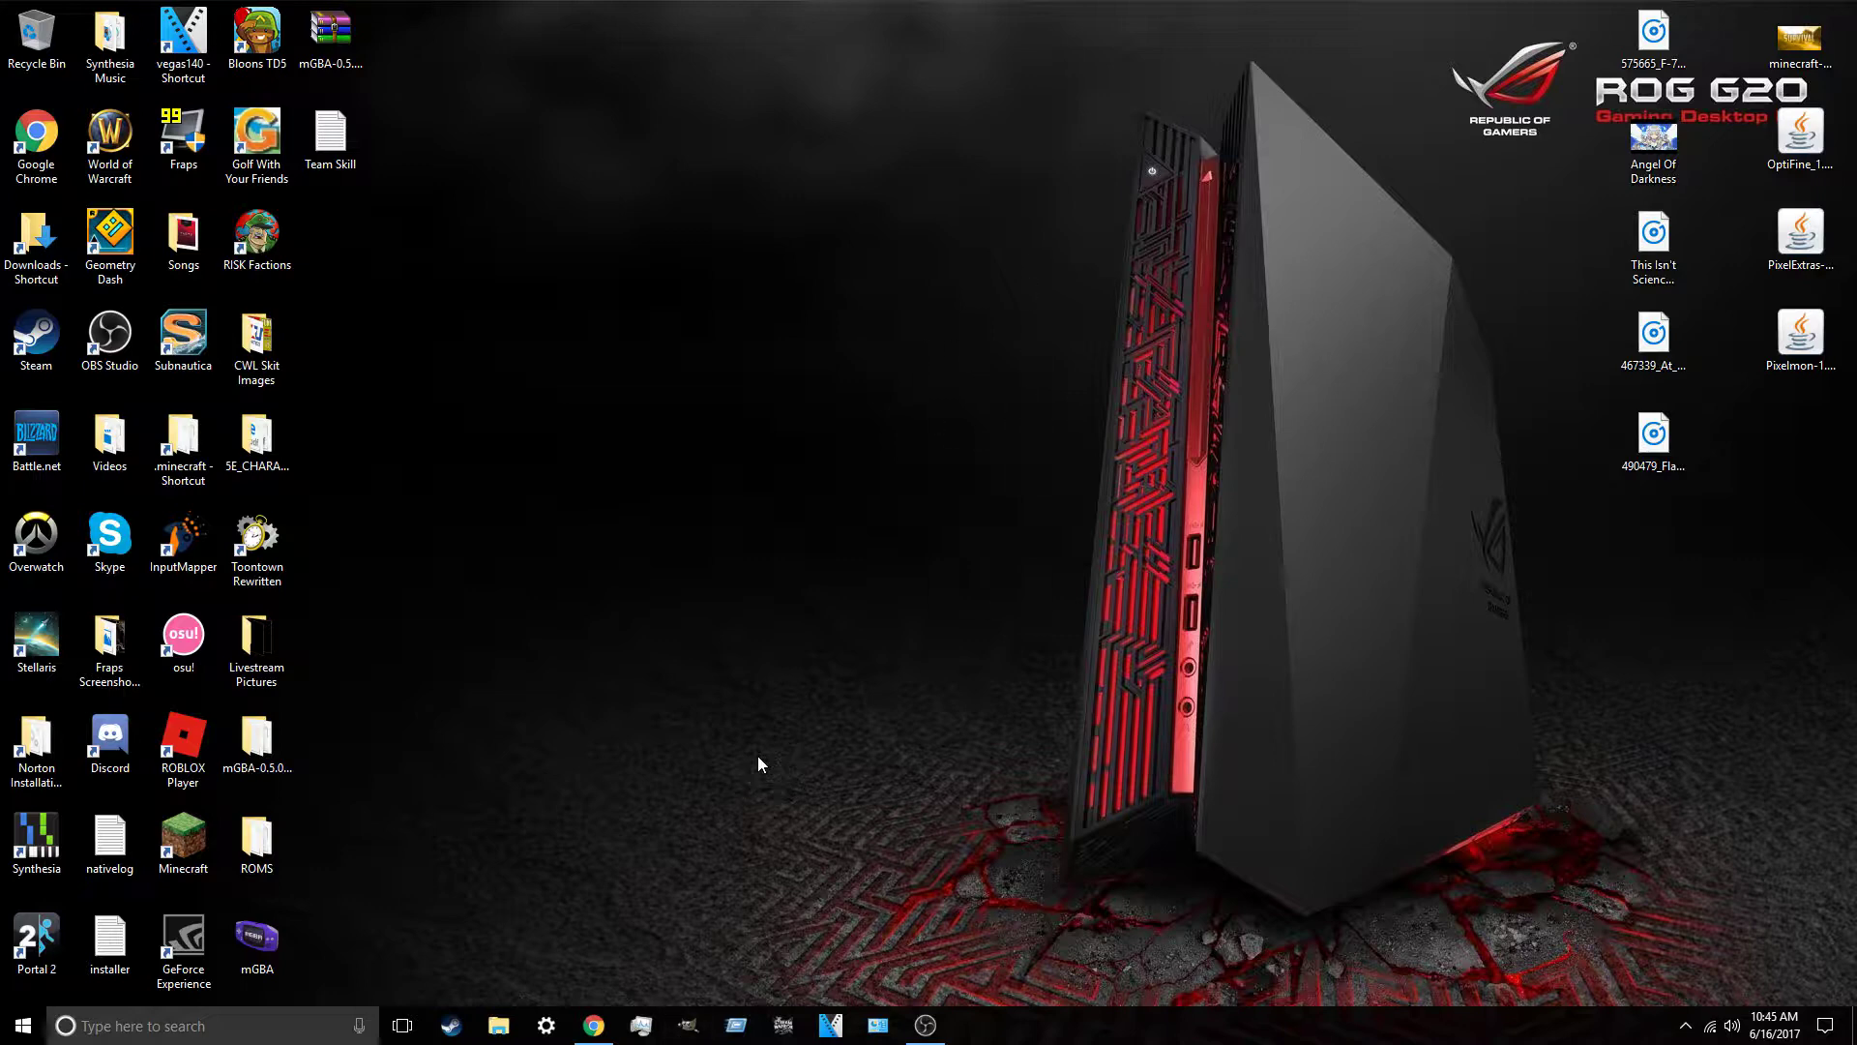
Step: Bring the Chrome window showing Google Drive's My Drive page to the front
left_click(594, 1025)
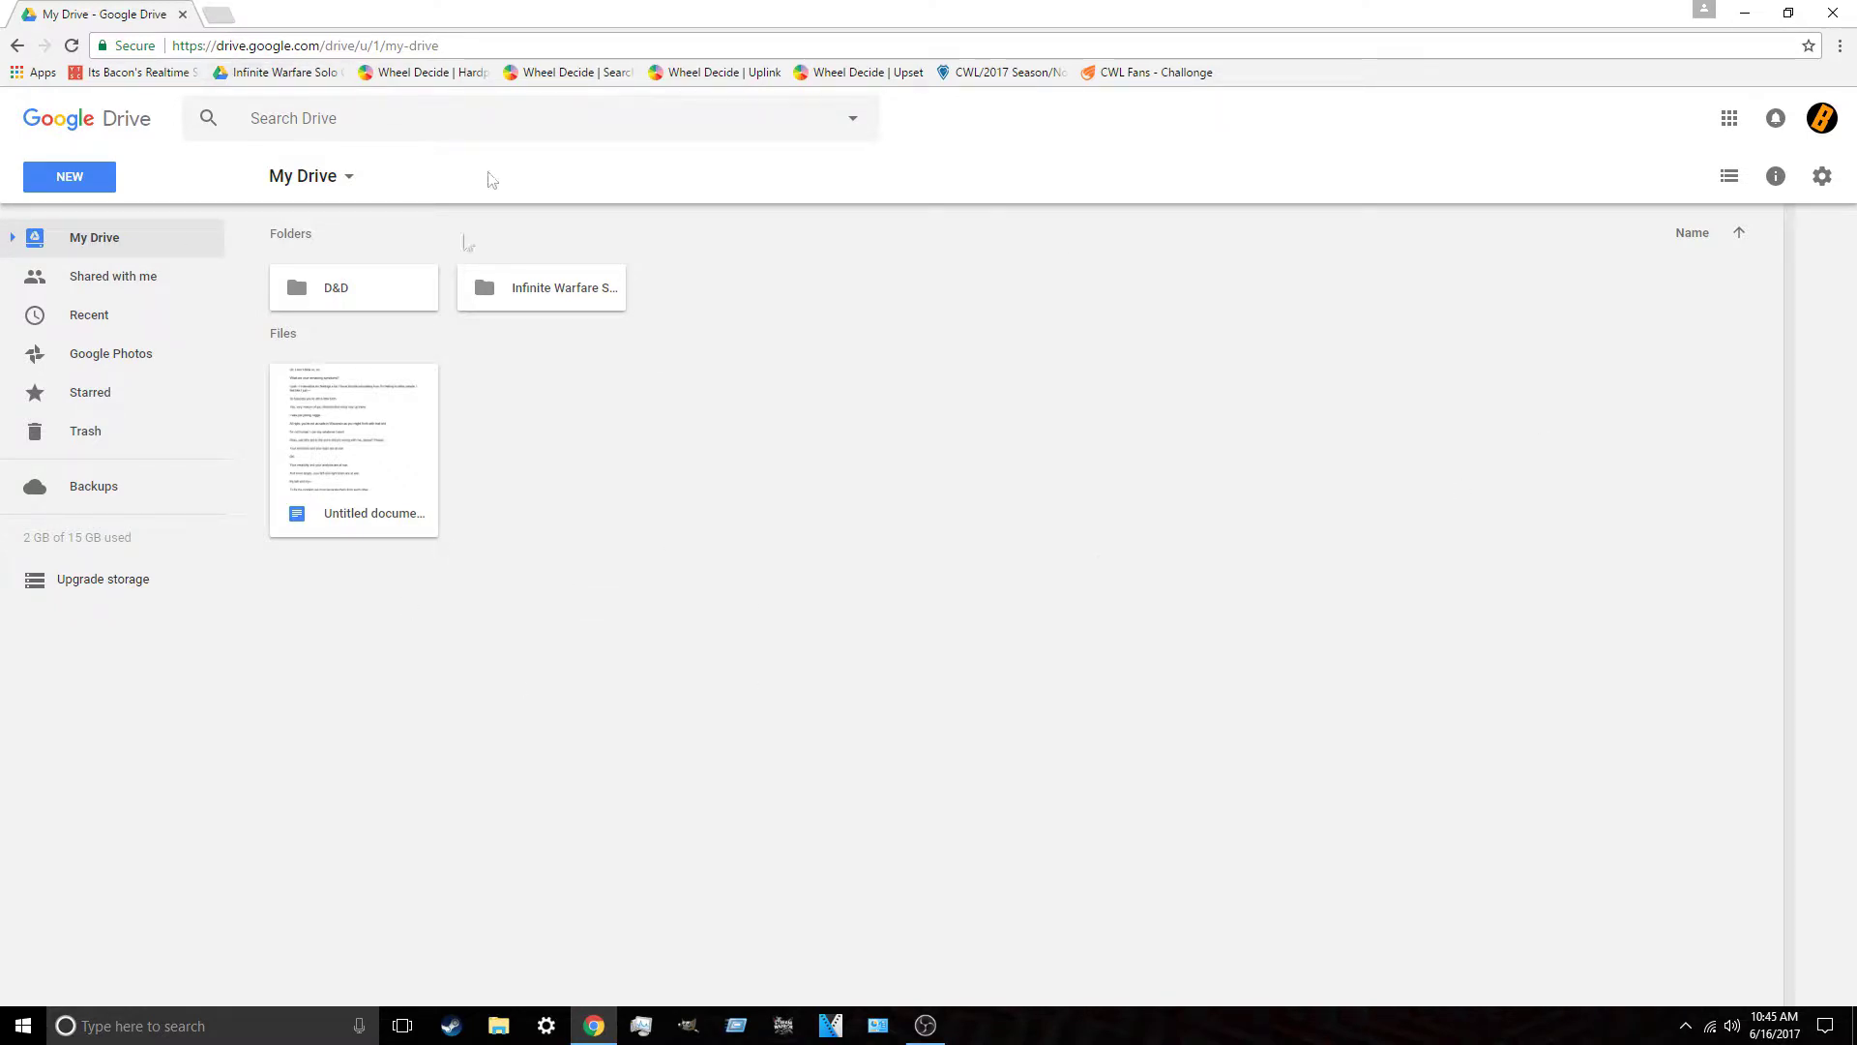
Step: Search Google for 'pokemon randomizer' in a new tab
left_click(222, 15)
left_click(407, 12)
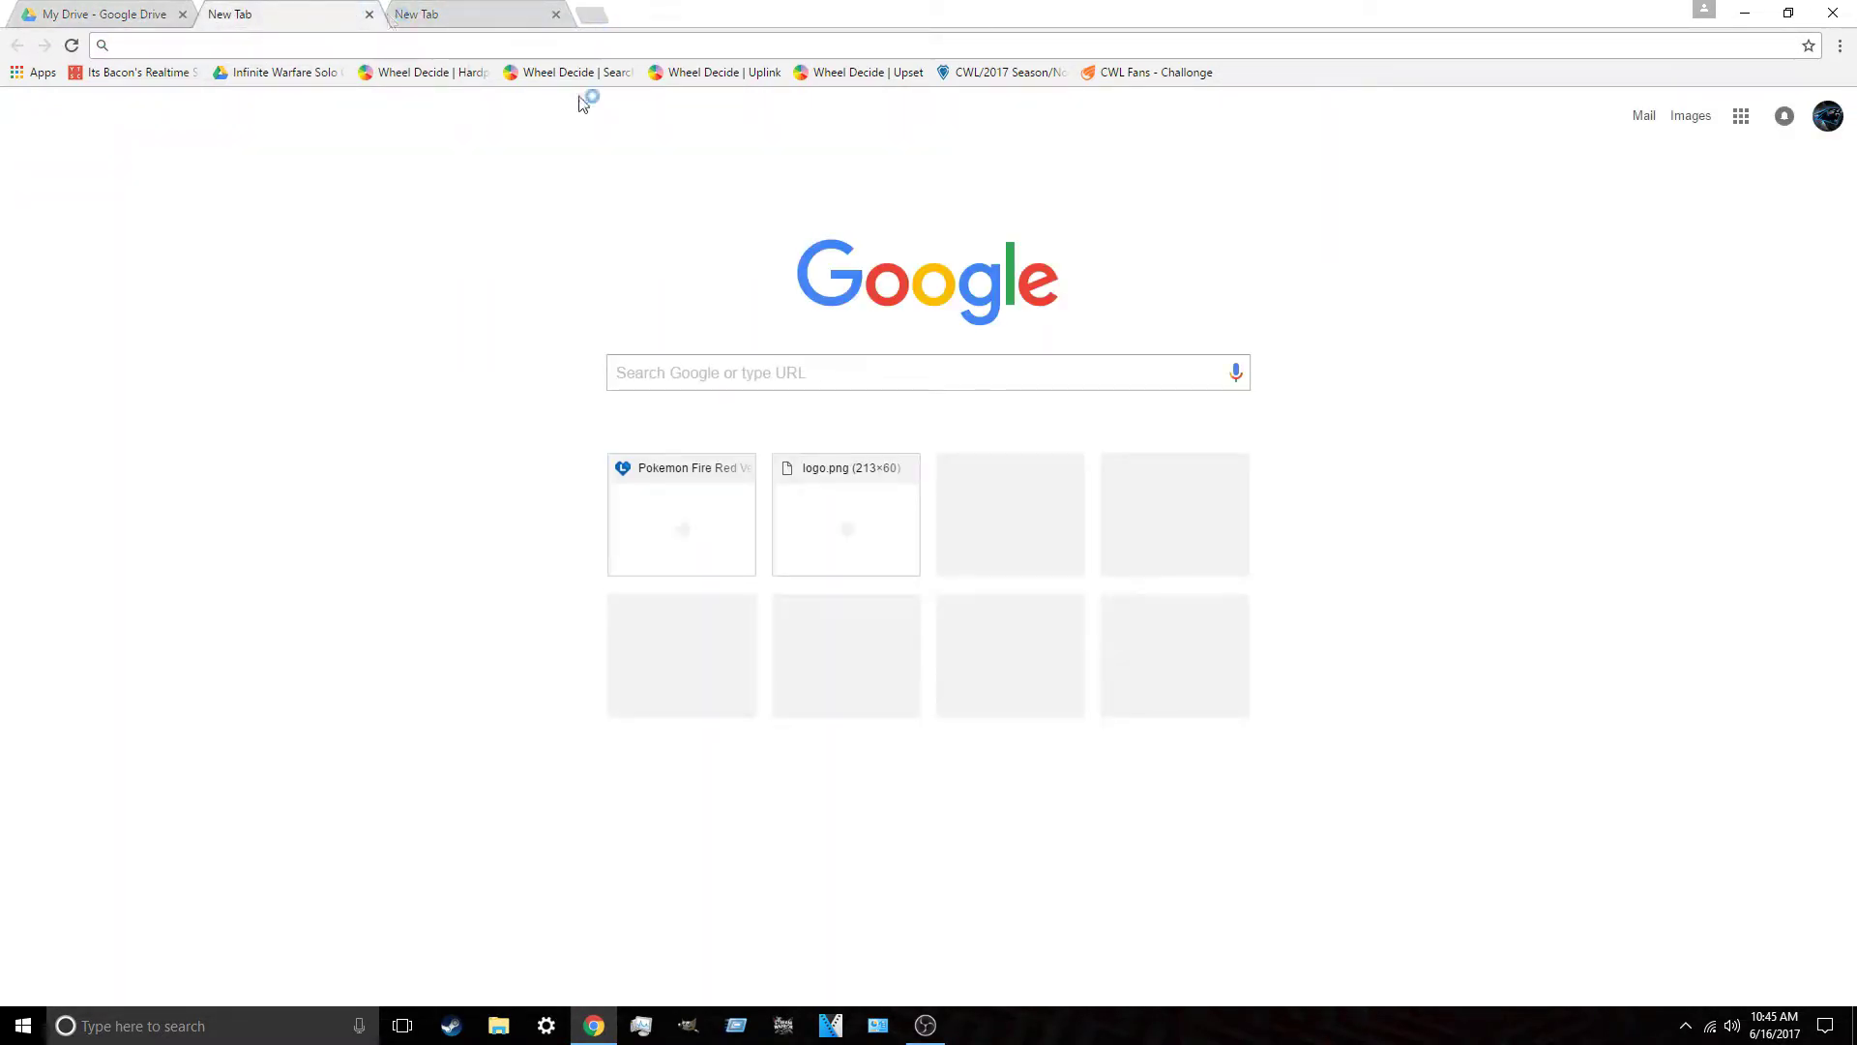
type("pokemon fire red rom")
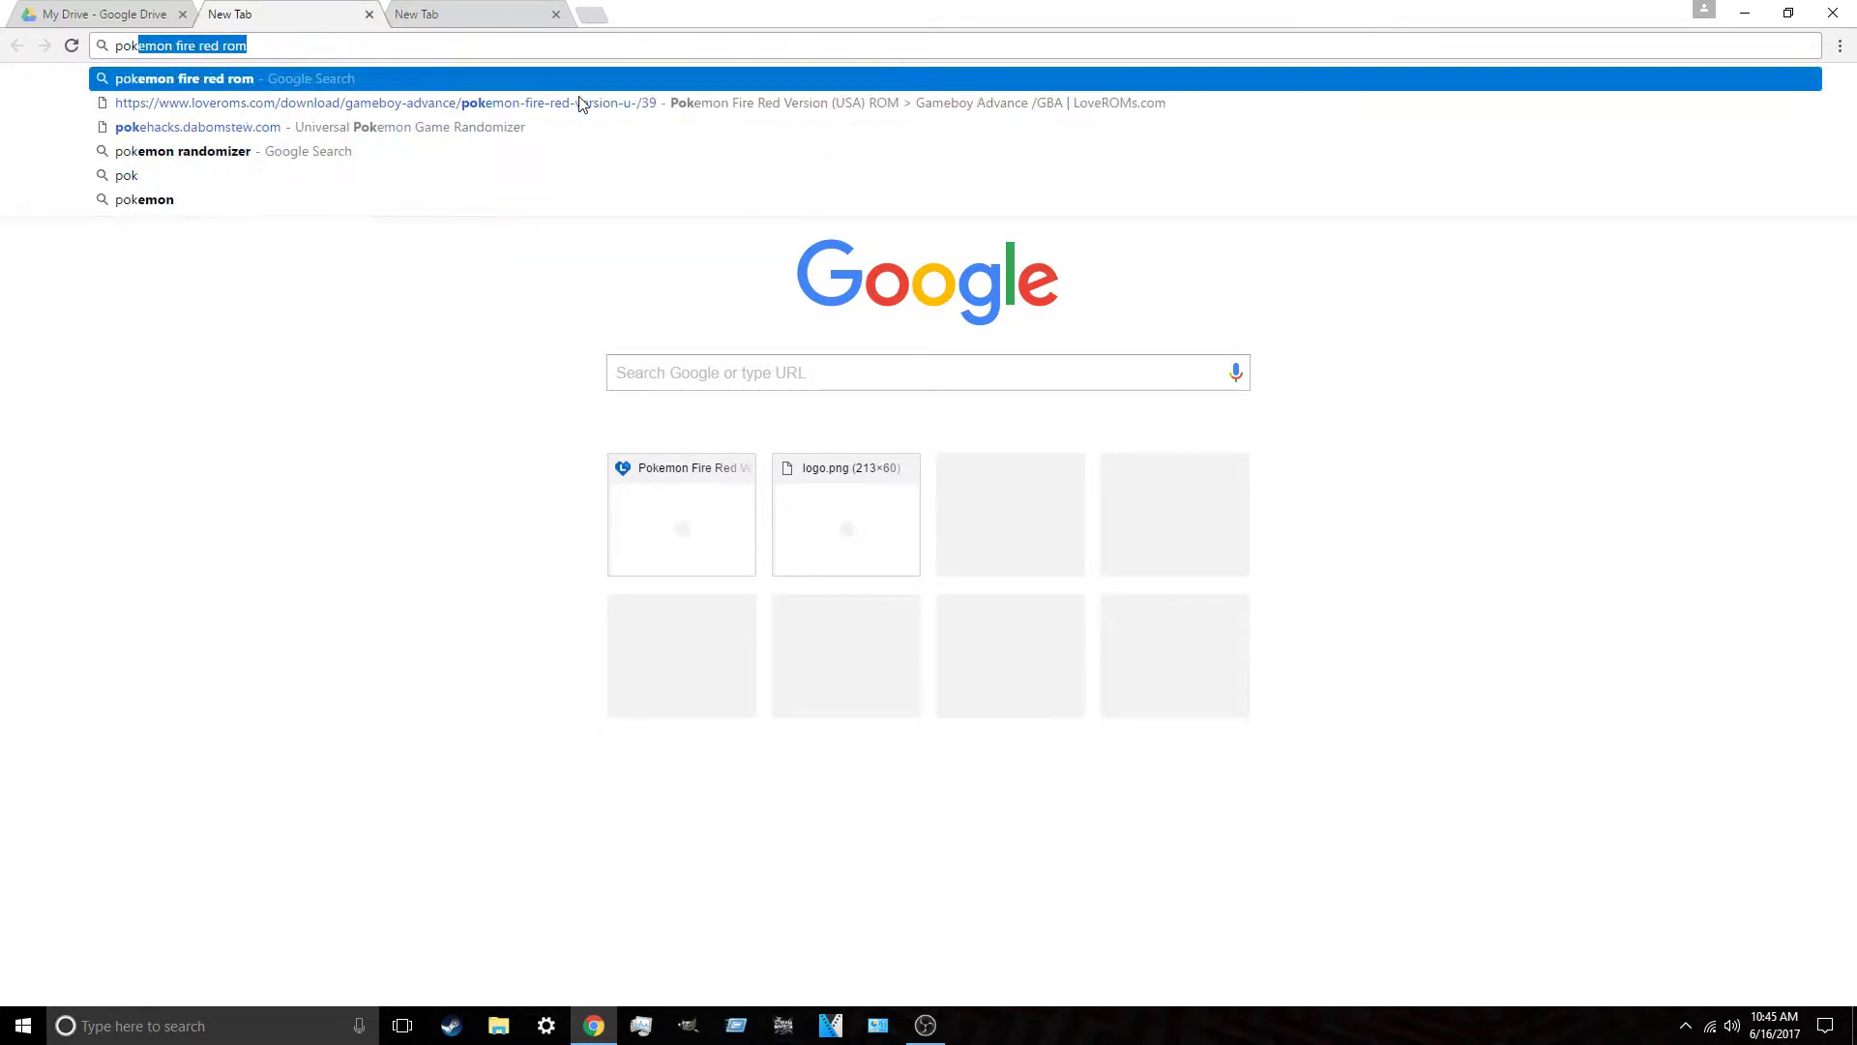
key("Down")
key("Down")
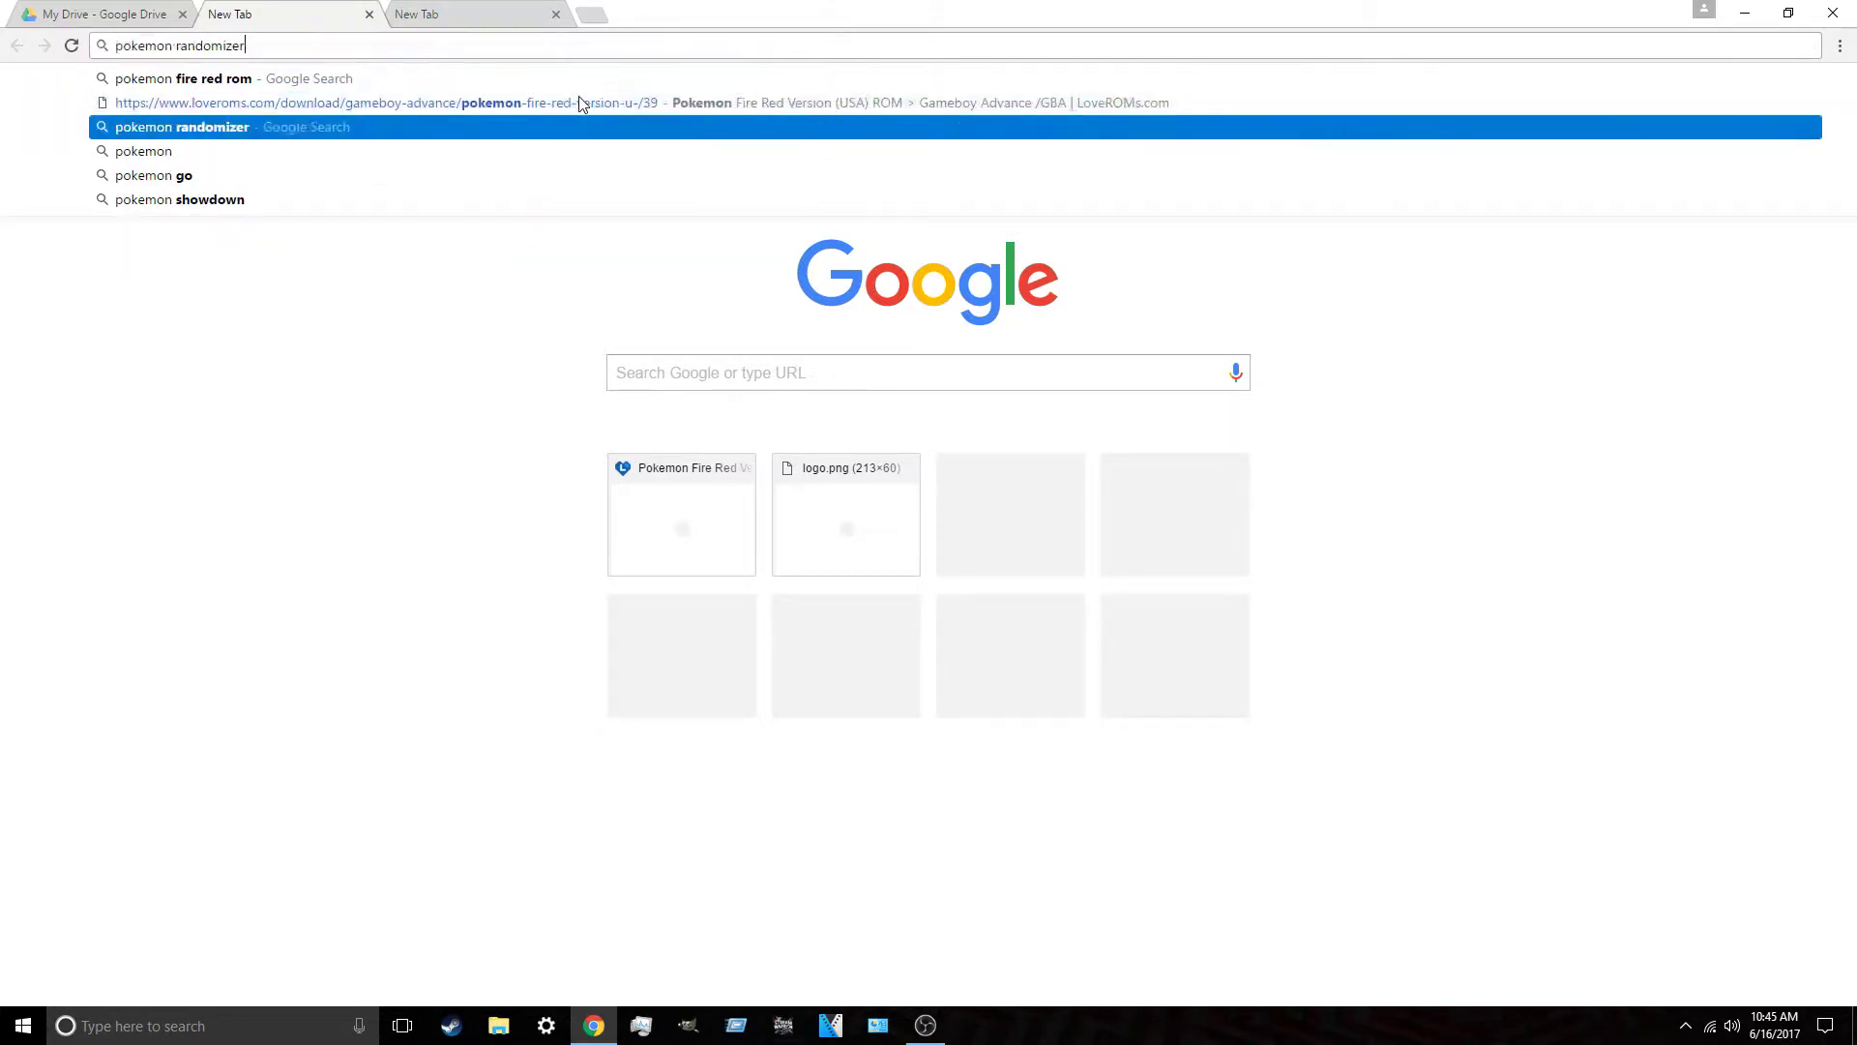
key("Return")
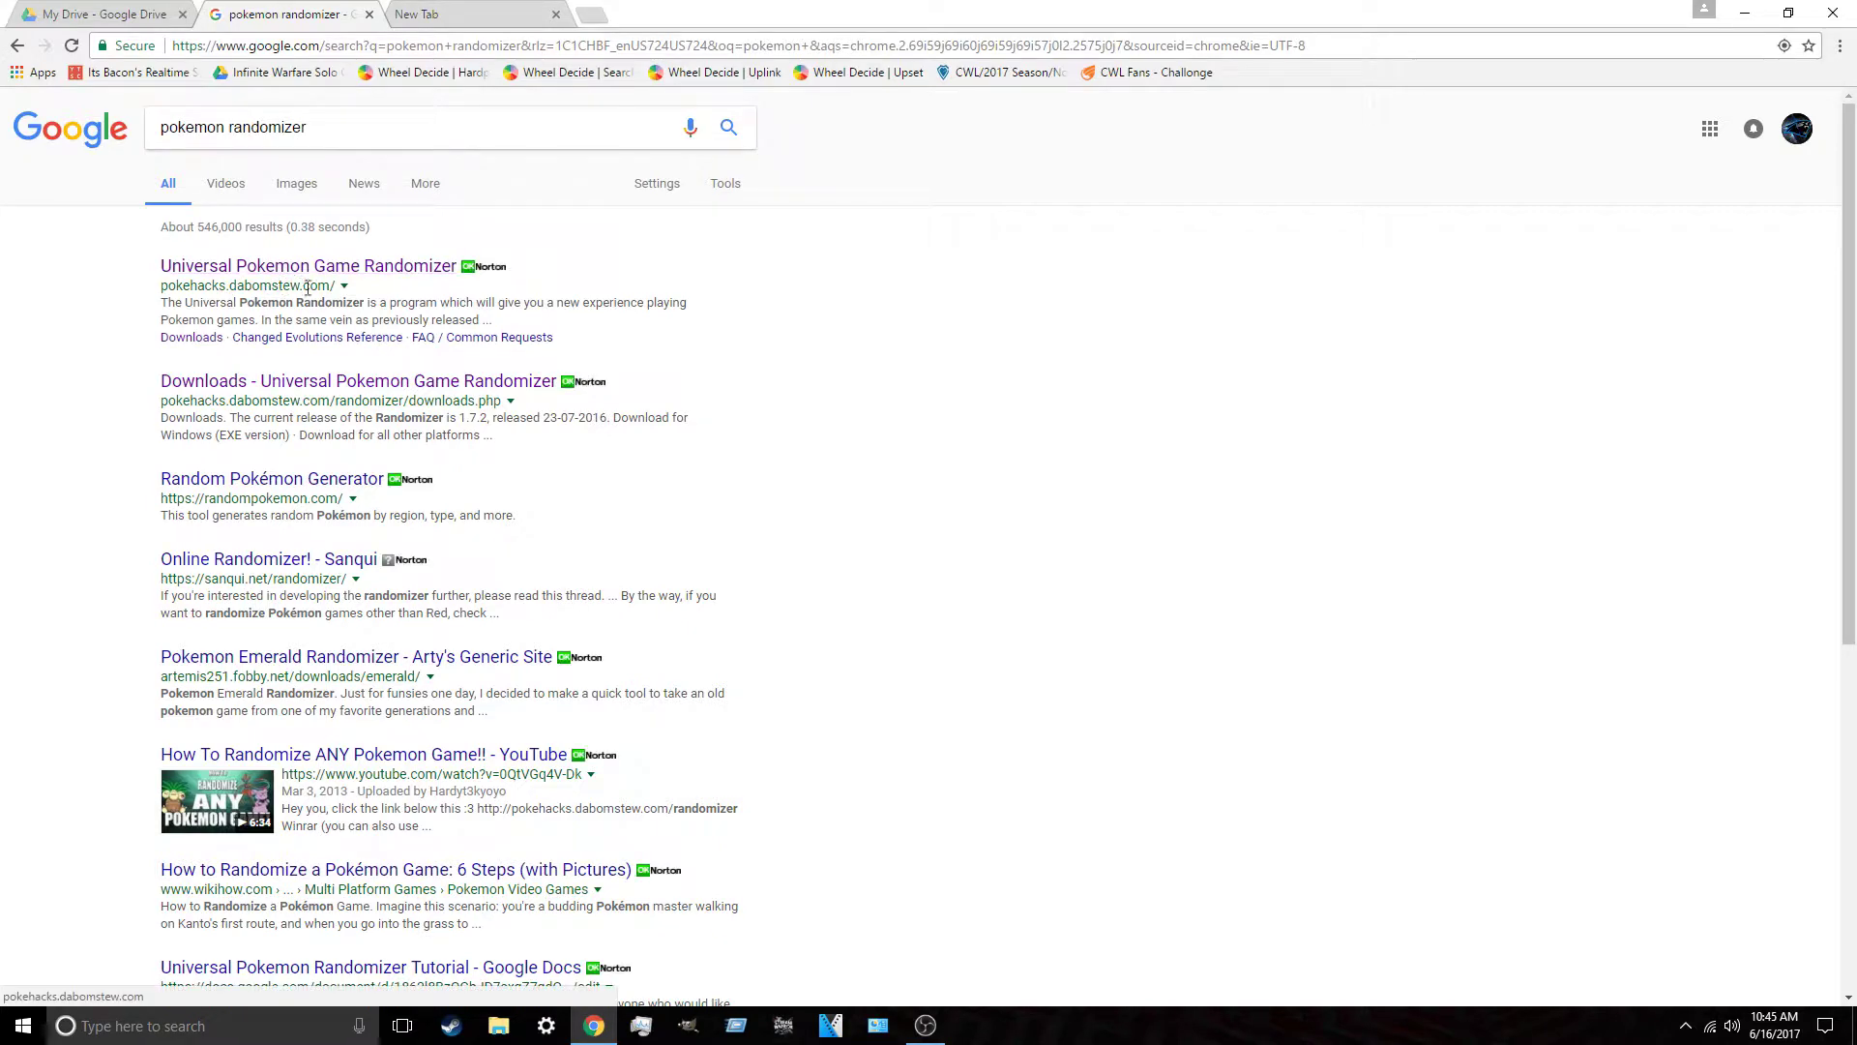
Step: Download the Windows EXE version of Universal Pokemon Randomizer 1.7.2 from pokehacks.dabomstew.com
left_click(311, 274)
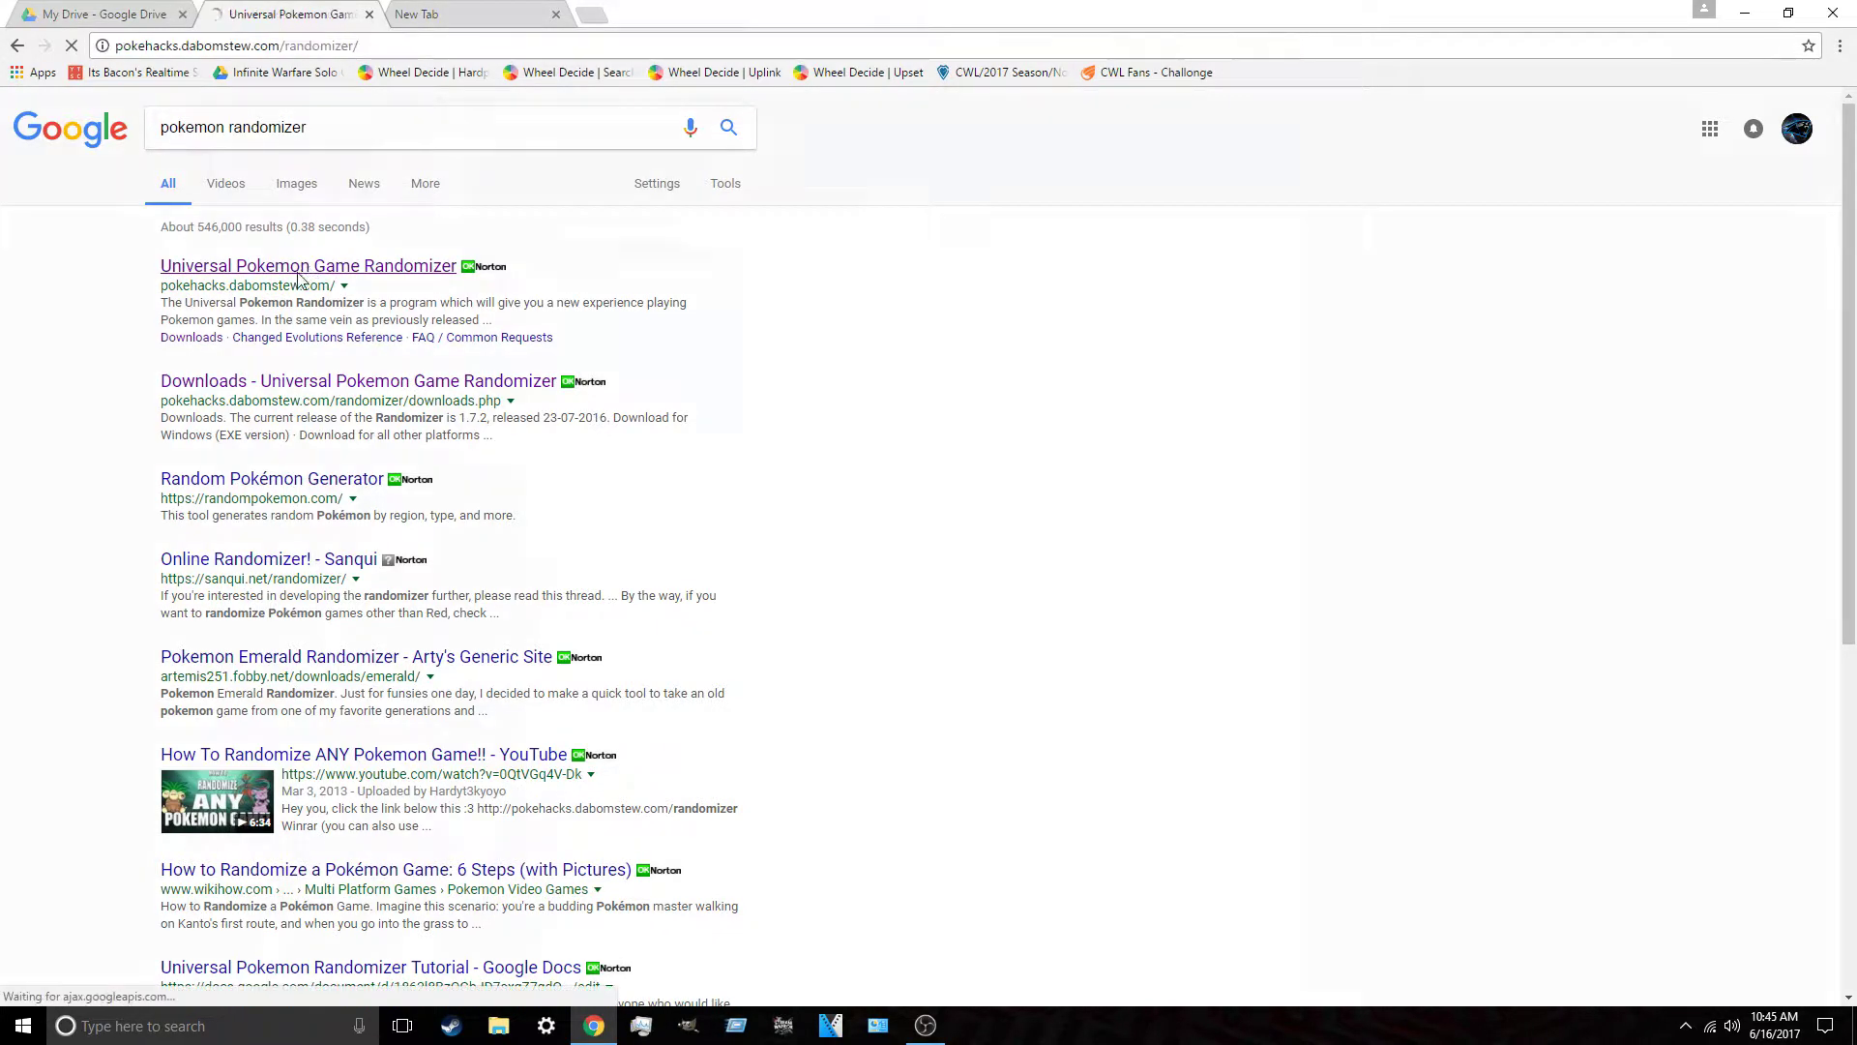
left_click(615, 282)
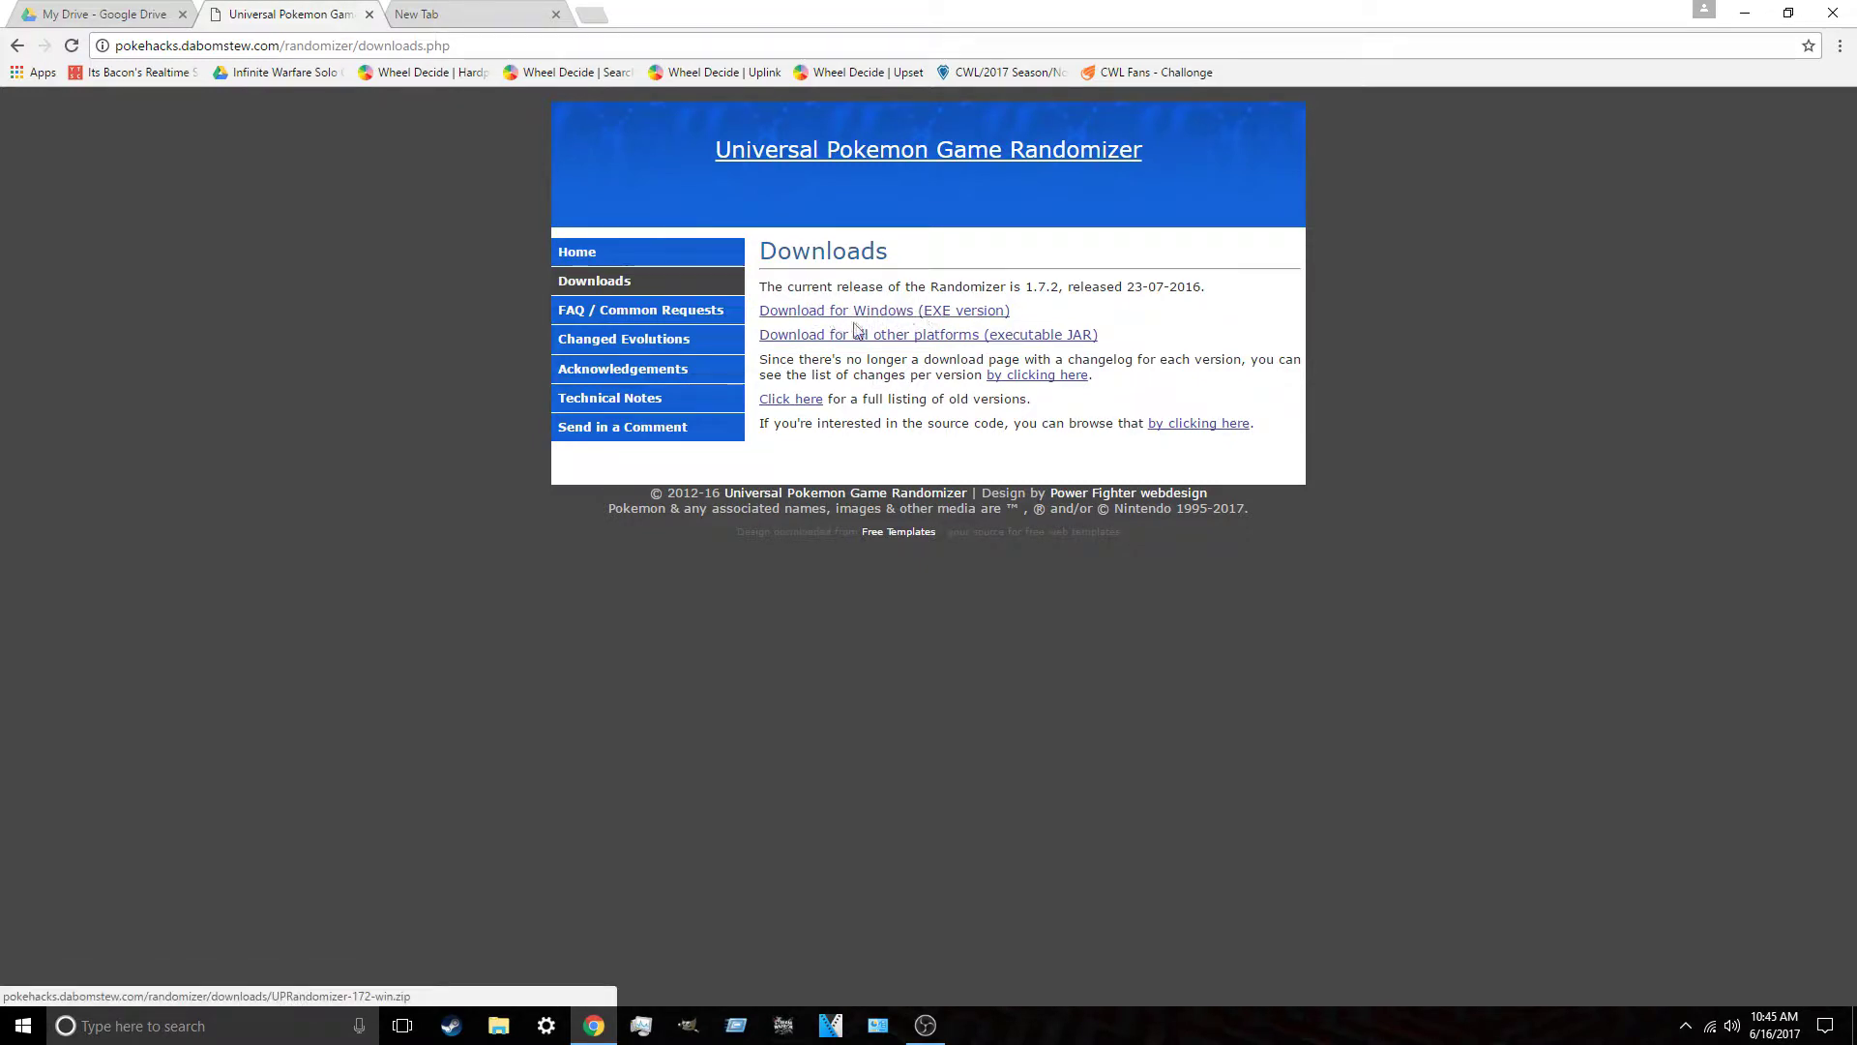
left_click(885, 314)
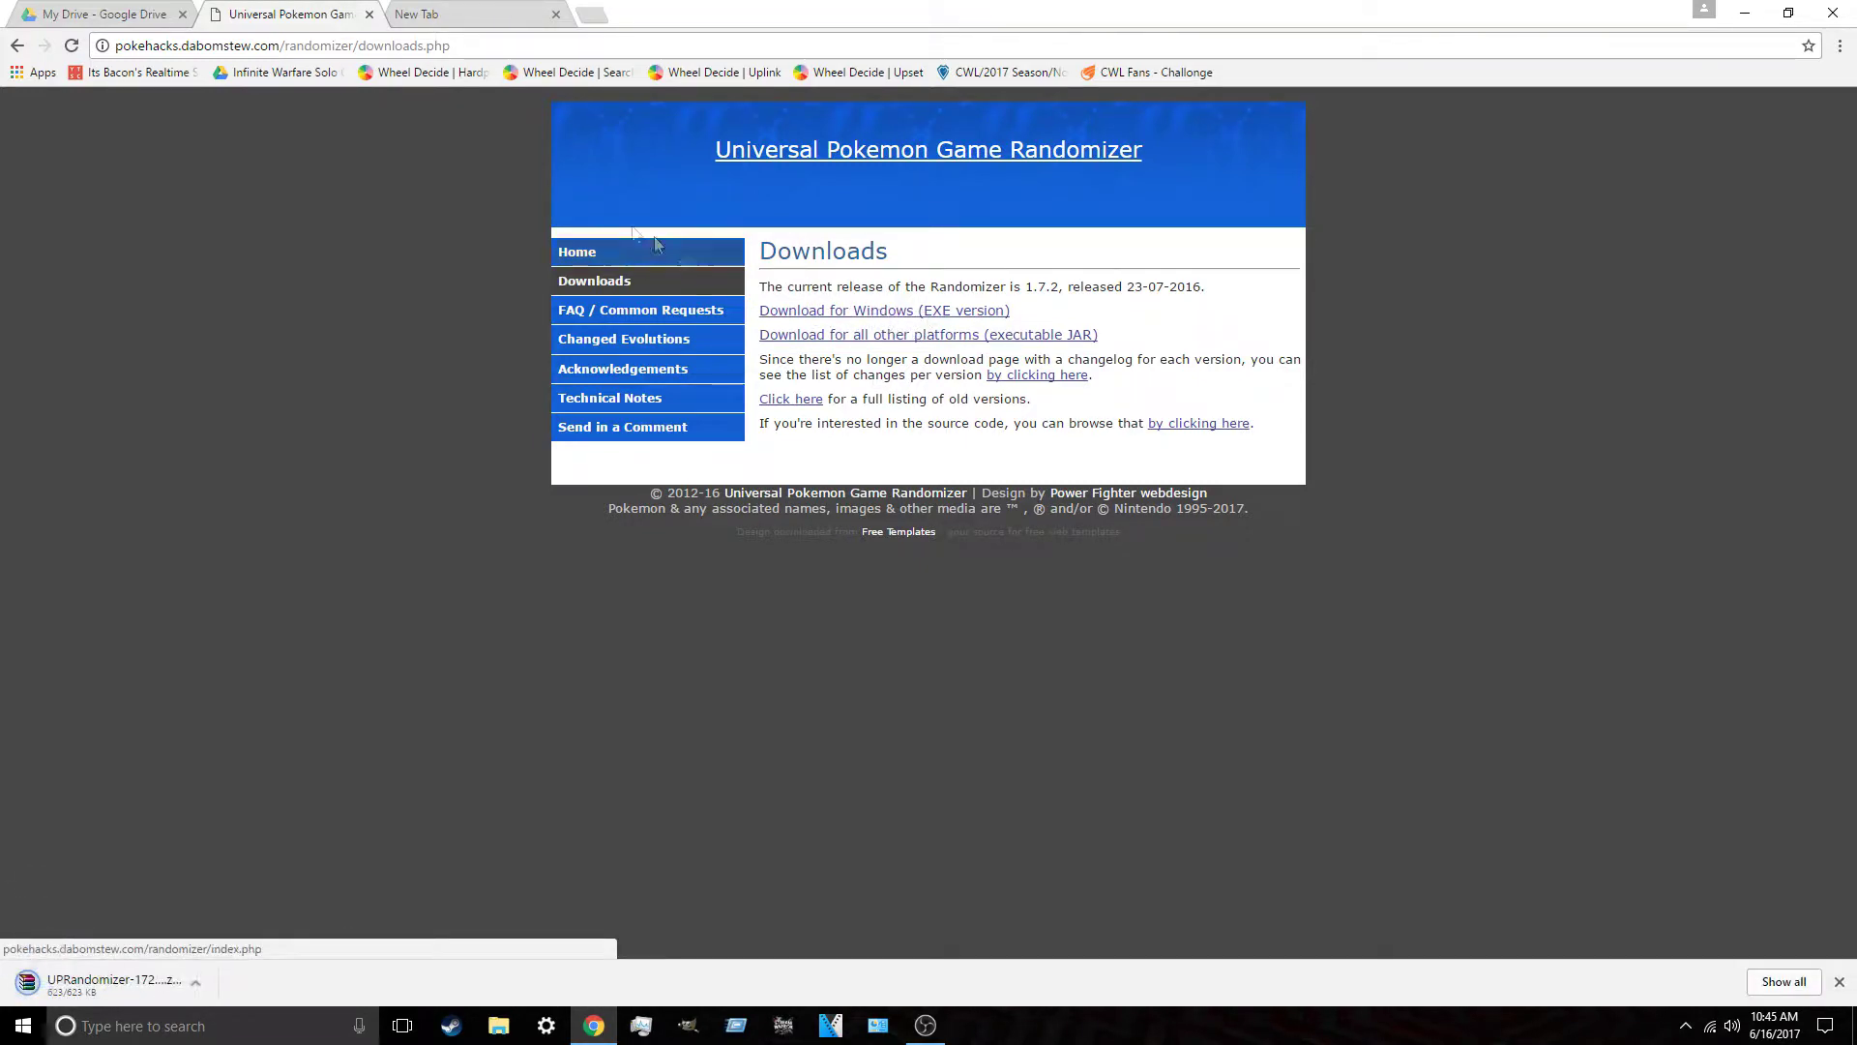
Step: Close the randomizer site's tab and search Google for 'pokemon gold rom'
left_click(401, 20)
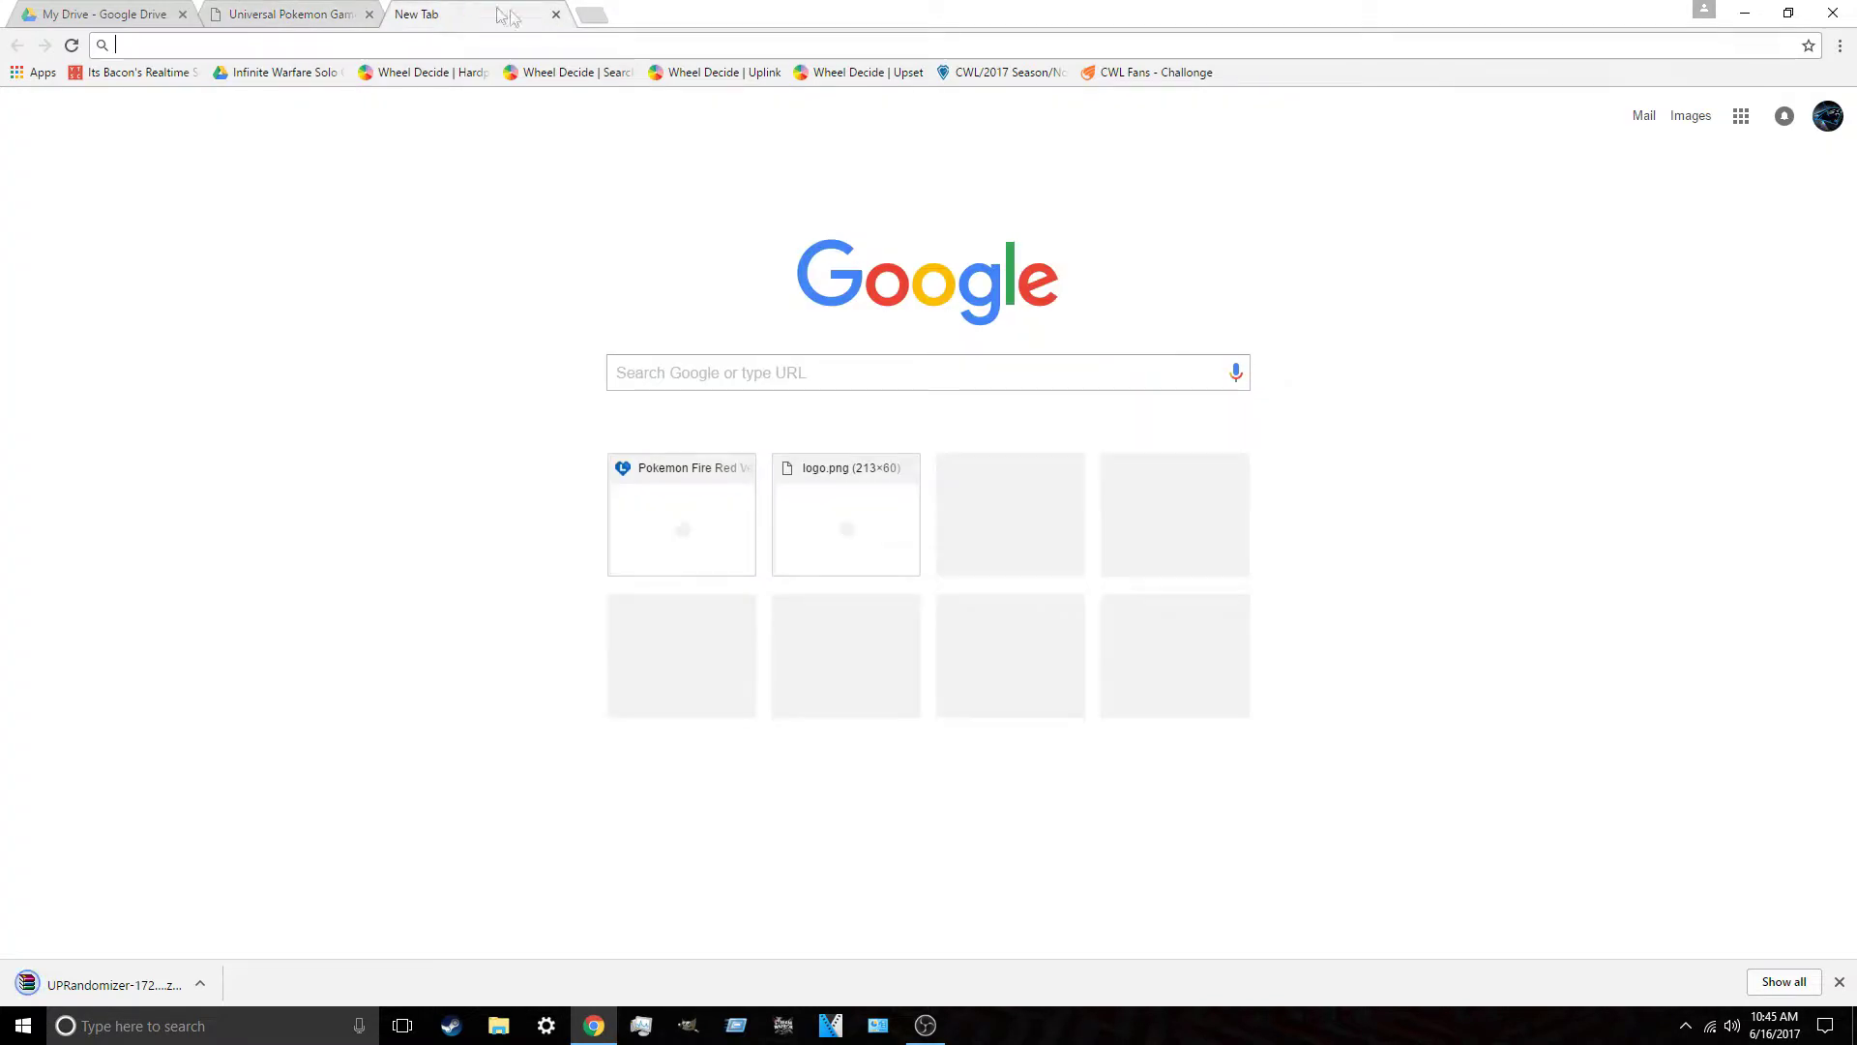
left_click(370, 15)
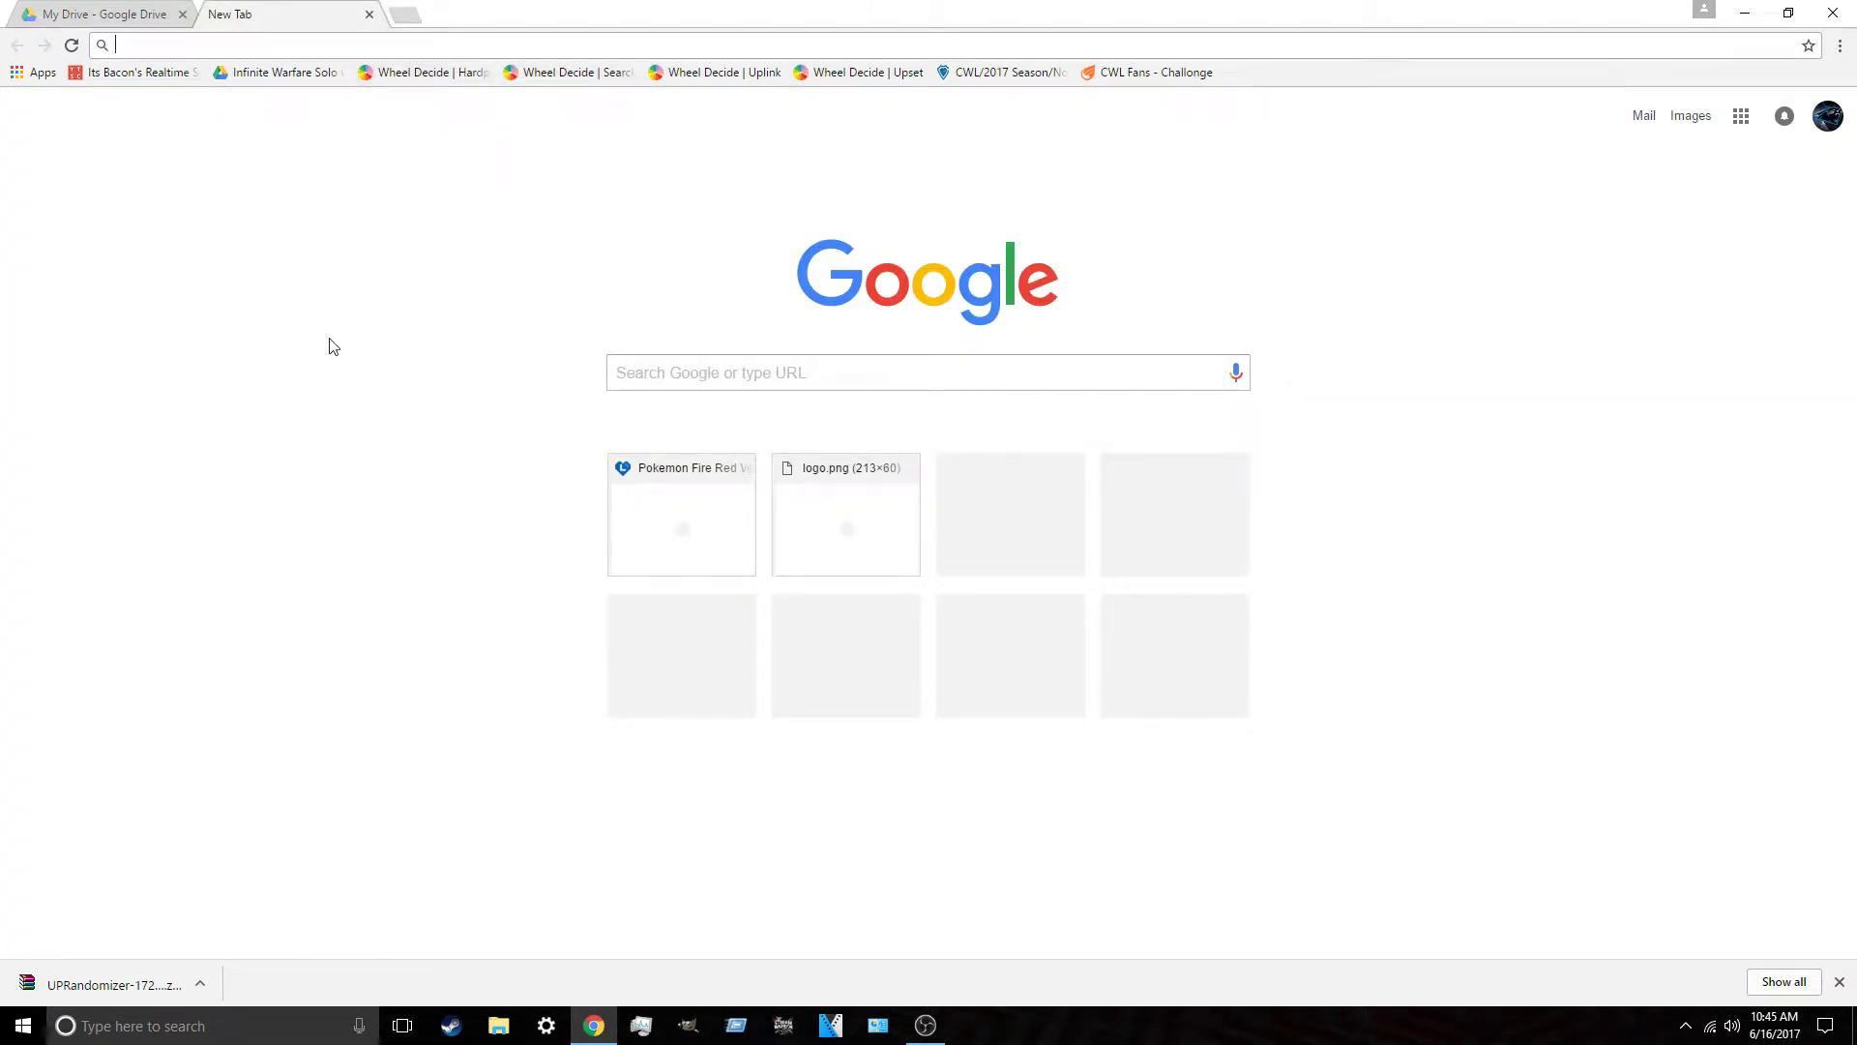
type("po")
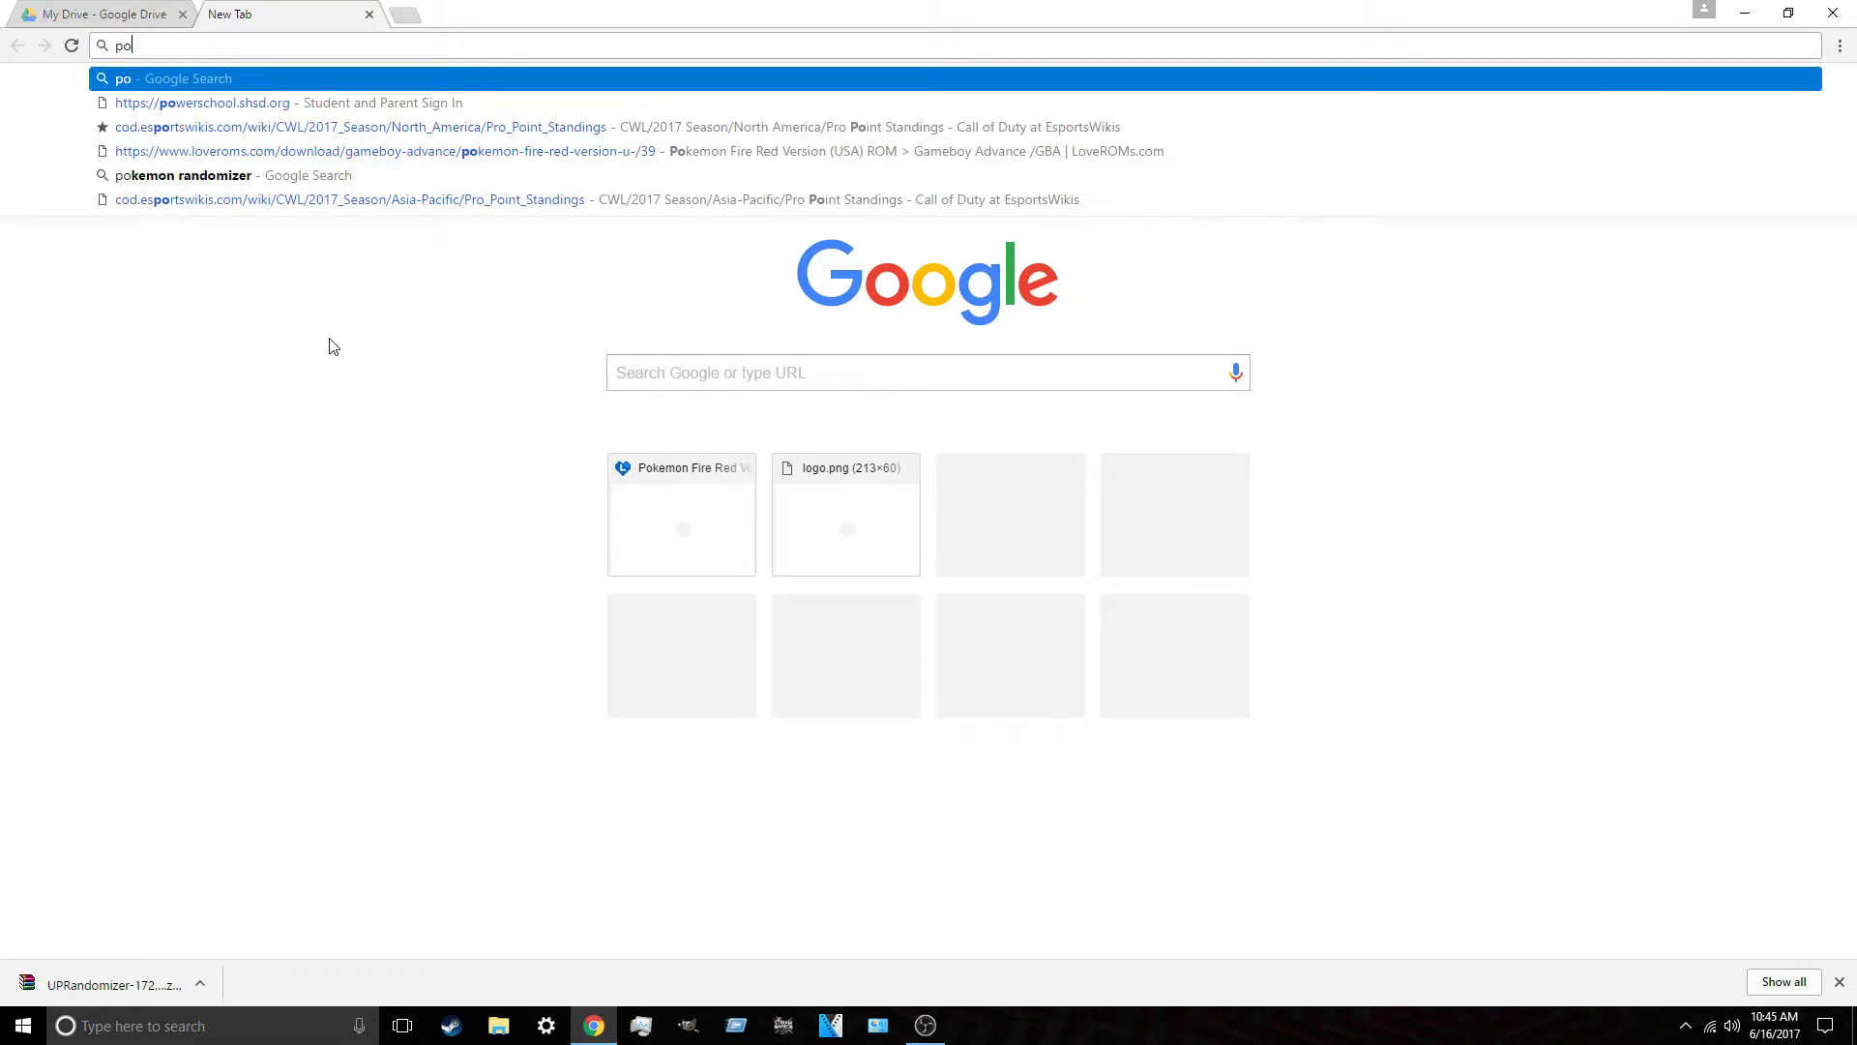
type("kemon gold rom")
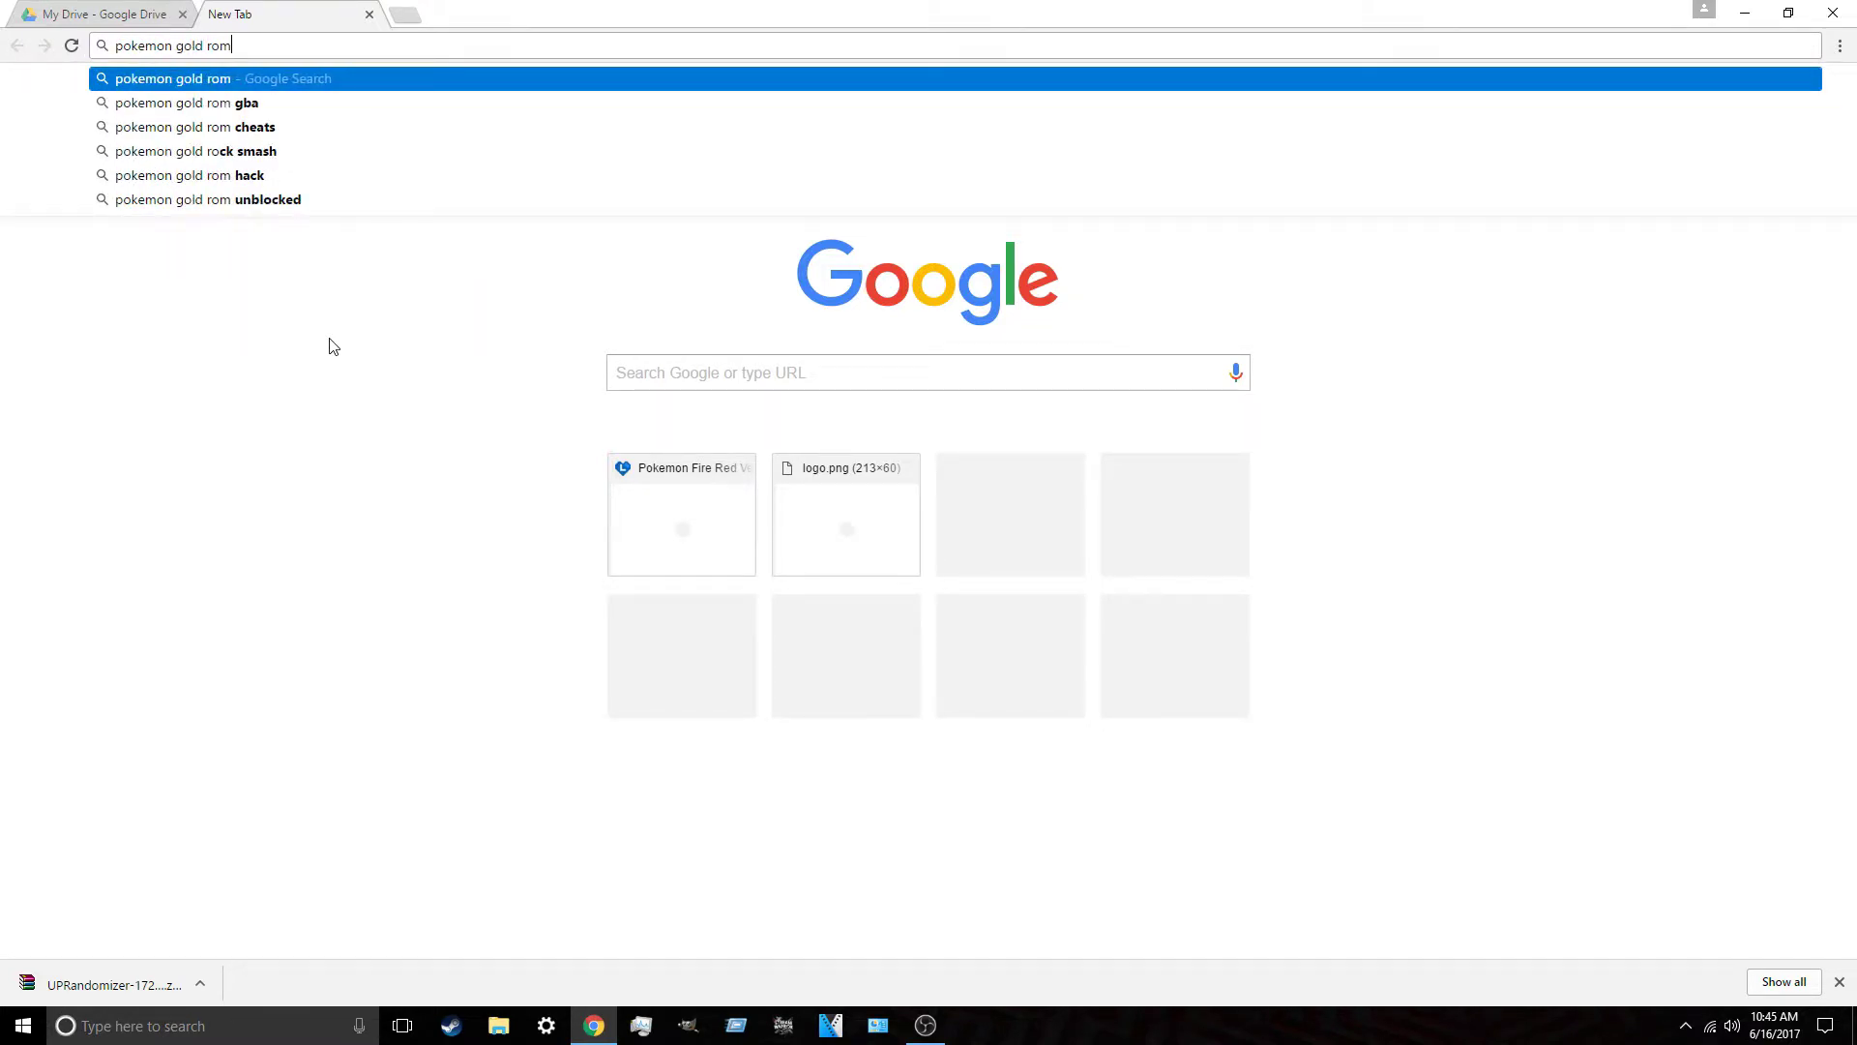
key("Return")
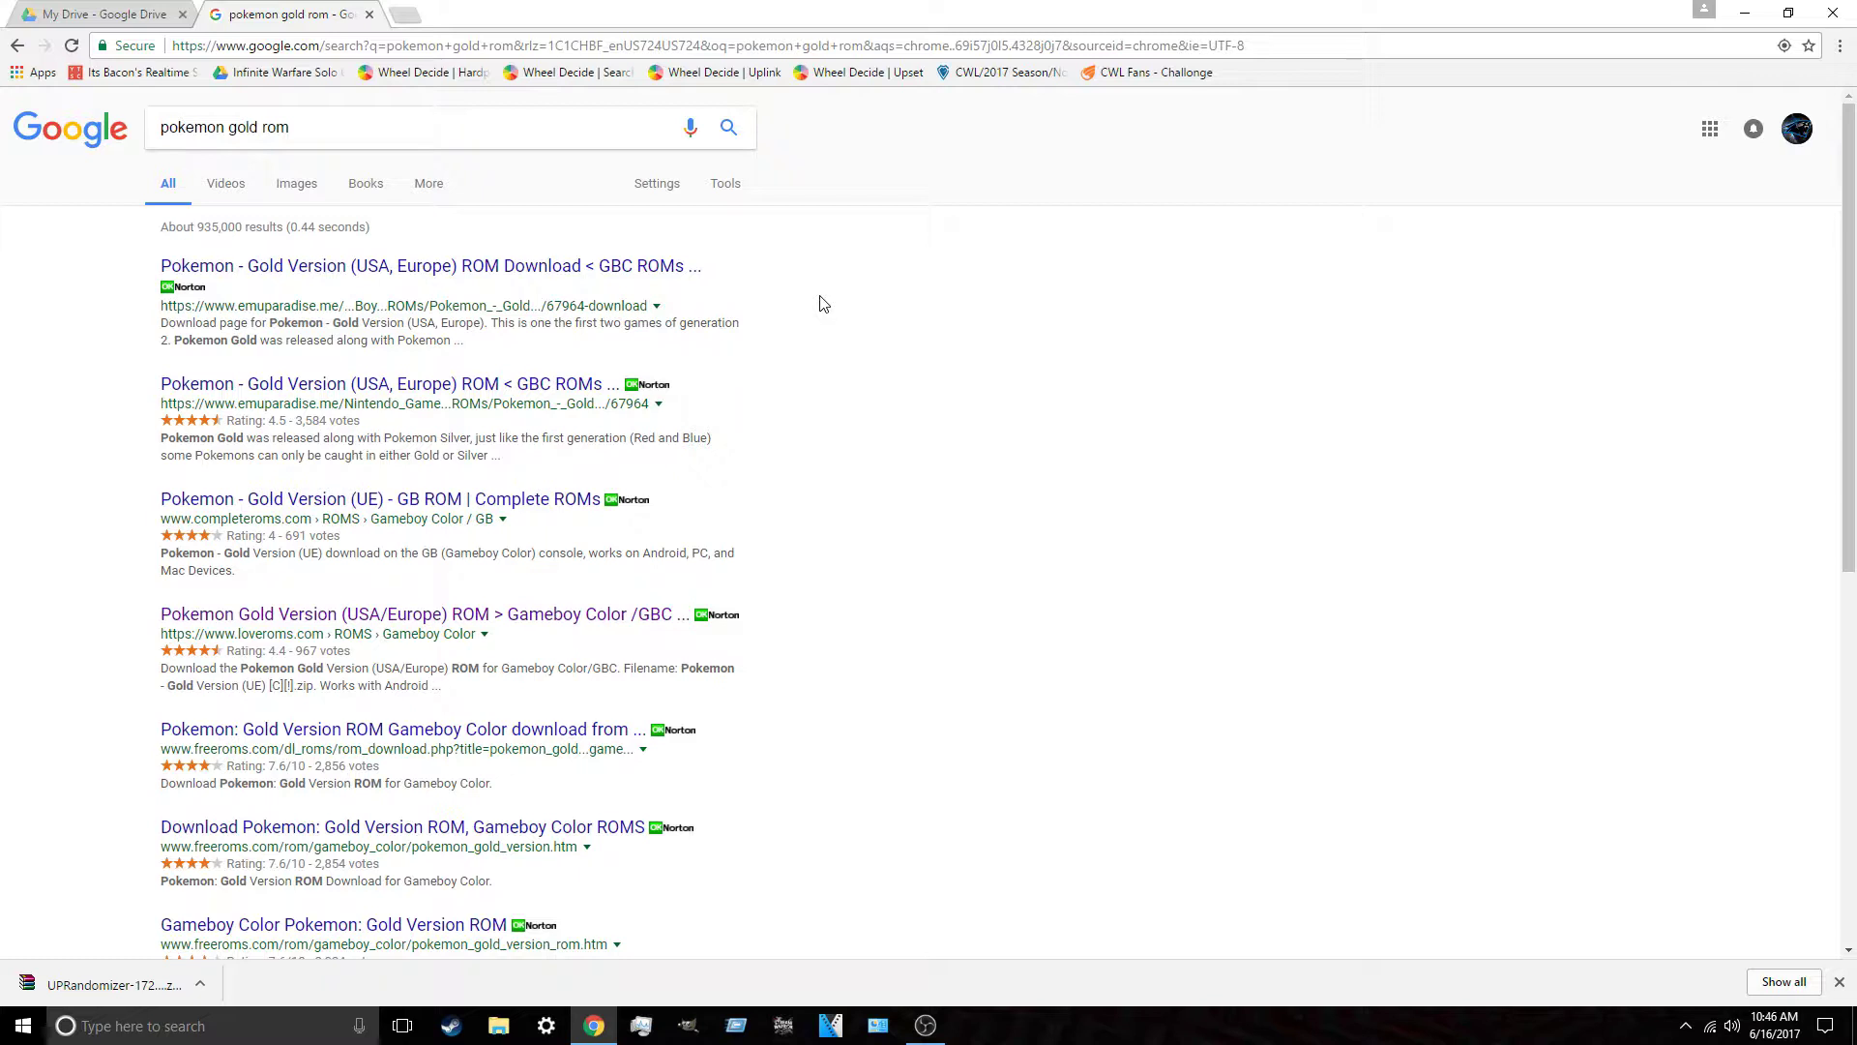
Step: Check the Emuparadise result, then open the LoveROMs Pokemon Gold page instead
left_click(525, 280)
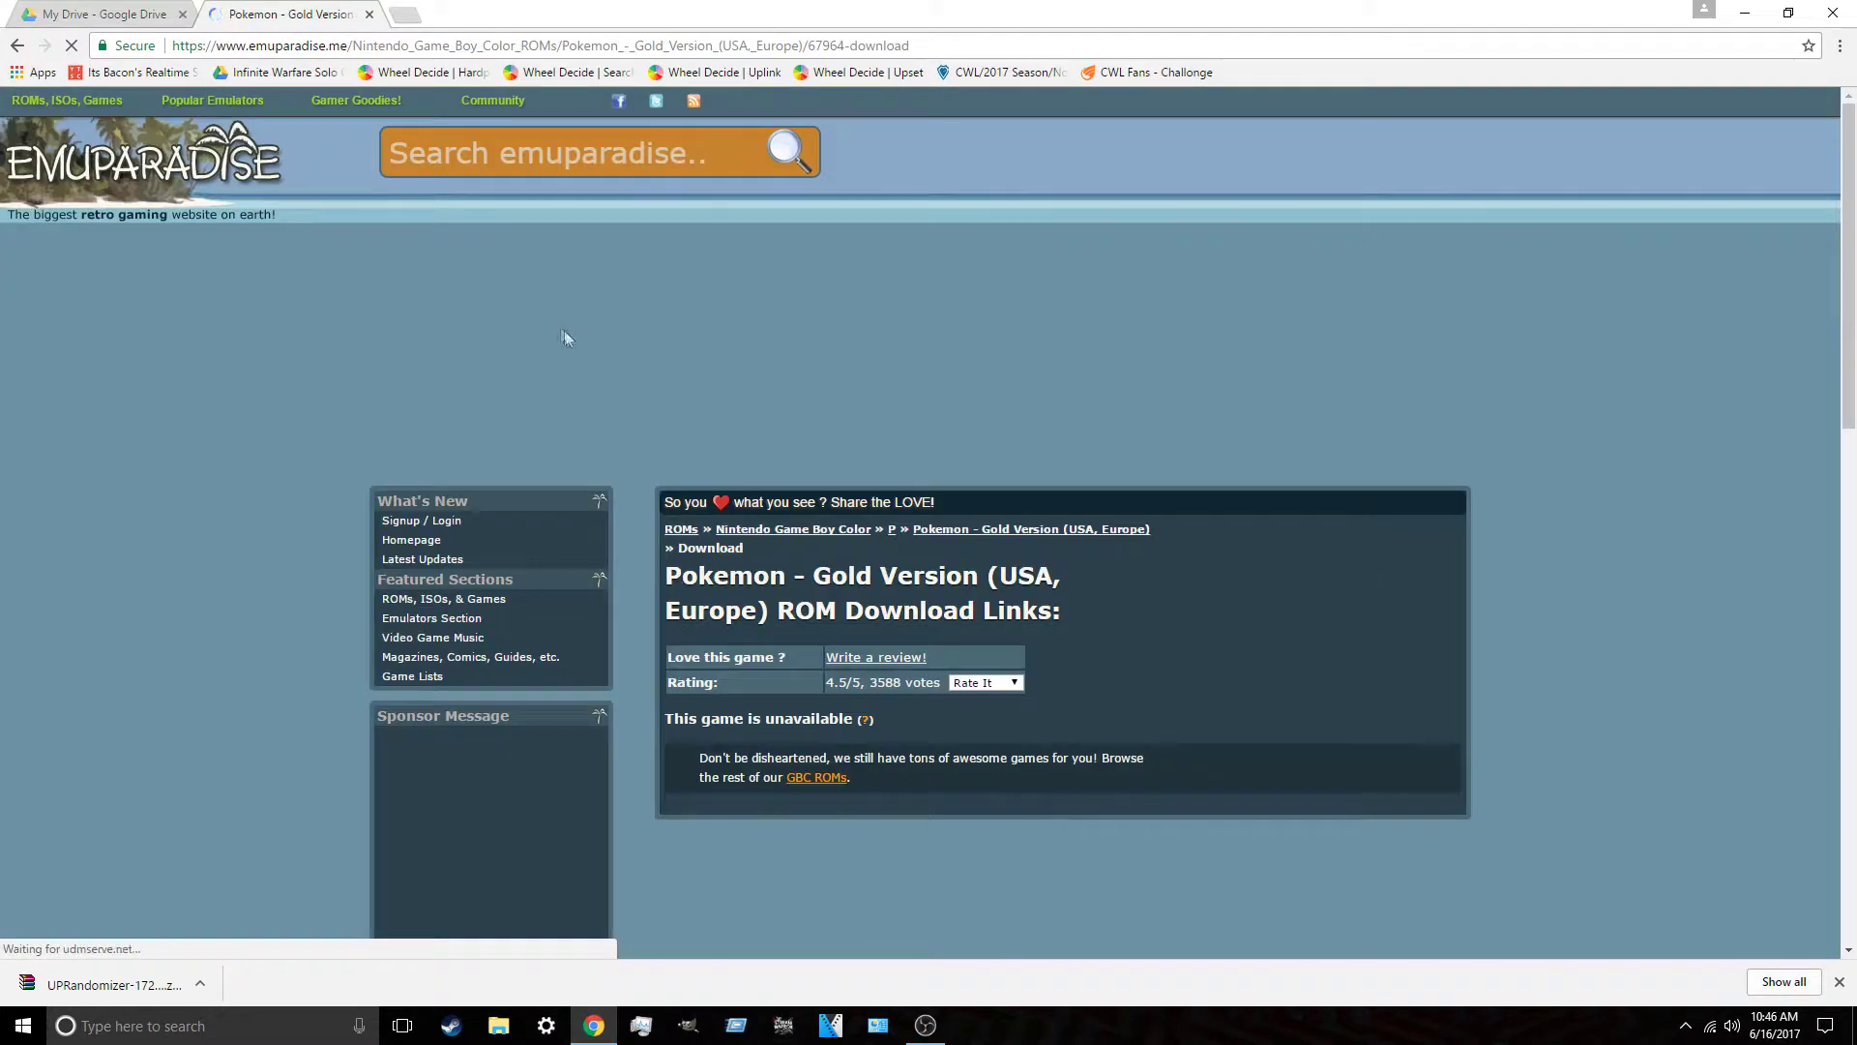
left_click(17, 46)
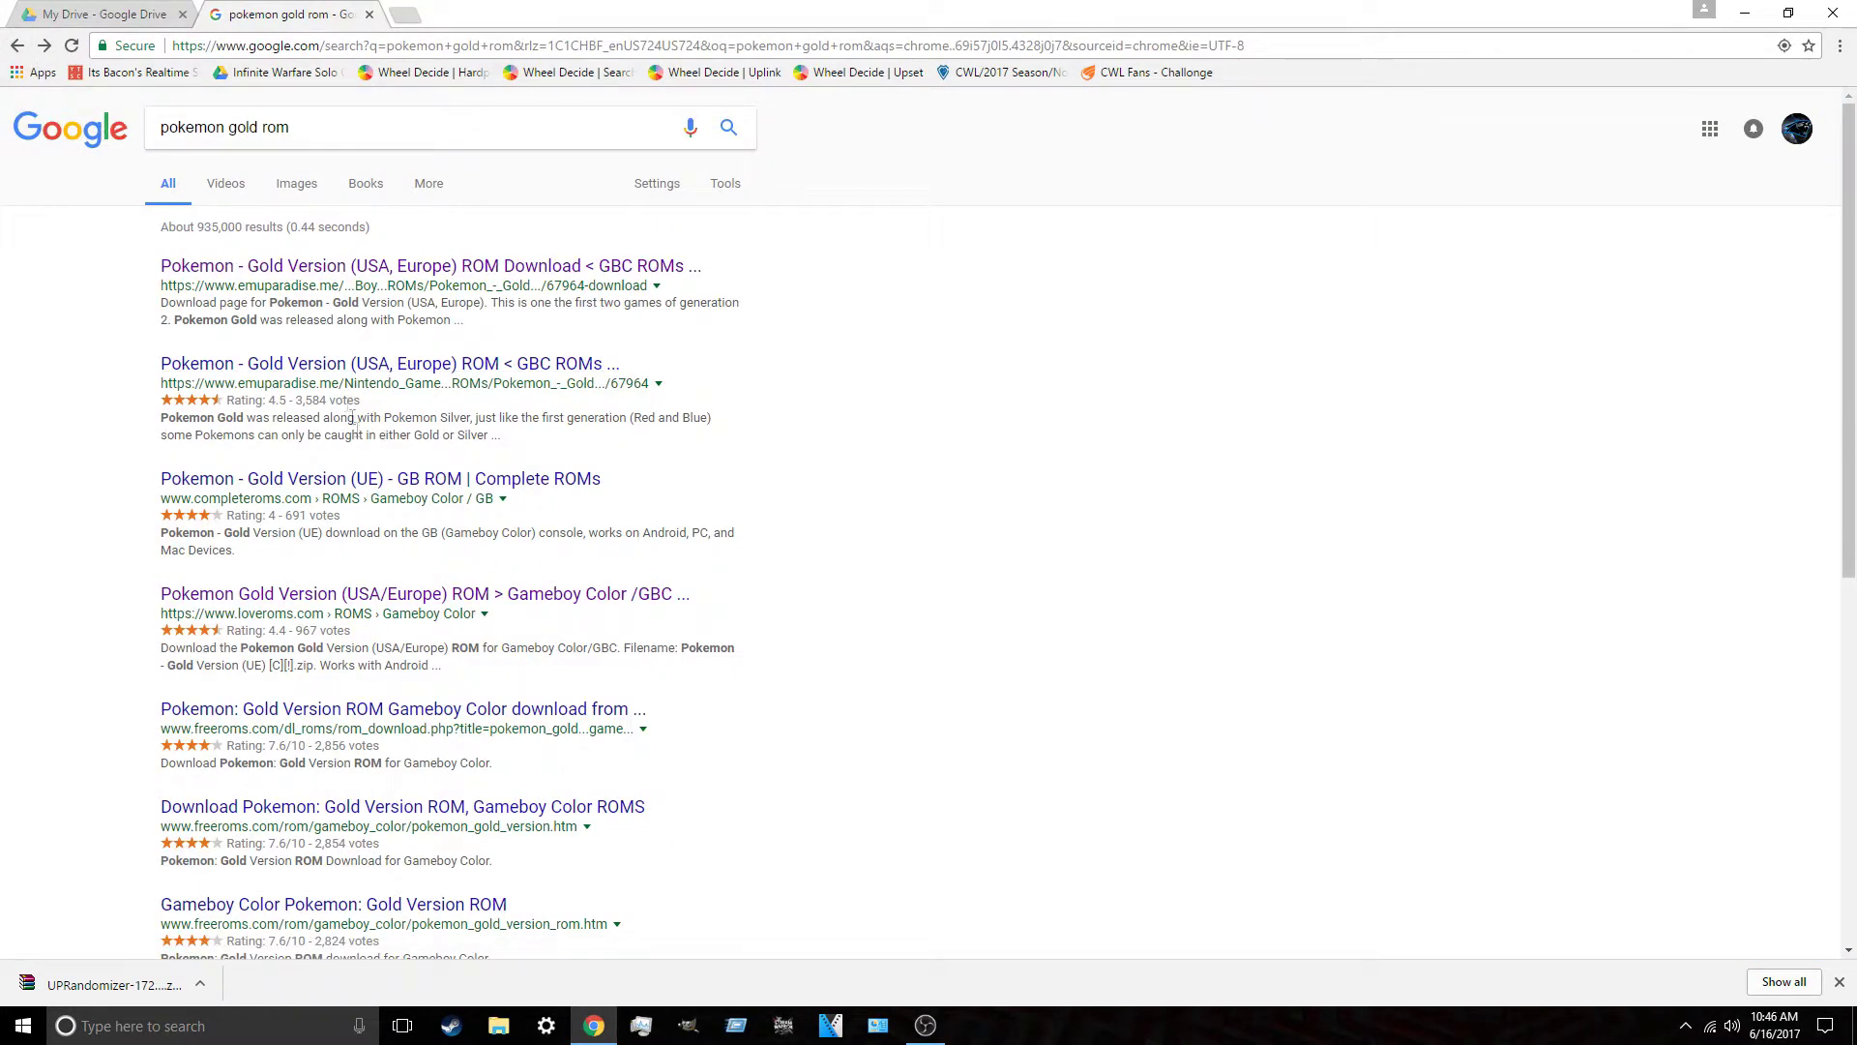
left_click(375, 619)
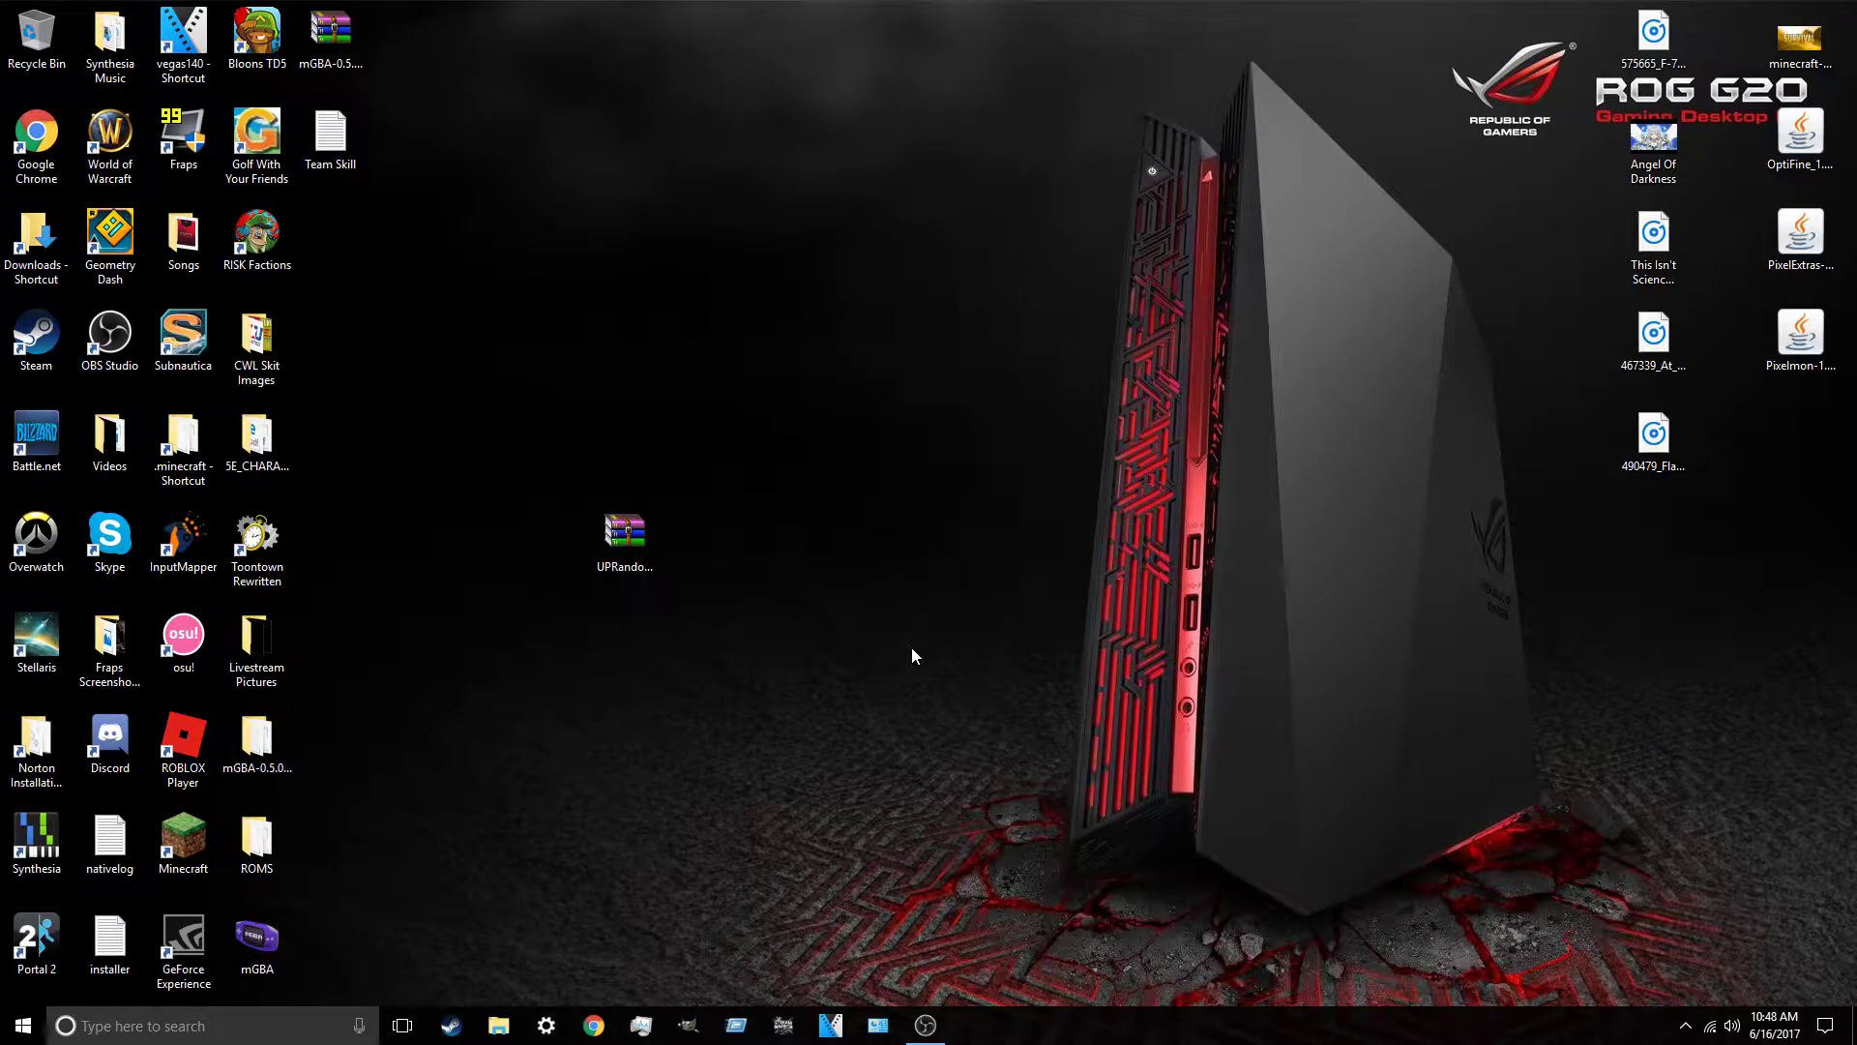
Step: Relaunch Chrome, search 'pokemon gold rom' and open the LoveROMs Pokemon Gold Version page
left_click(594, 1026)
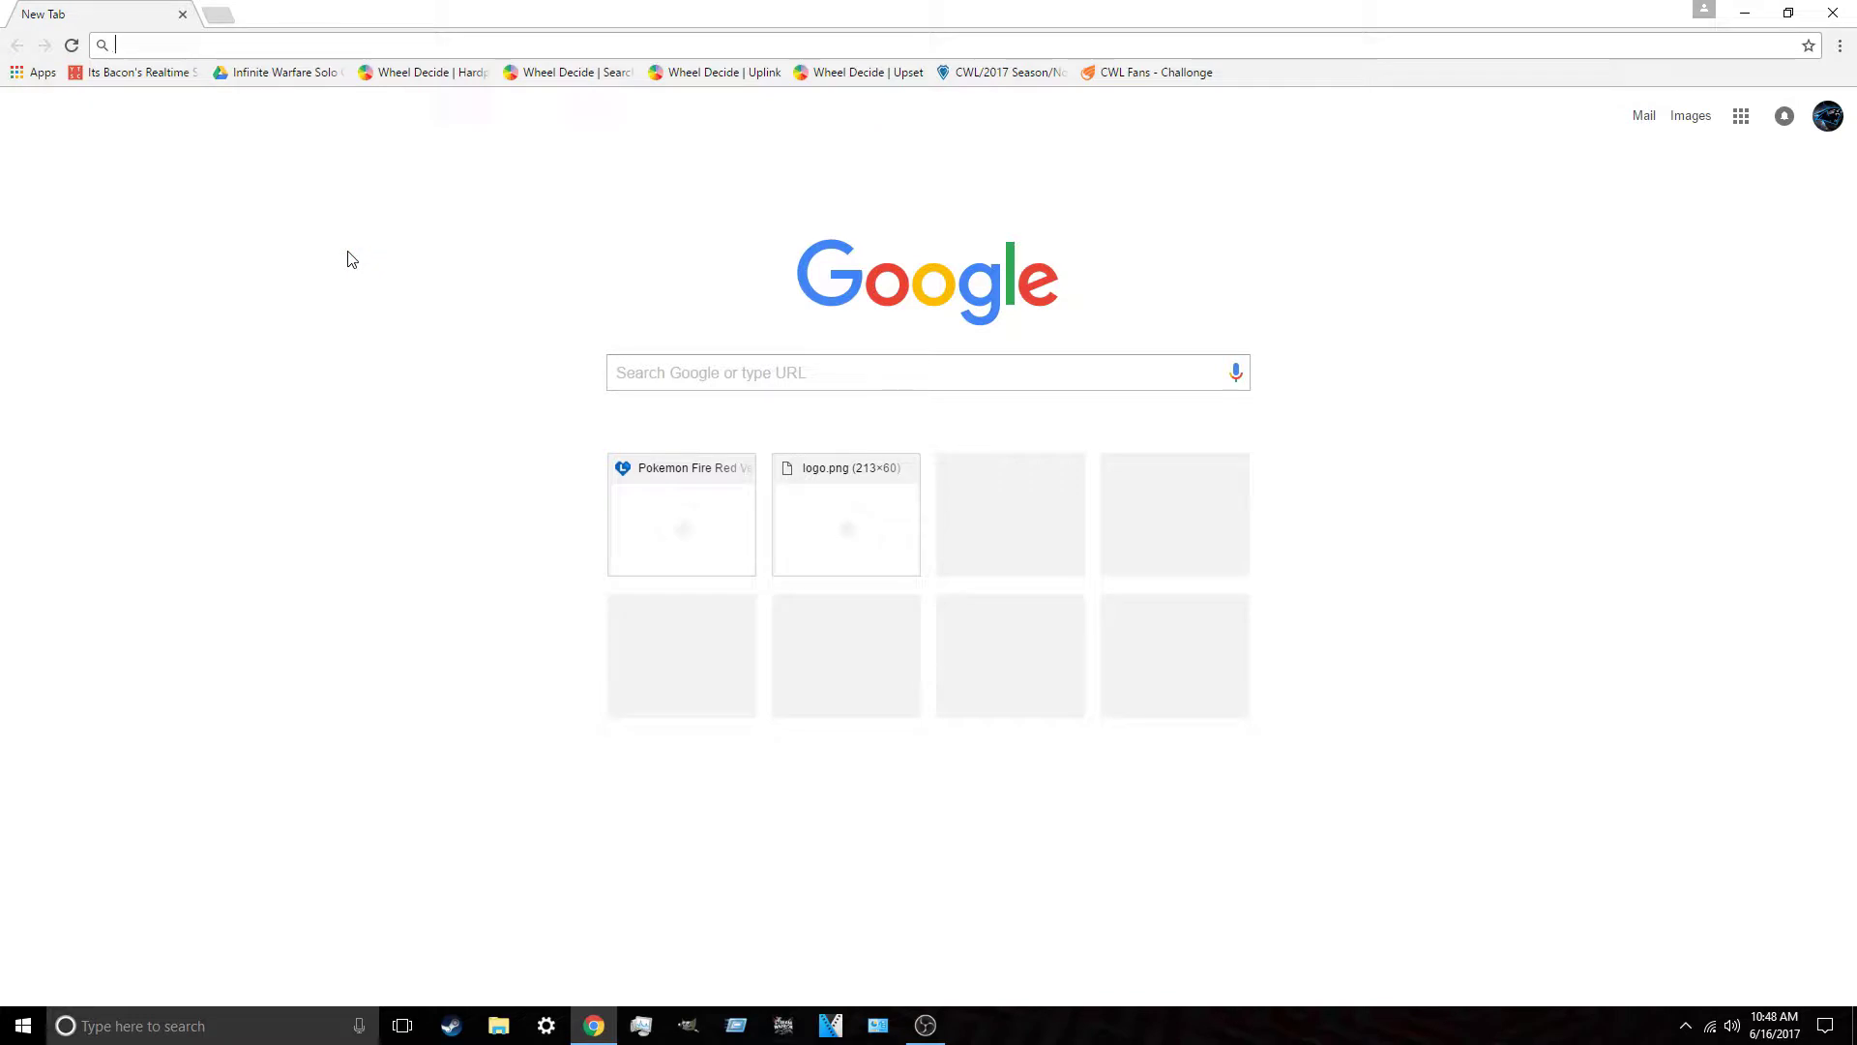
type("pokemon g")
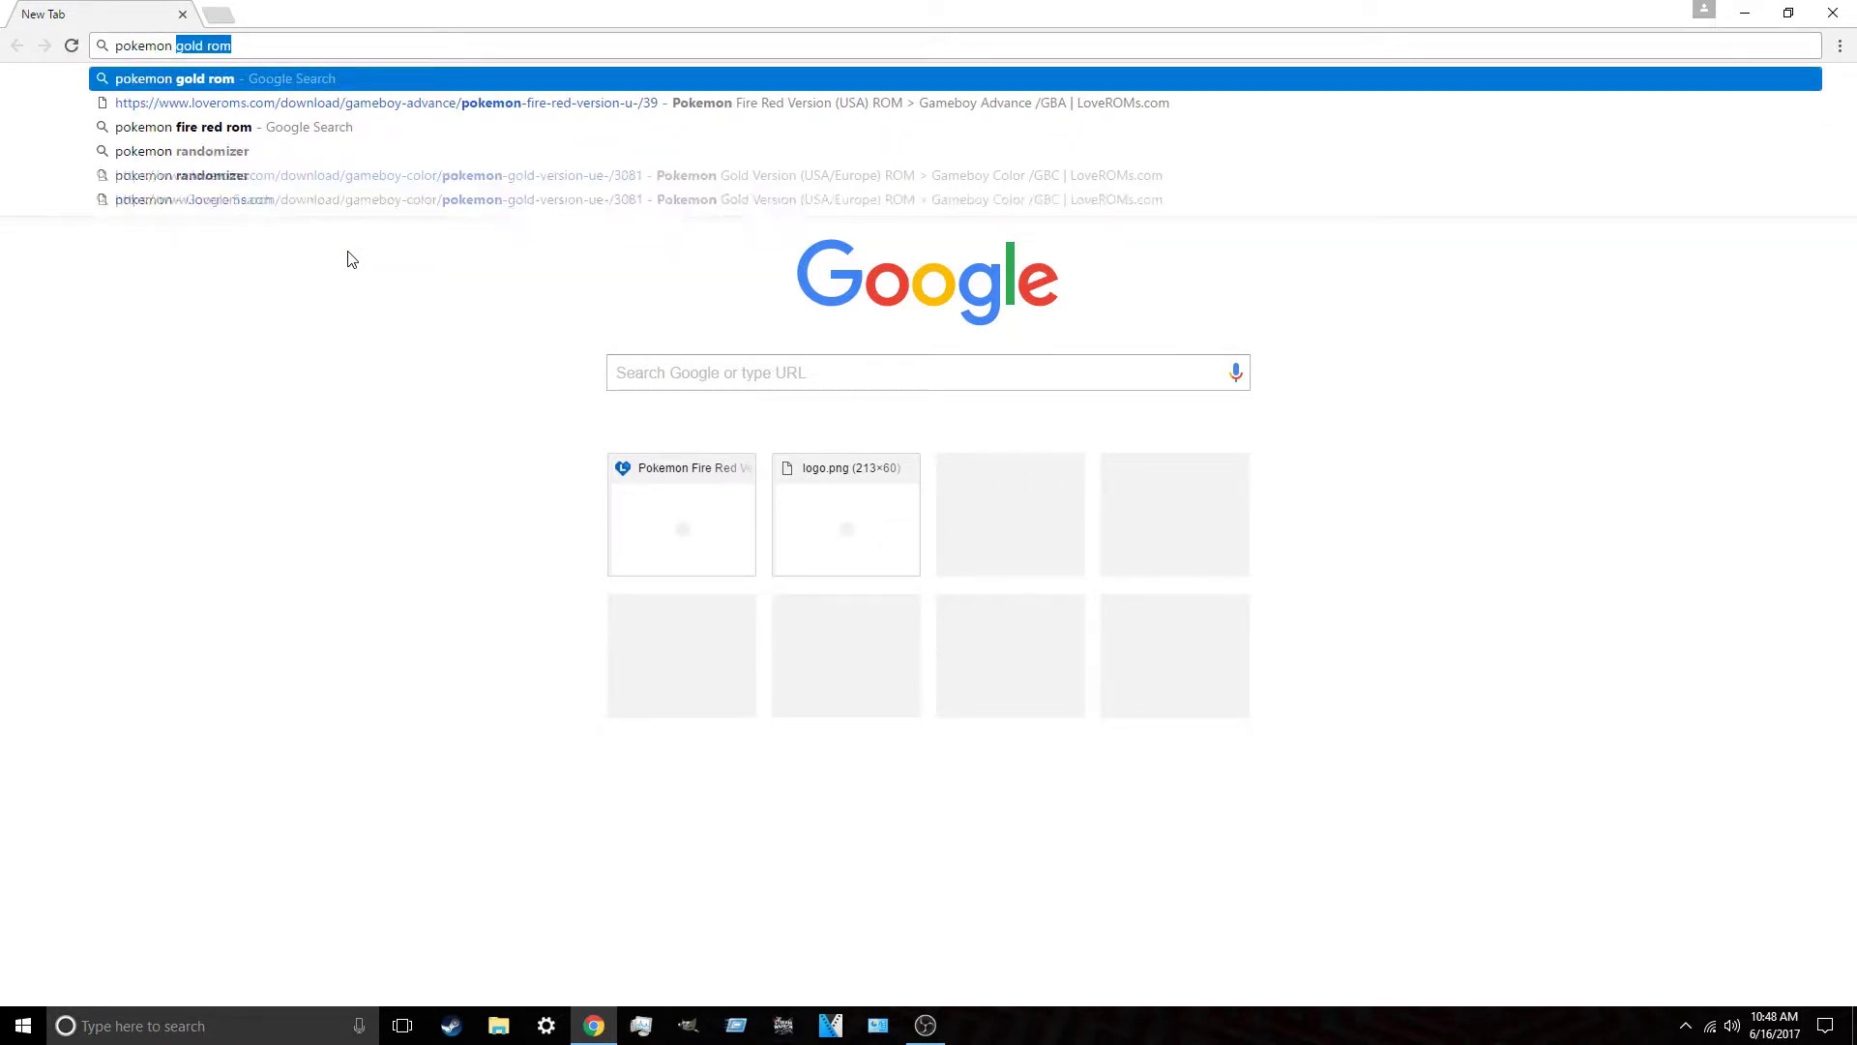
type("old rom")
key("Return")
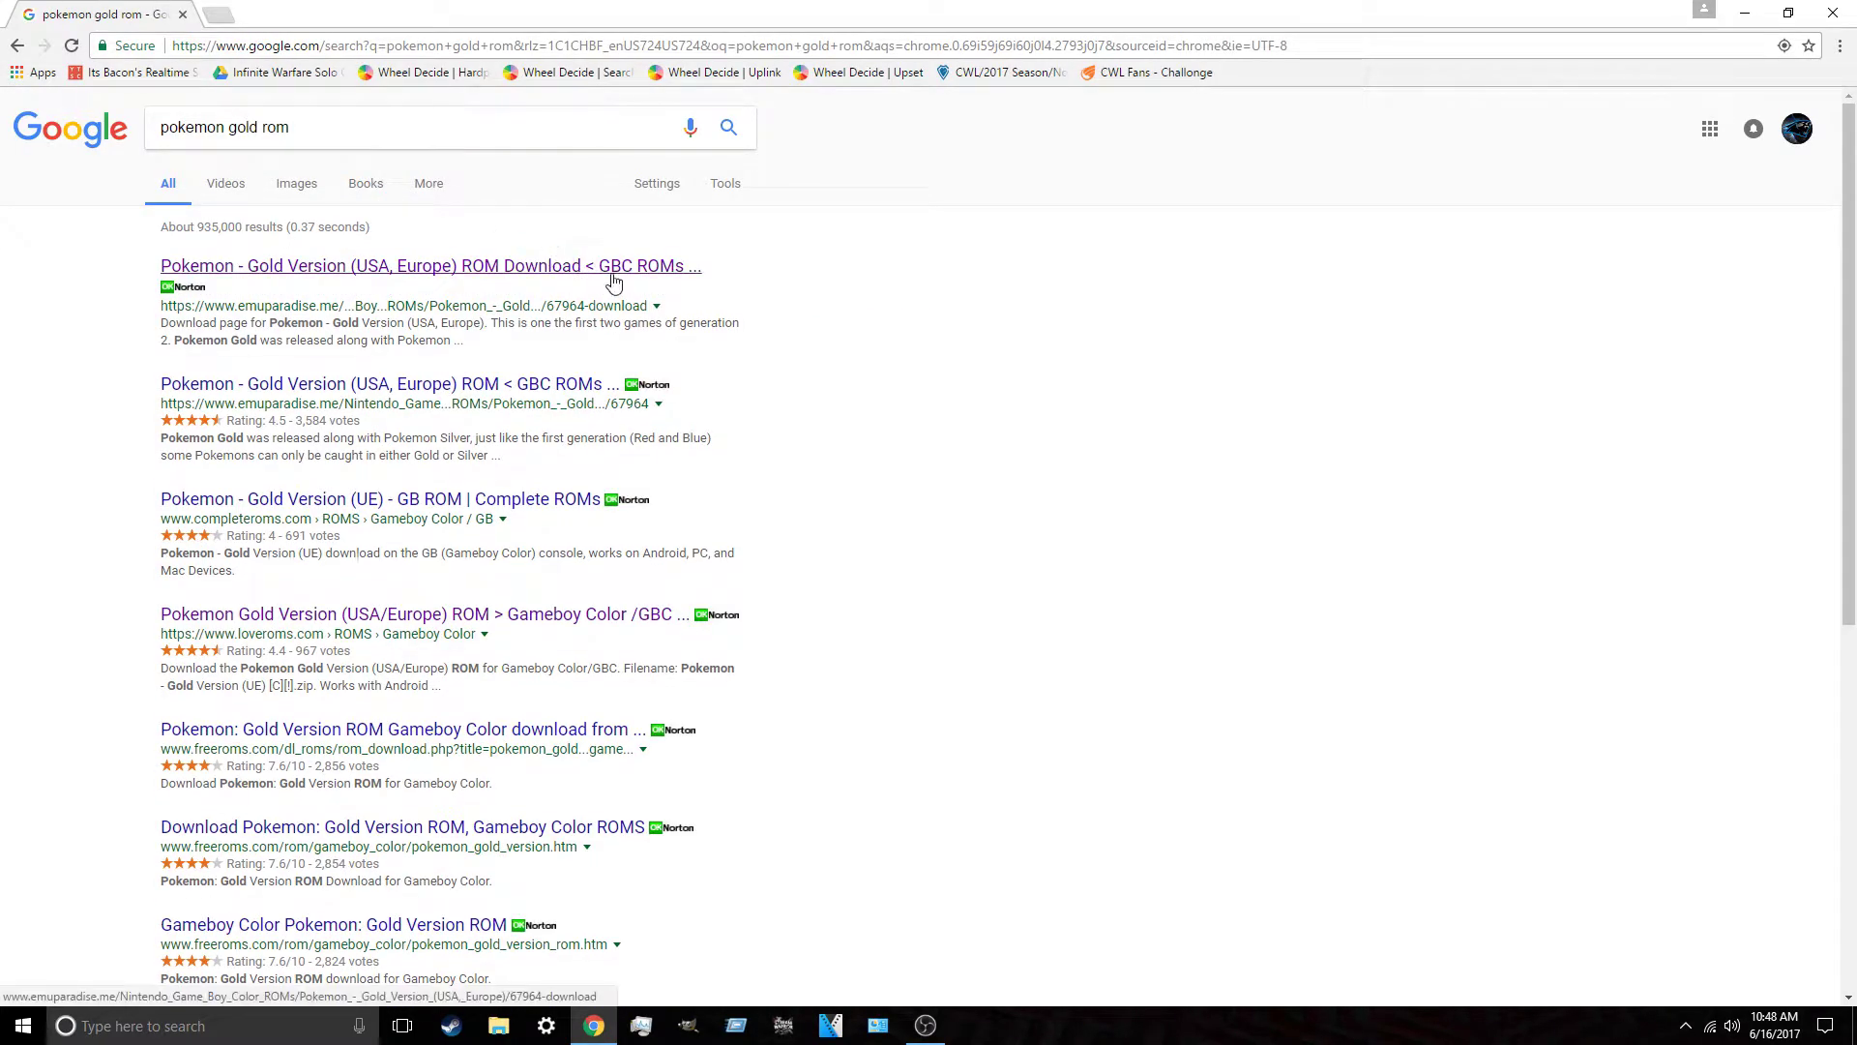
left_click(613, 267)
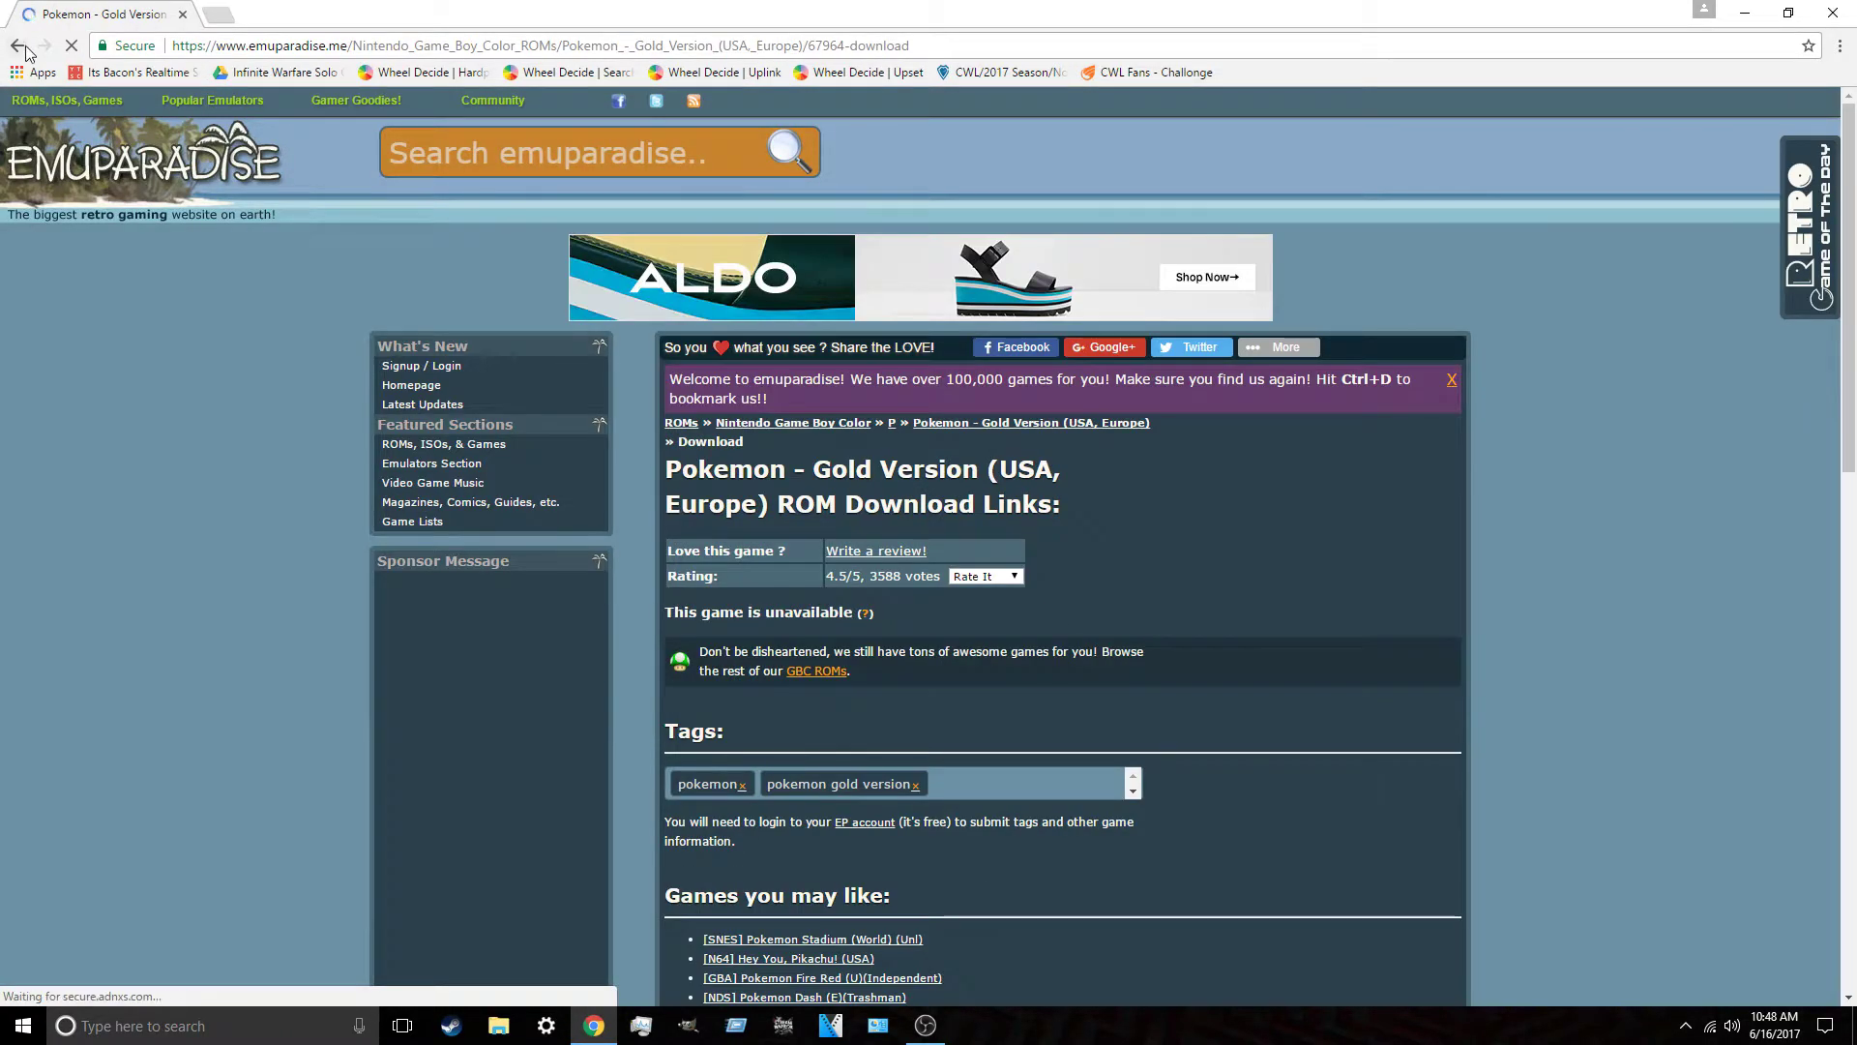
key("alt+Left")
left_click(276, 593)
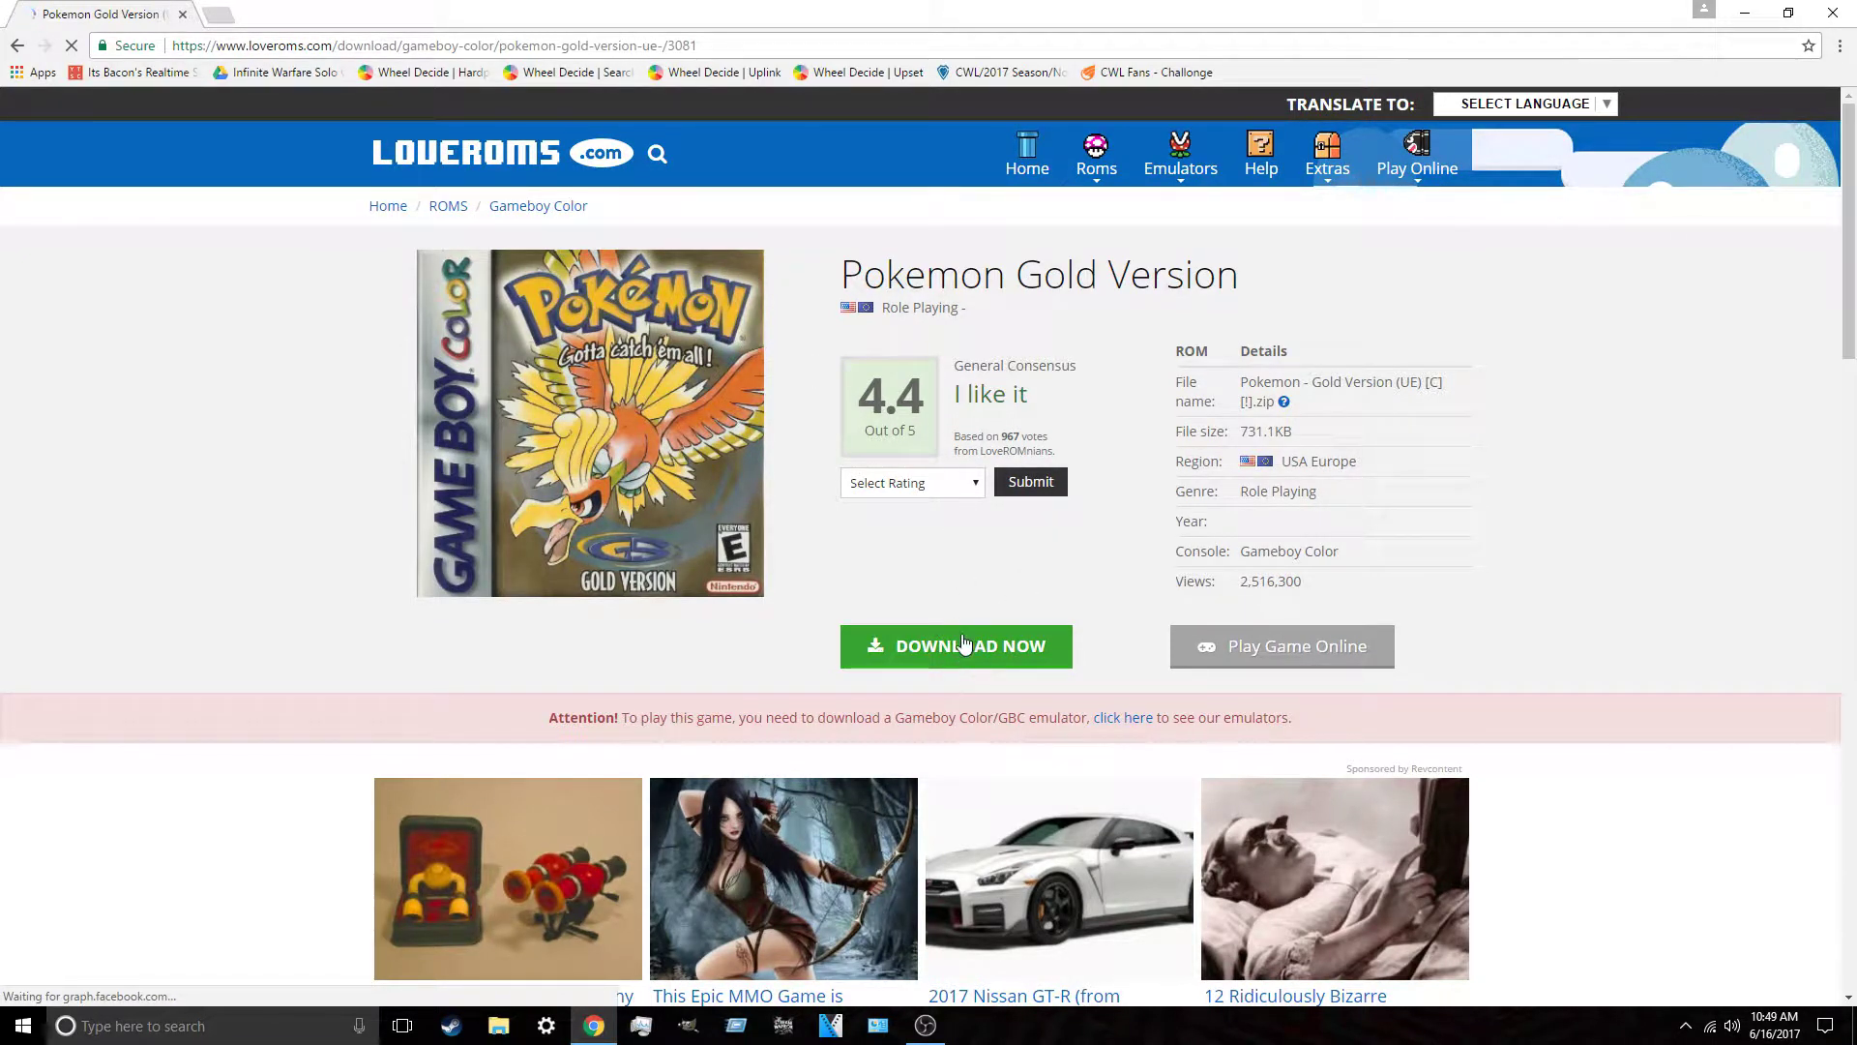
Step: Download the Pokemon Gold ROM zip, declining the Direct Search Yahoo extension offer
left_click(930, 644)
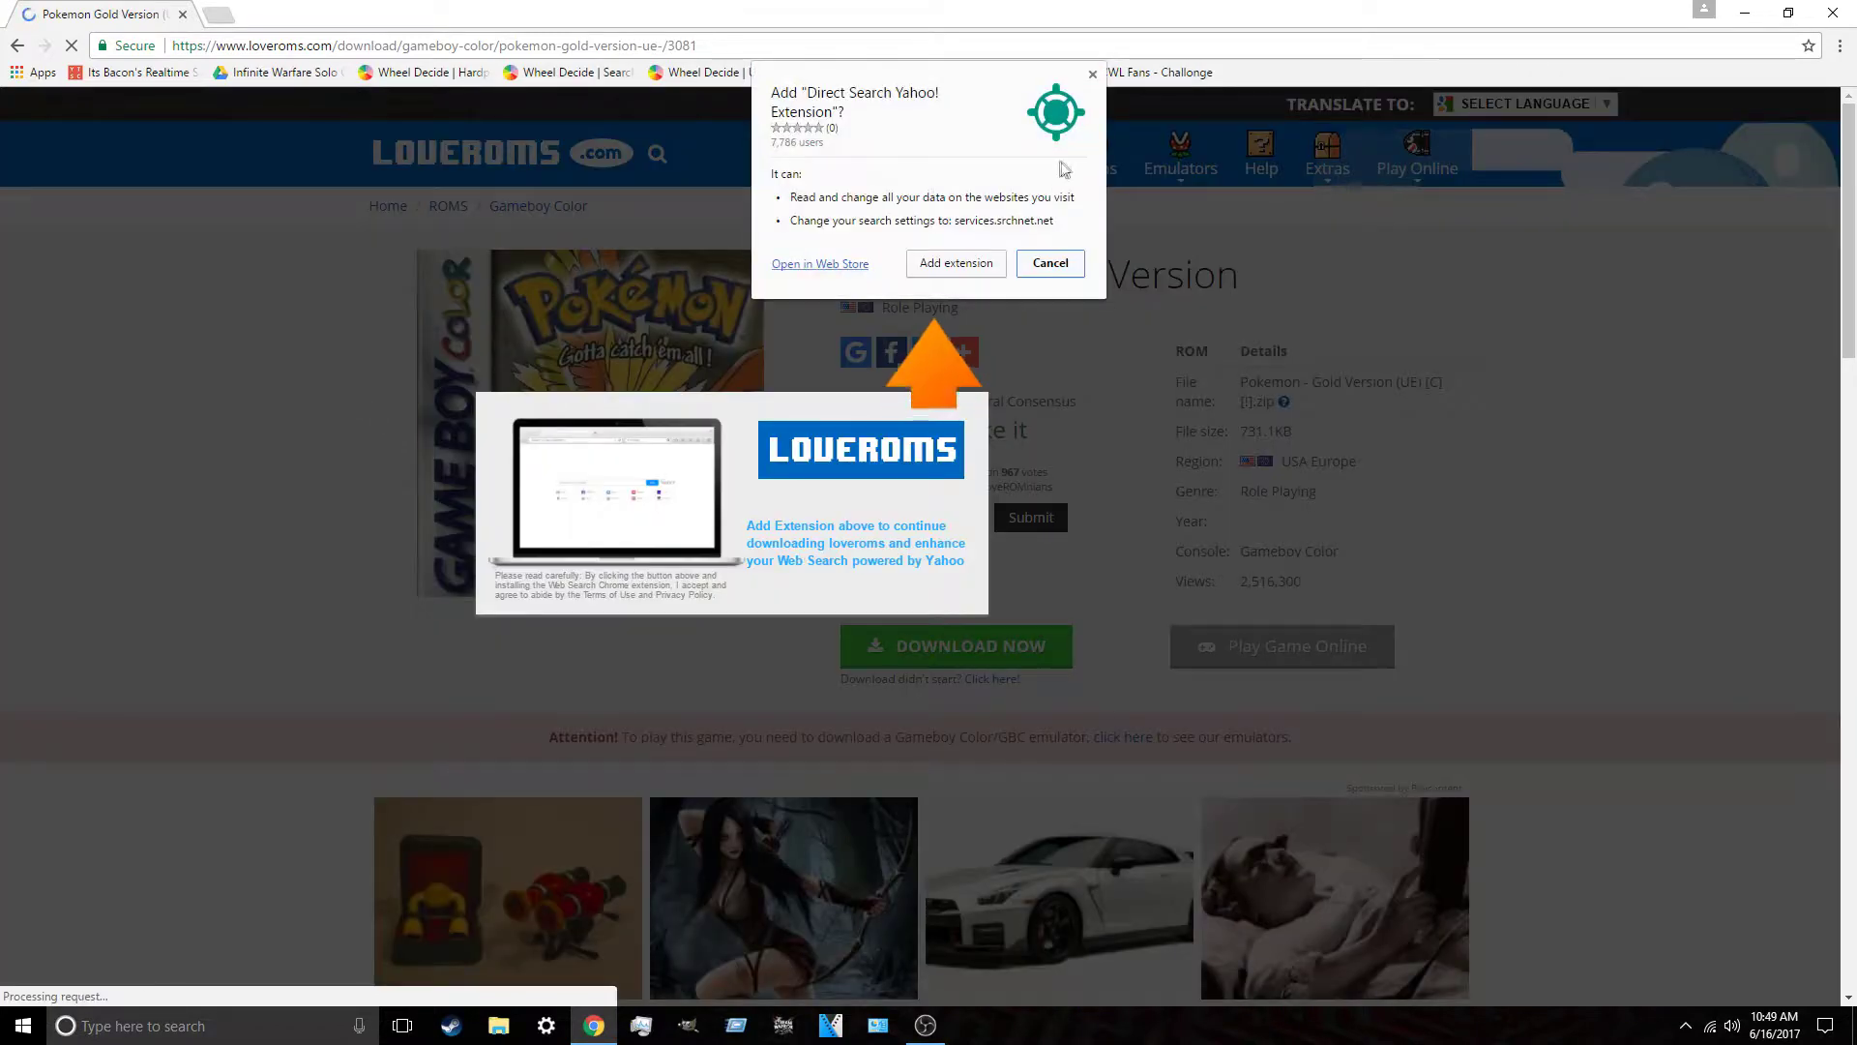
left_click(1045, 266)
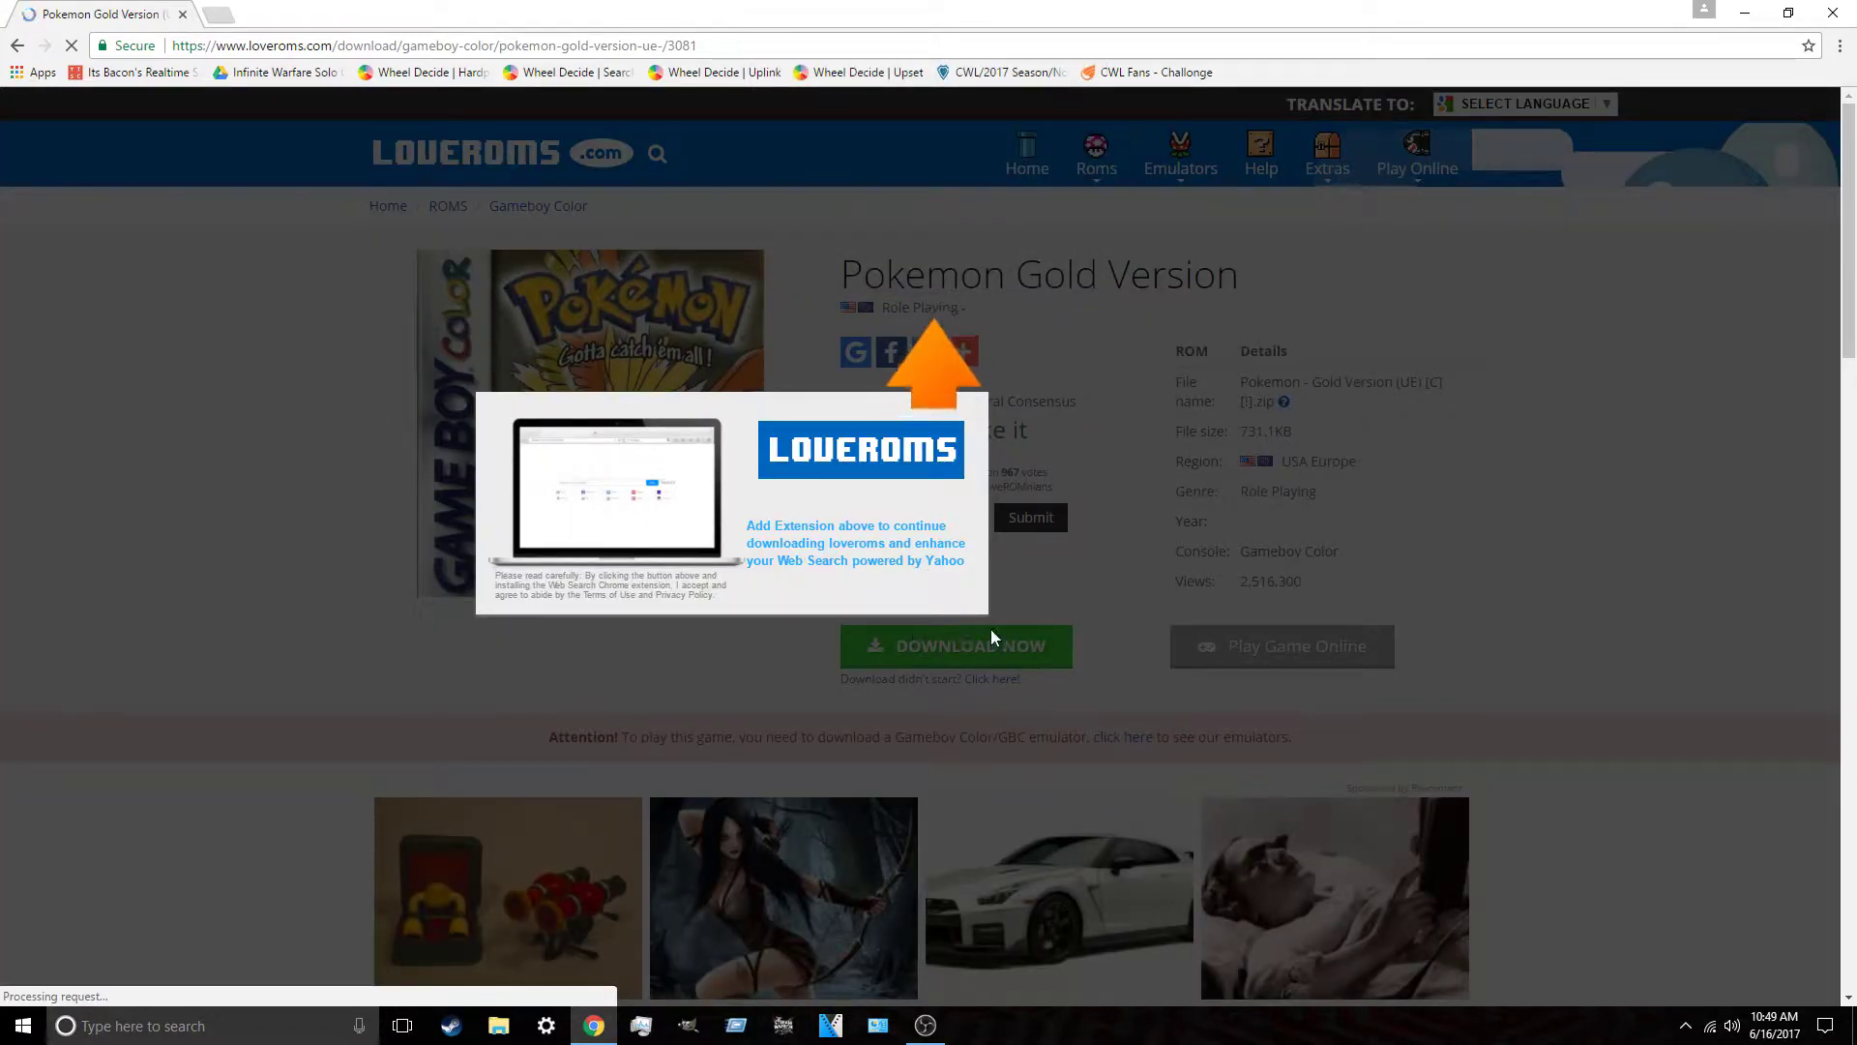
left_click(883, 570)
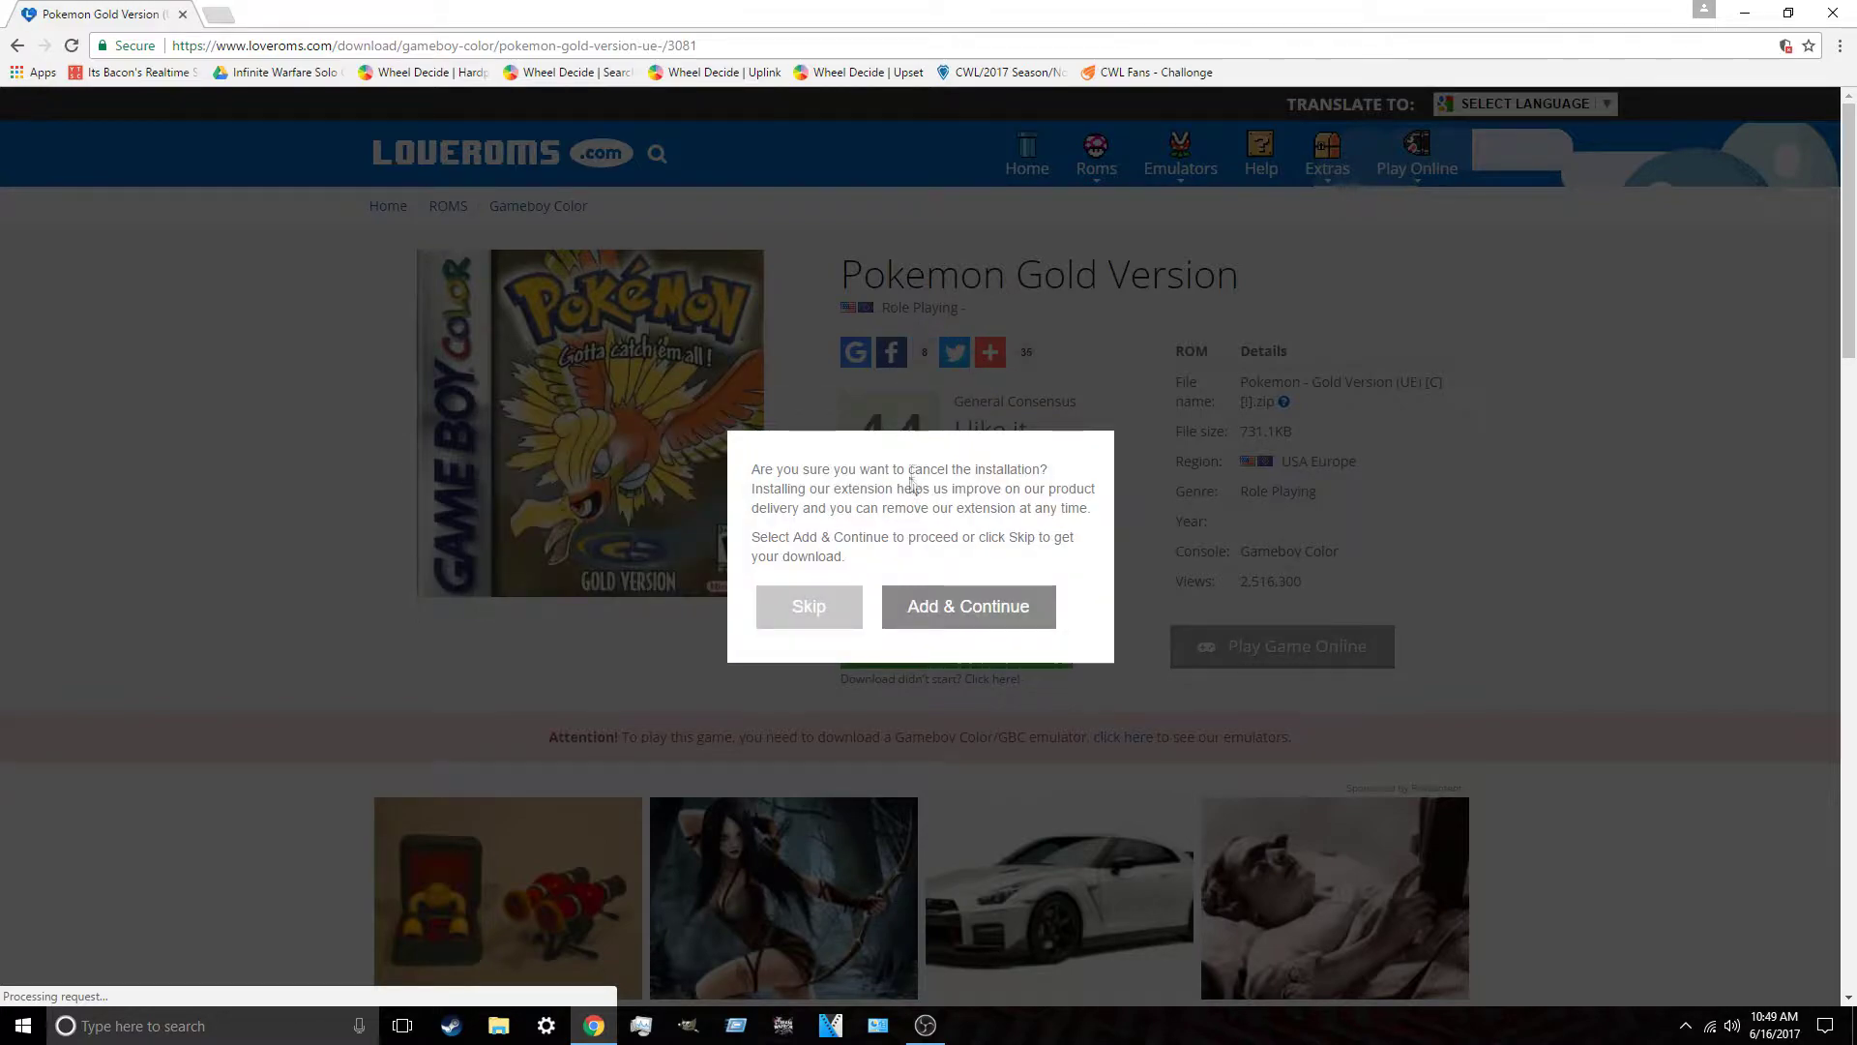
left_click(798, 607)
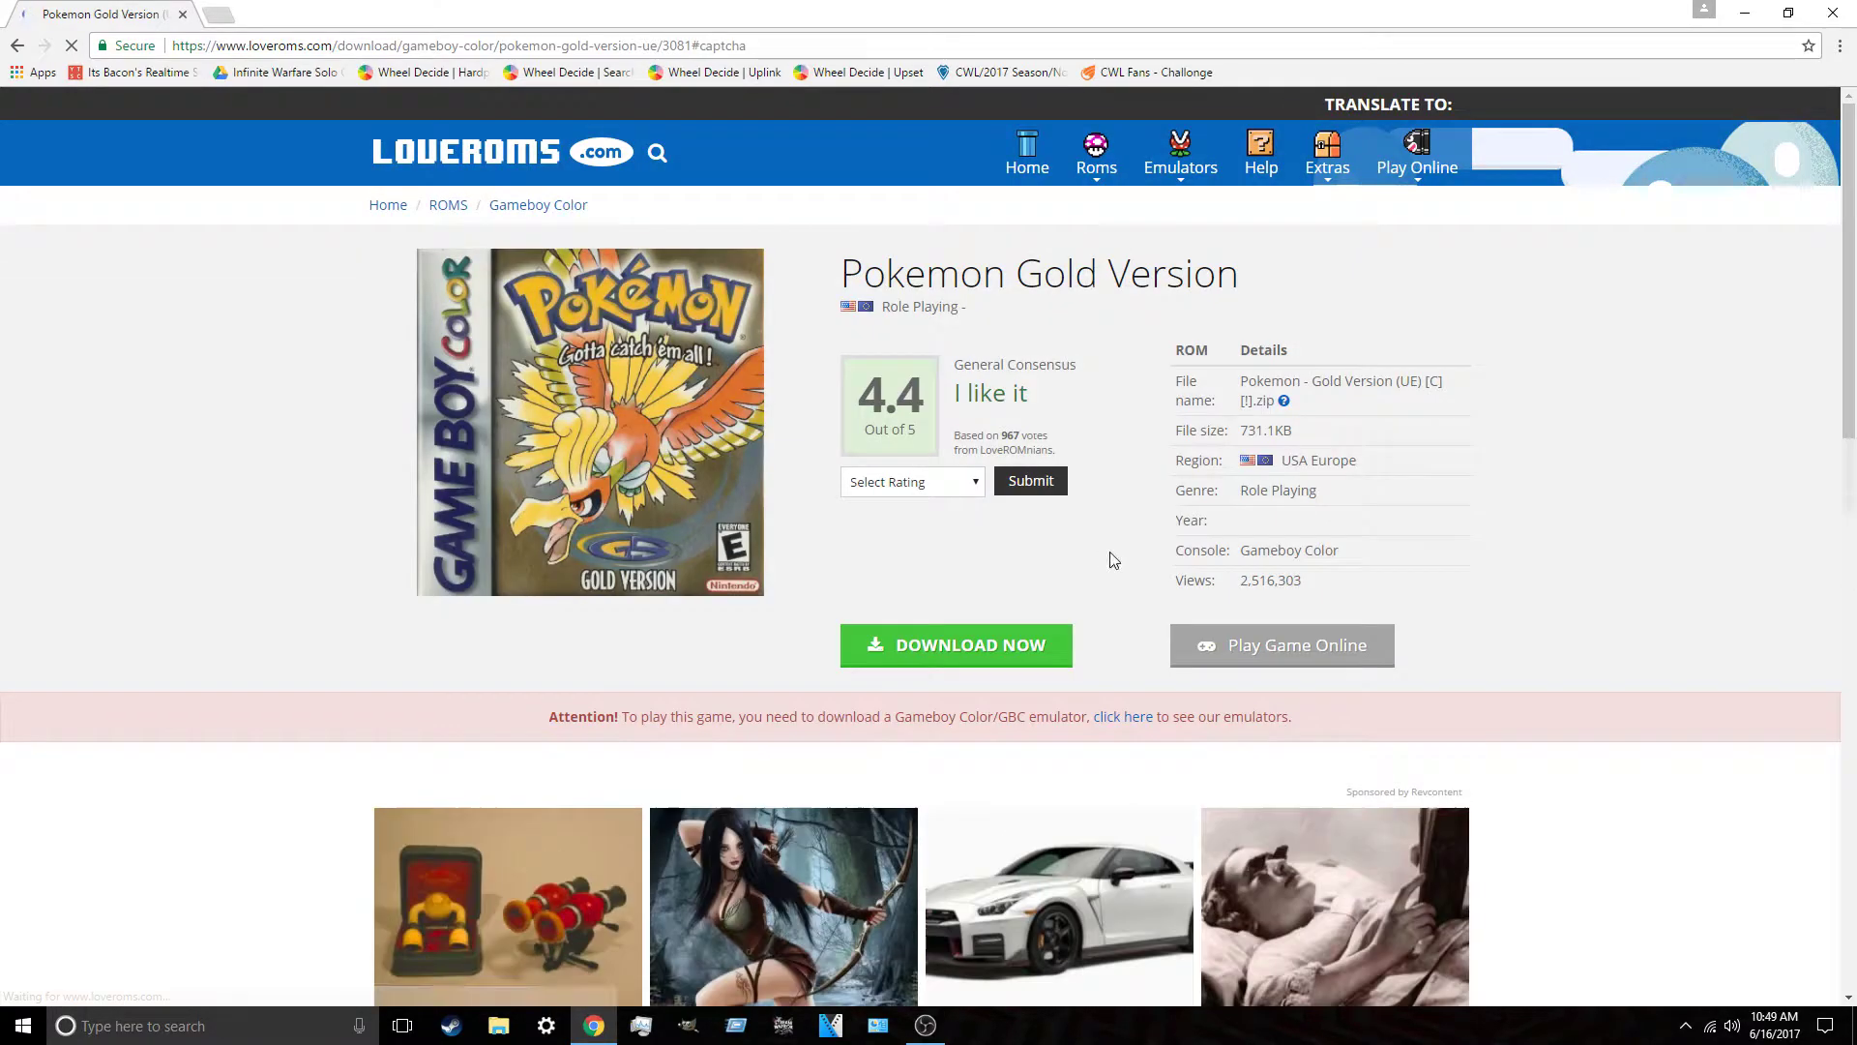
scroll(1234, 314, "down", 3)
scroll(1238, 320, "up", 4)
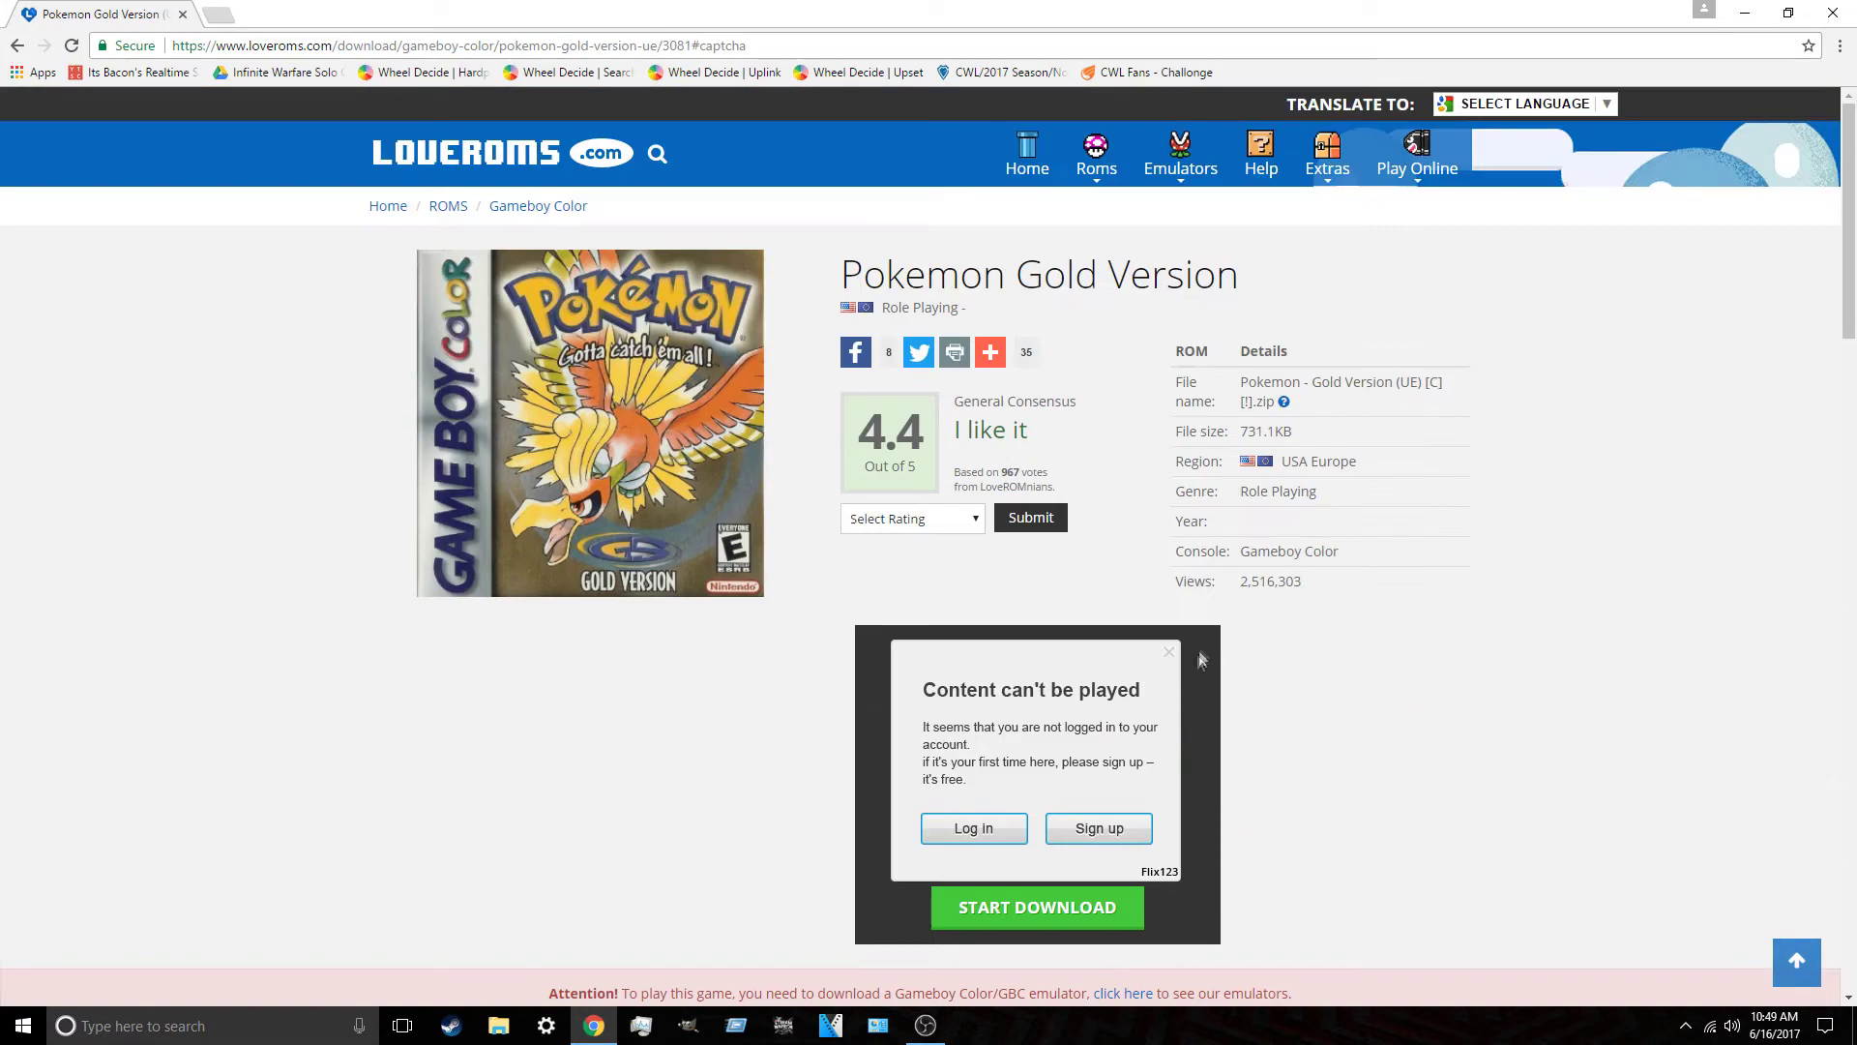
scroll(1189, 581, "down", 5)
left_click(1043, 537)
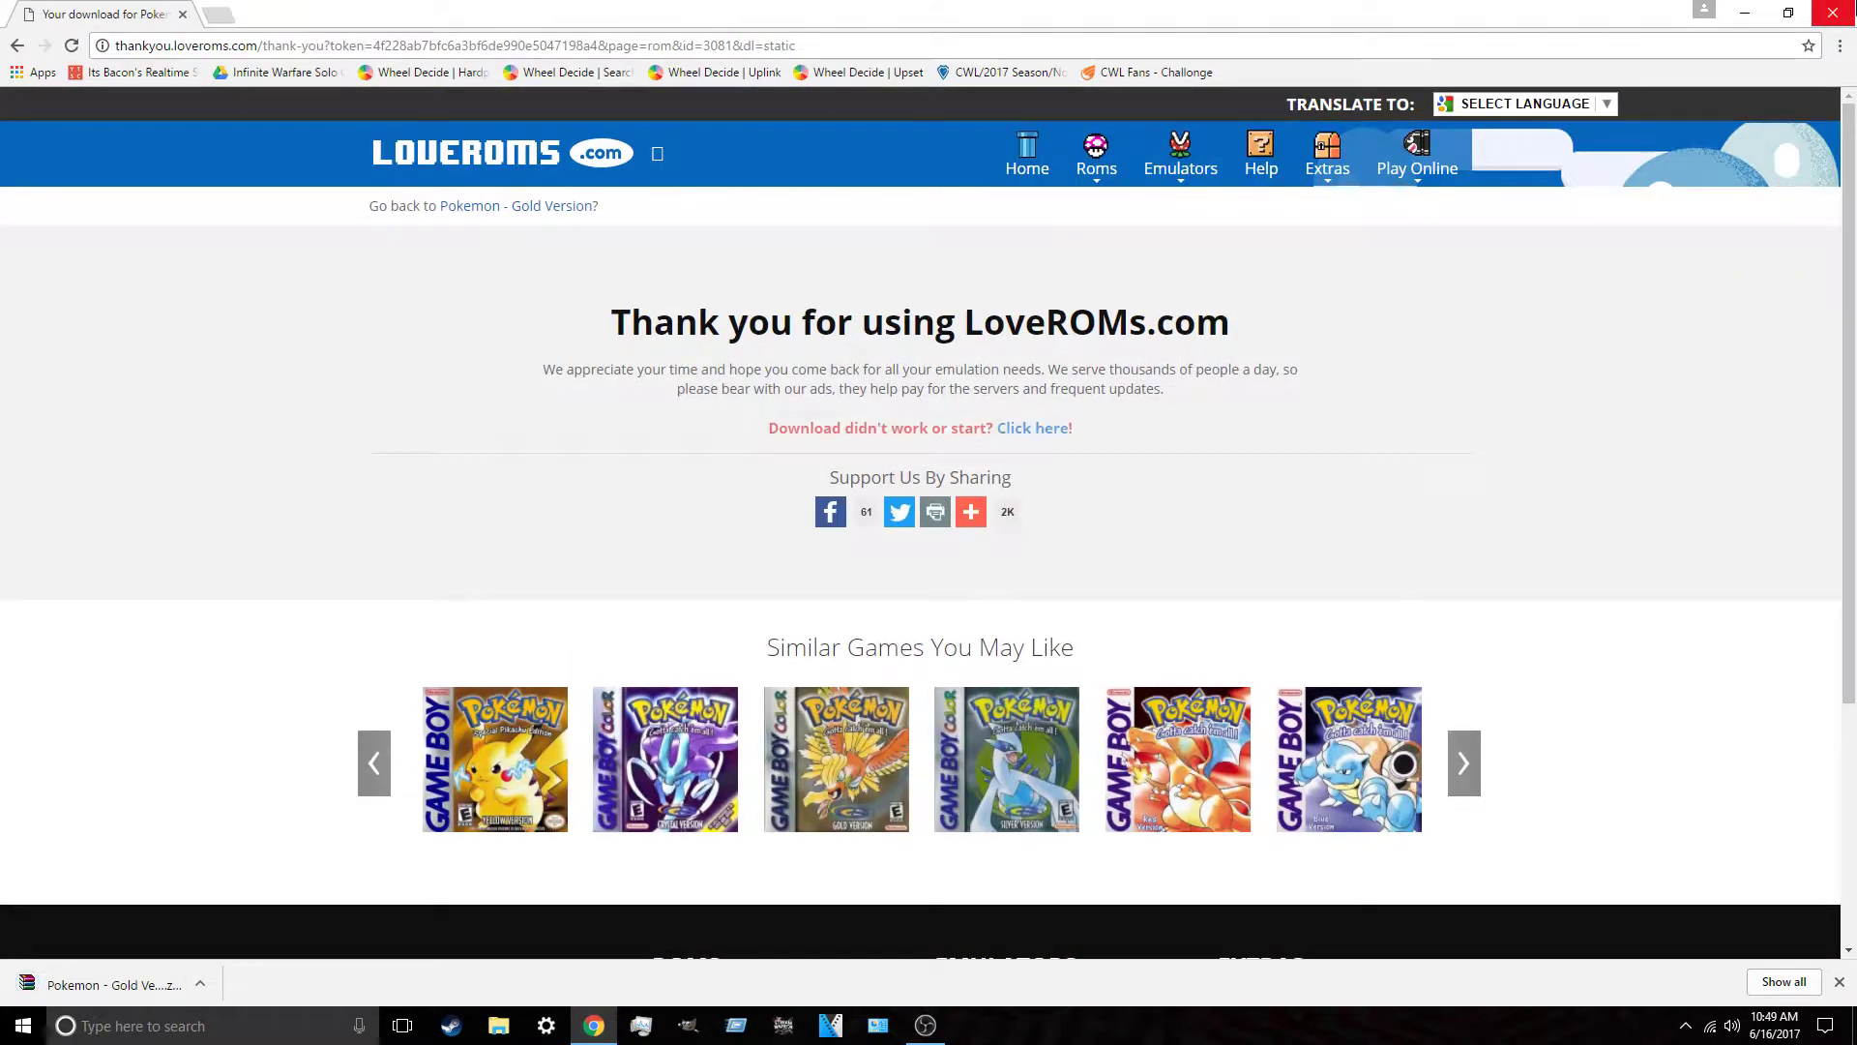
Step: Close Chrome, check the empty Downloads folder and move the randomizer zip aside on the desktop
left_click(1832, 11)
double_click(15, 248)
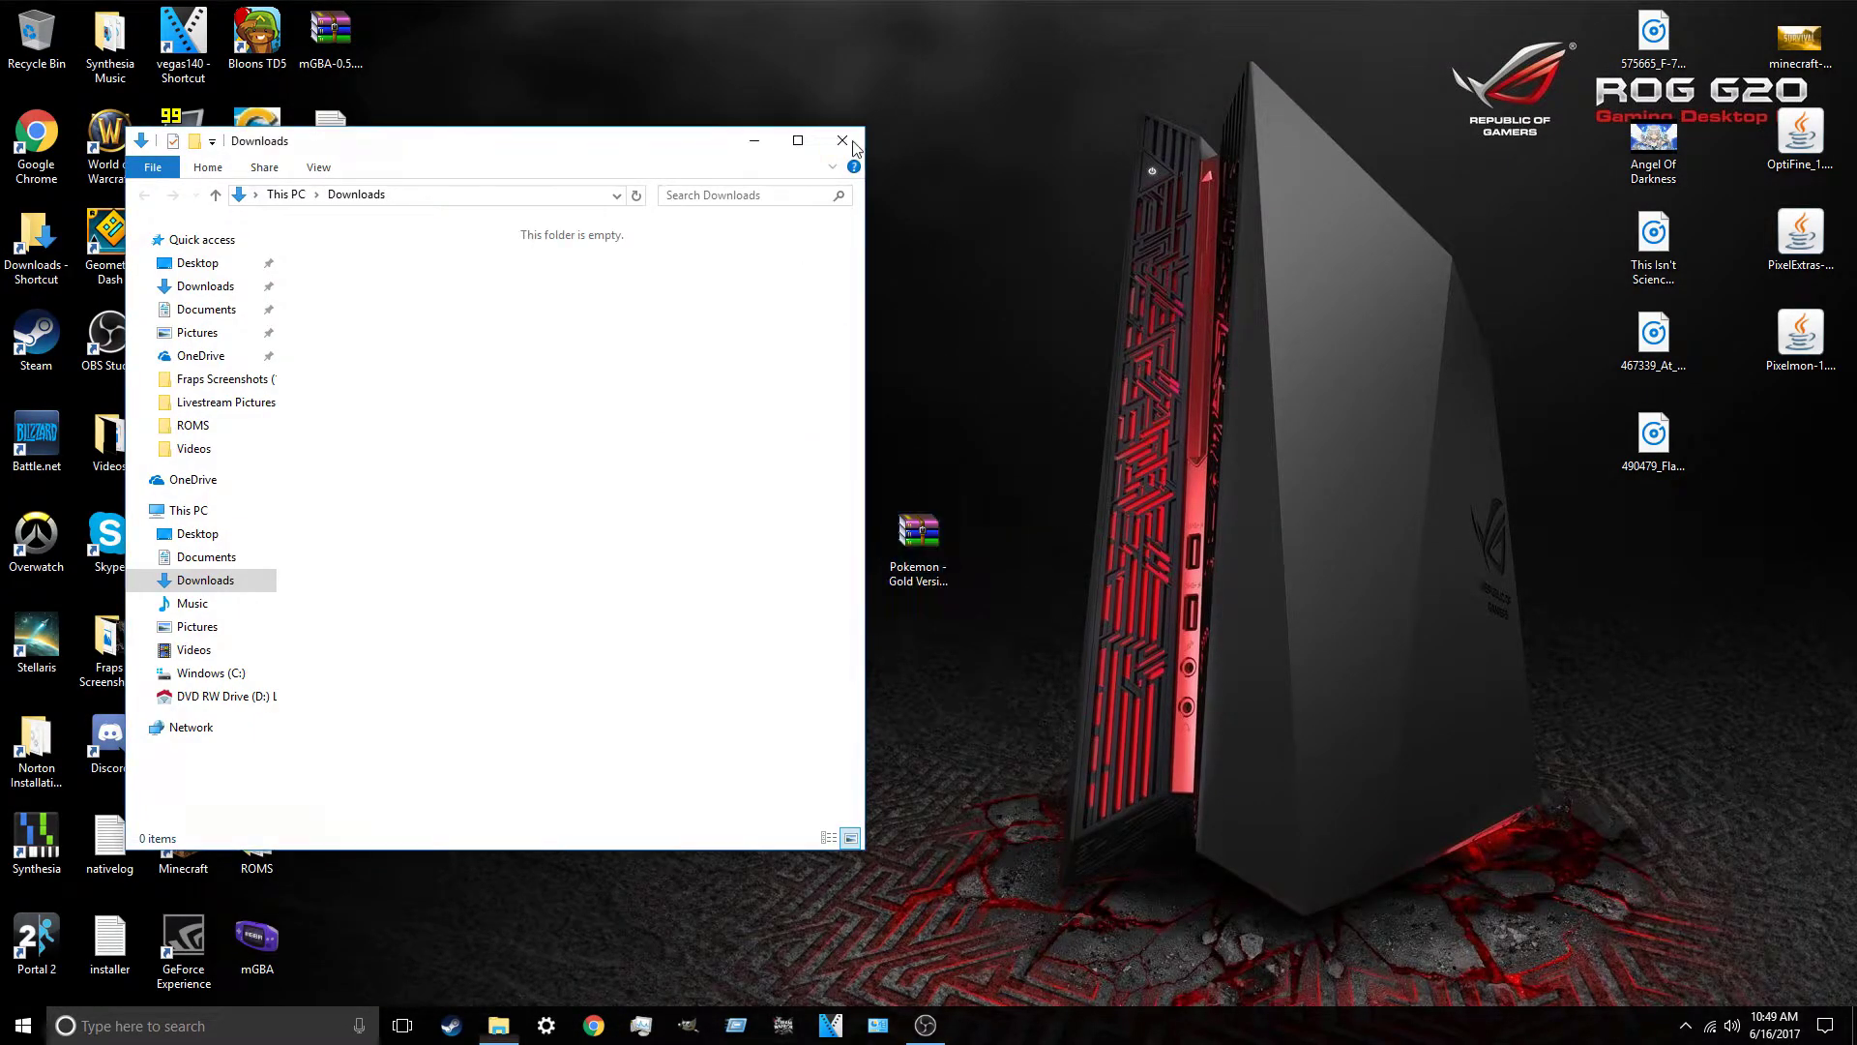
left_click(841, 140)
left_click_drag(624, 532, 774, 541)
Step: Extract Pokemon - Gold Version (UE) [C][!].gbc from its zip onto the desktop
double_click(919, 537)
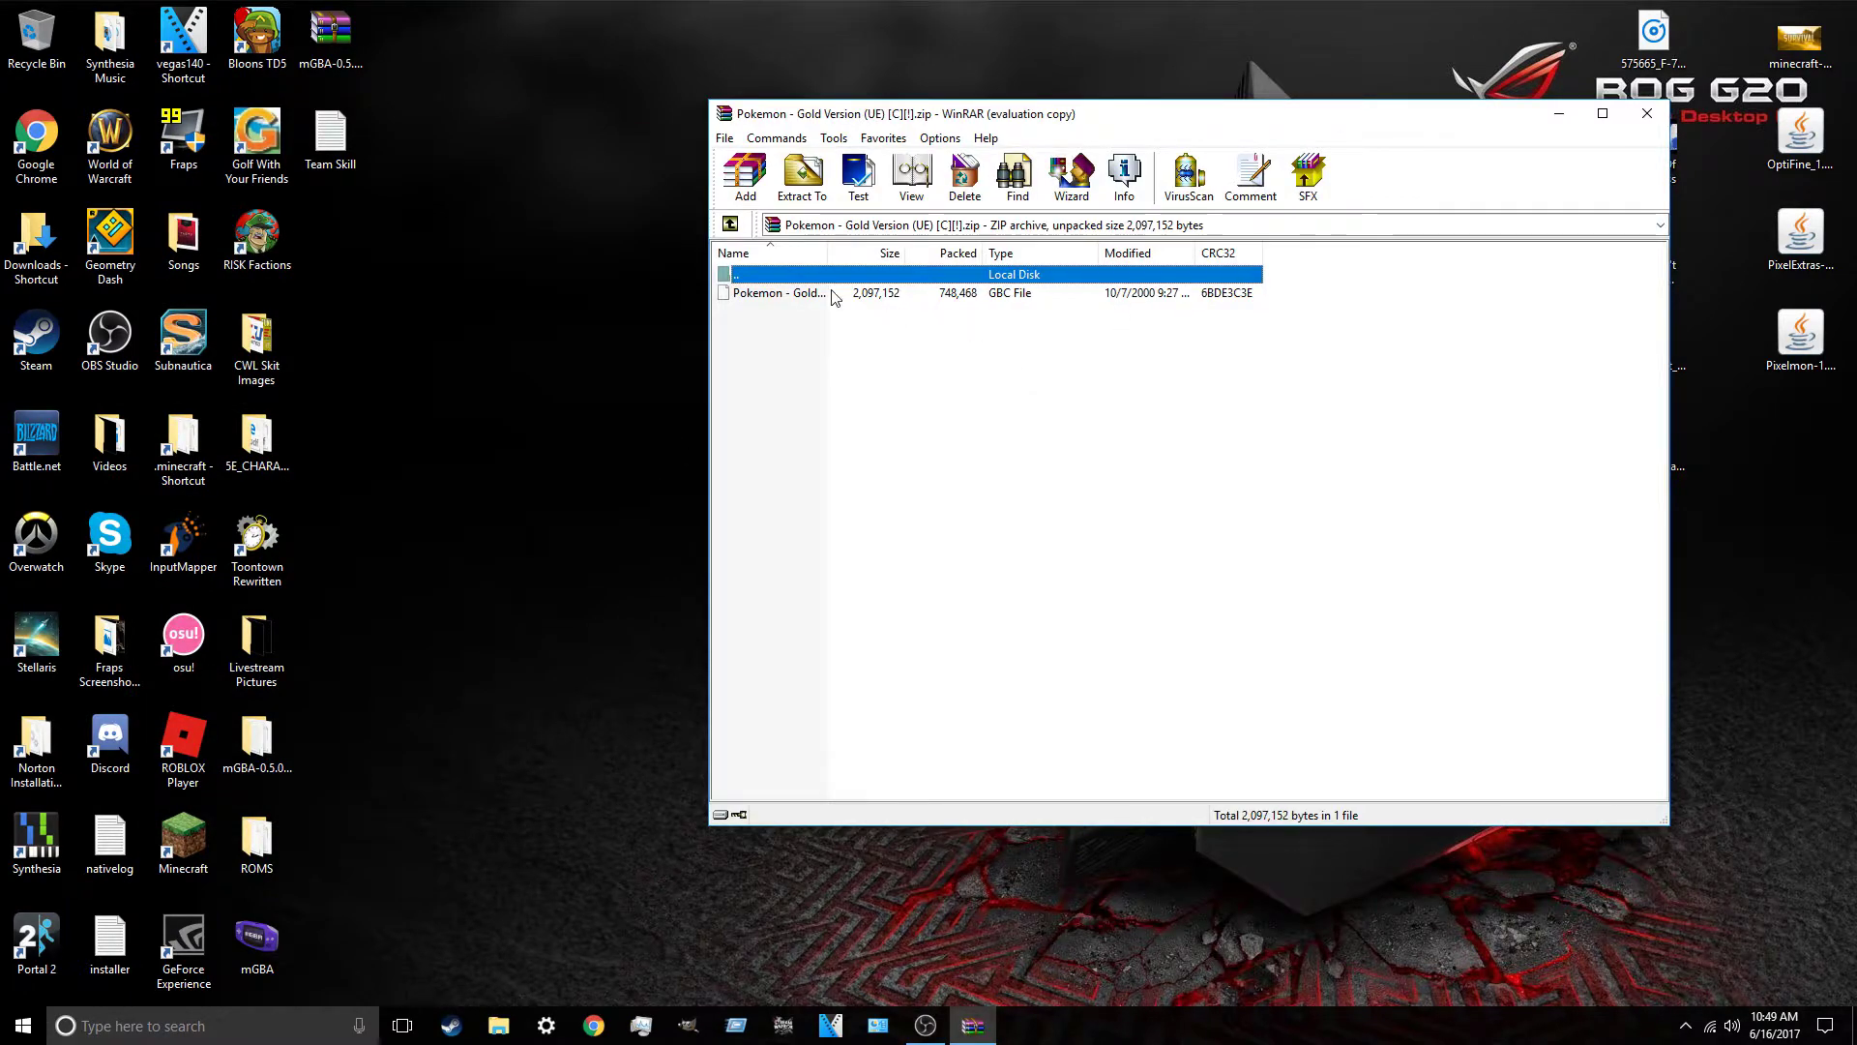
left_click_drag(822, 292, 628, 339)
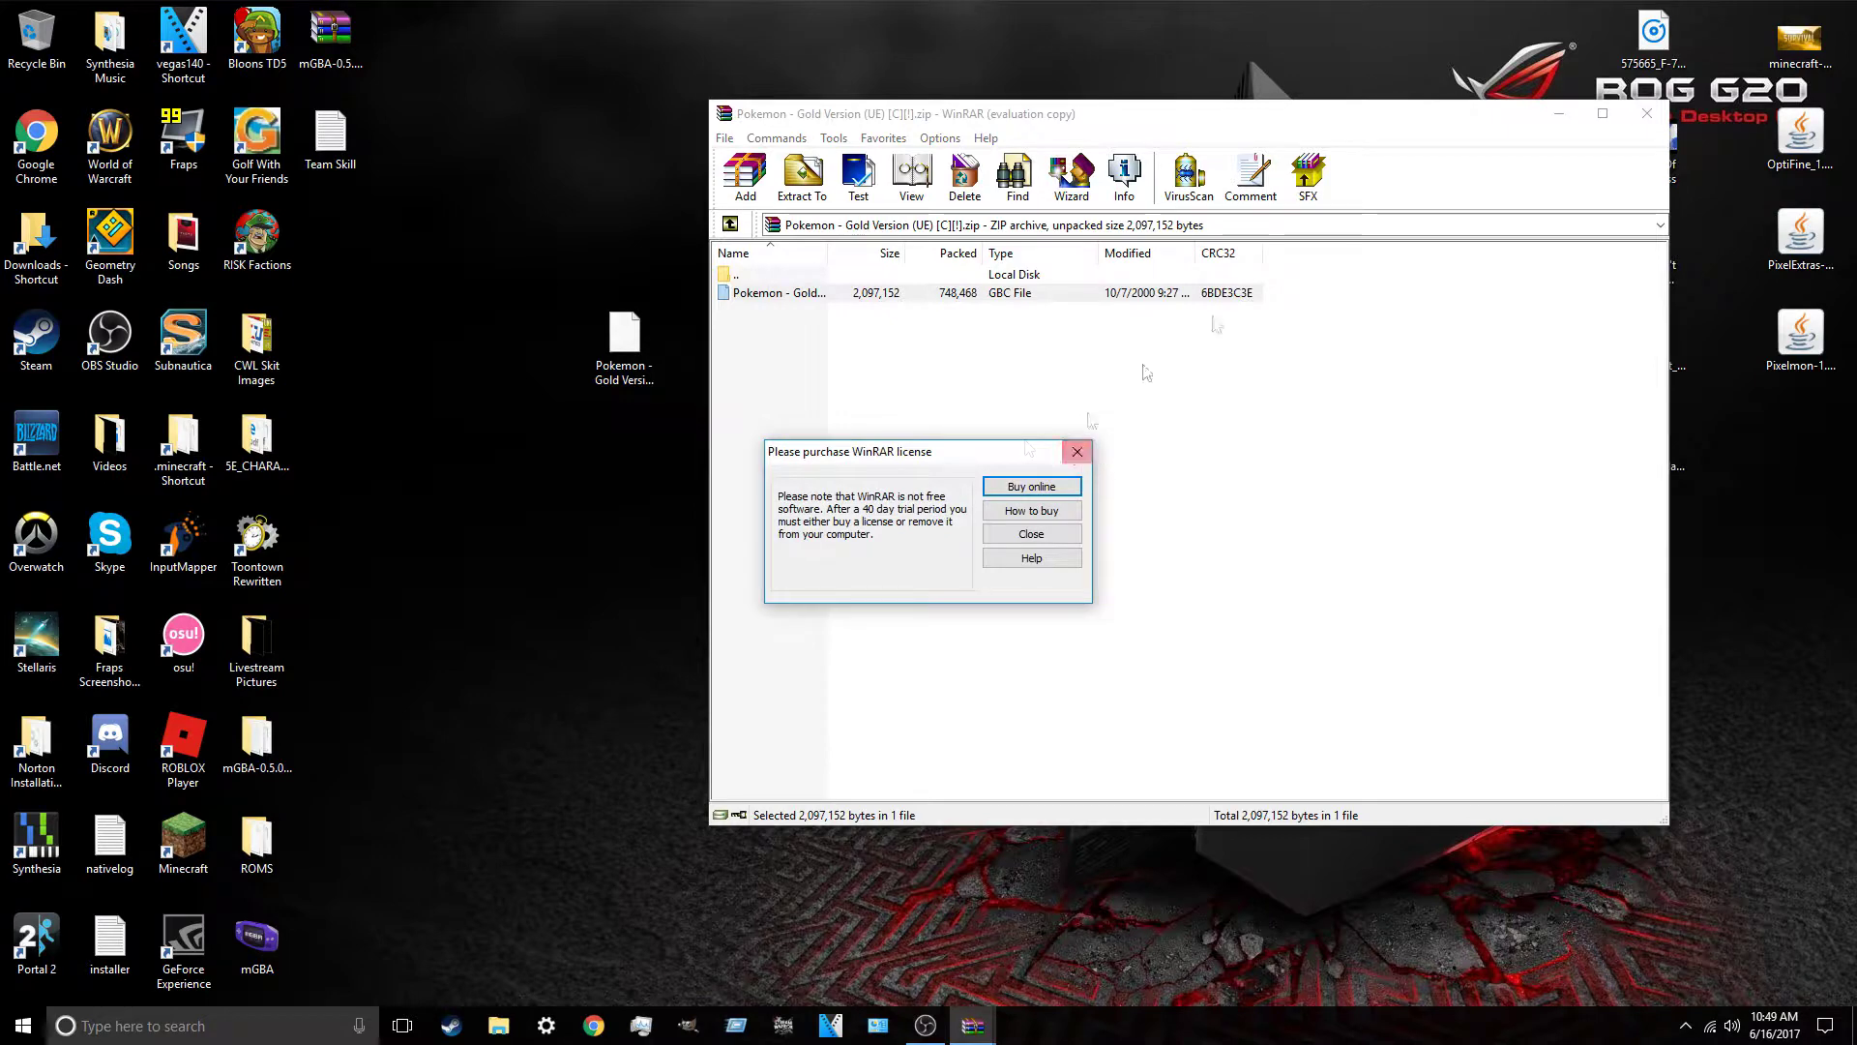
left_click(1646, 113)
Step: Delete the Pokemon Gold zip and place the .gbc ROM beside the randomizer archive
left_click_drag(919, 534, 25, 21)
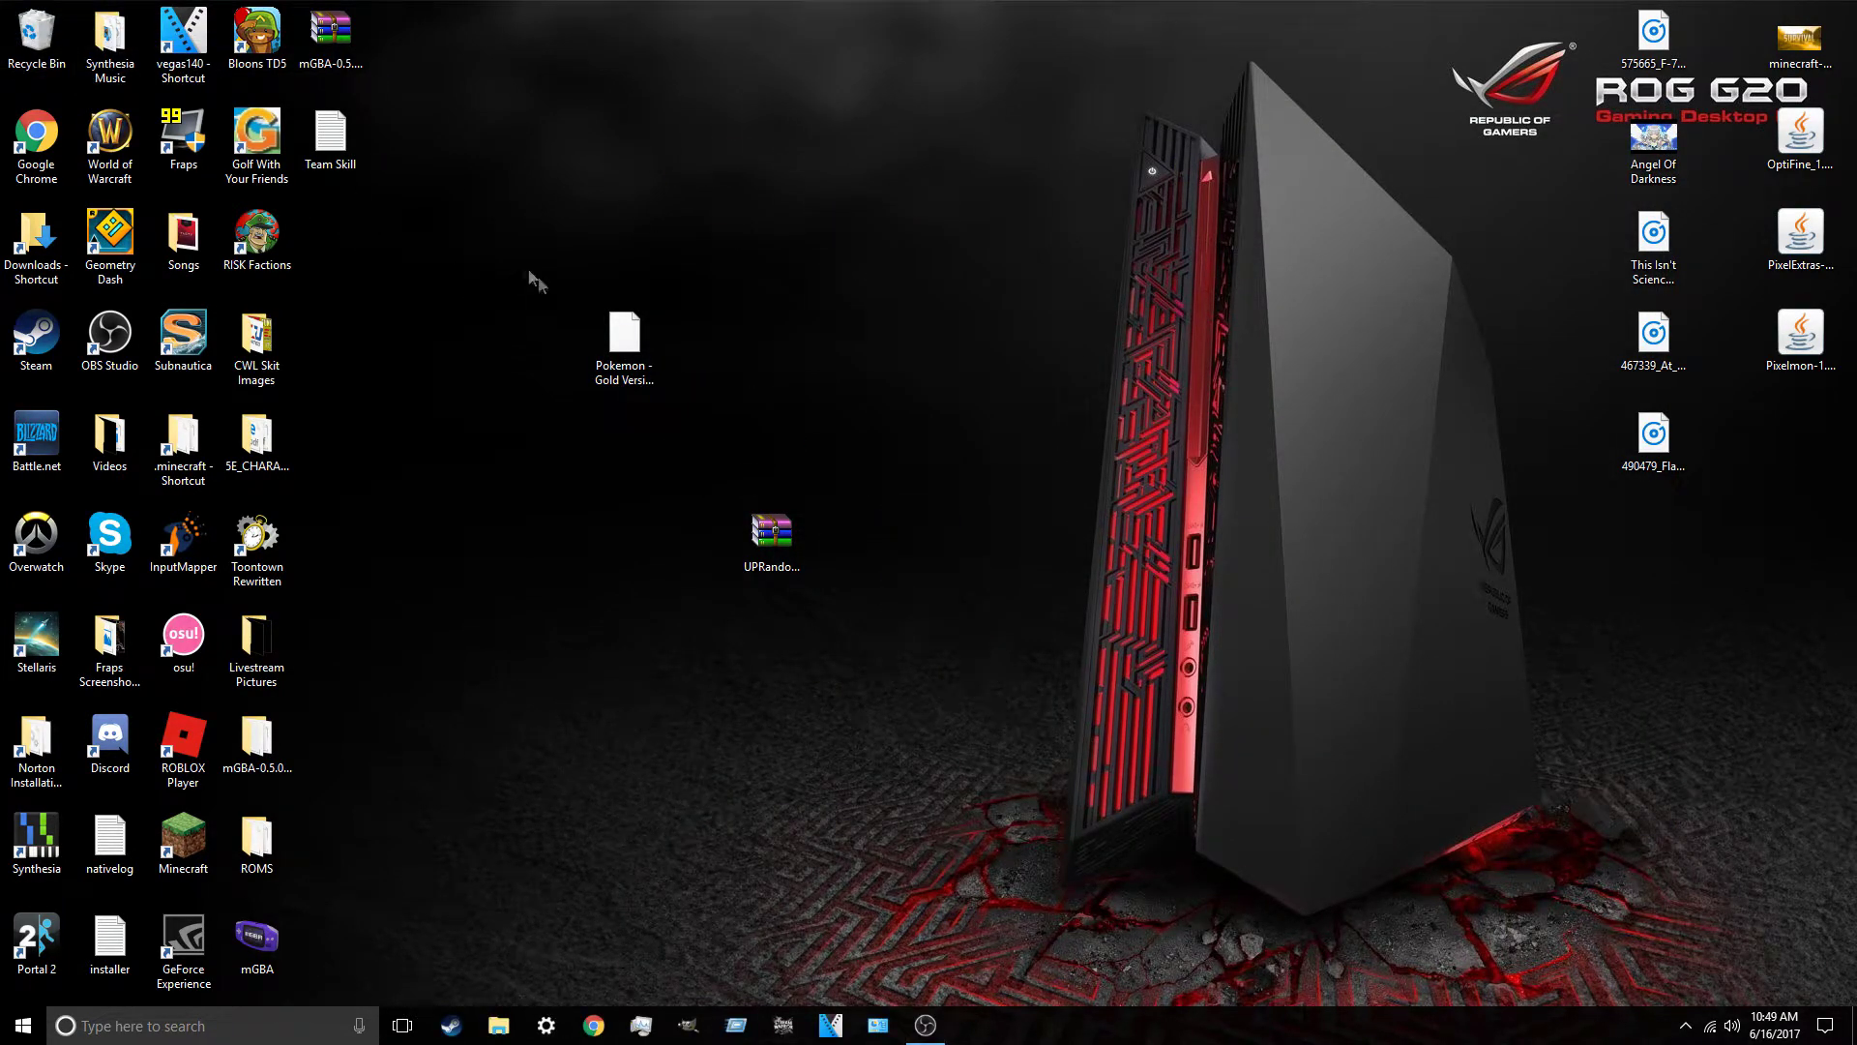
left_click_drag(624, 338, 918, 539)
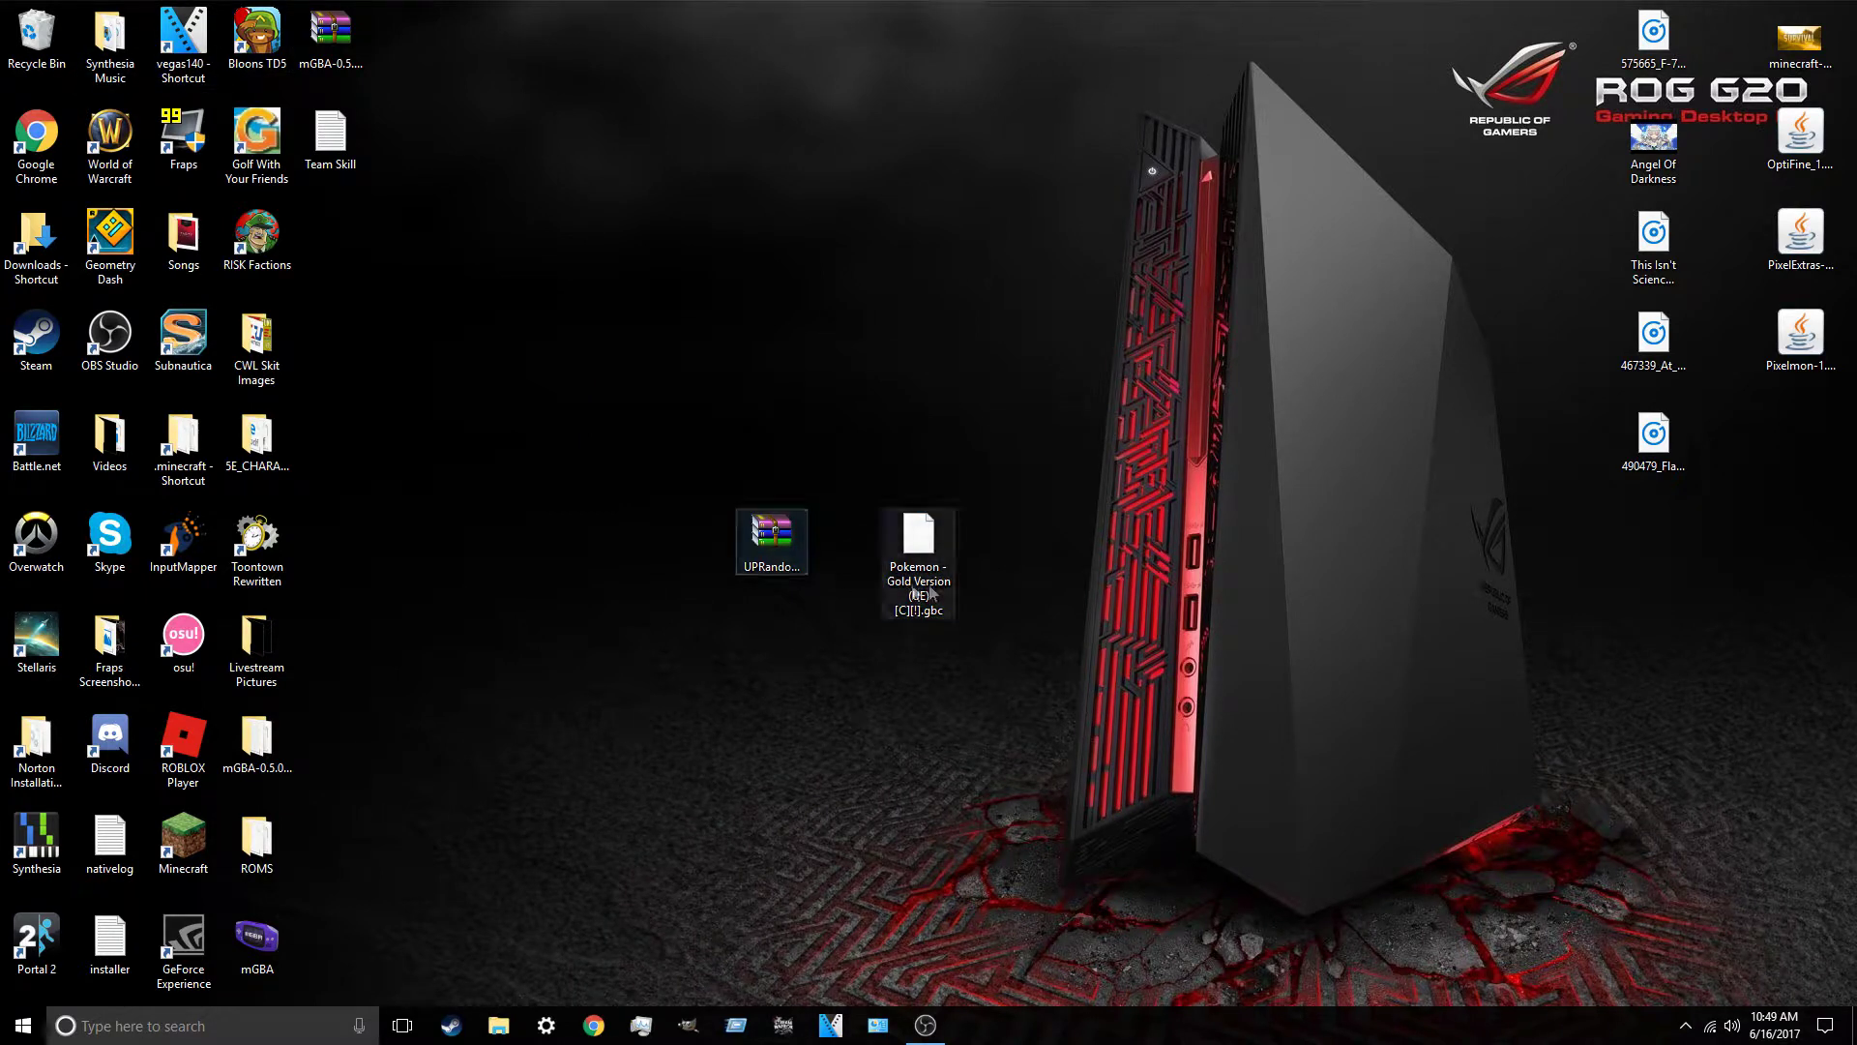
left_click(894, 491)
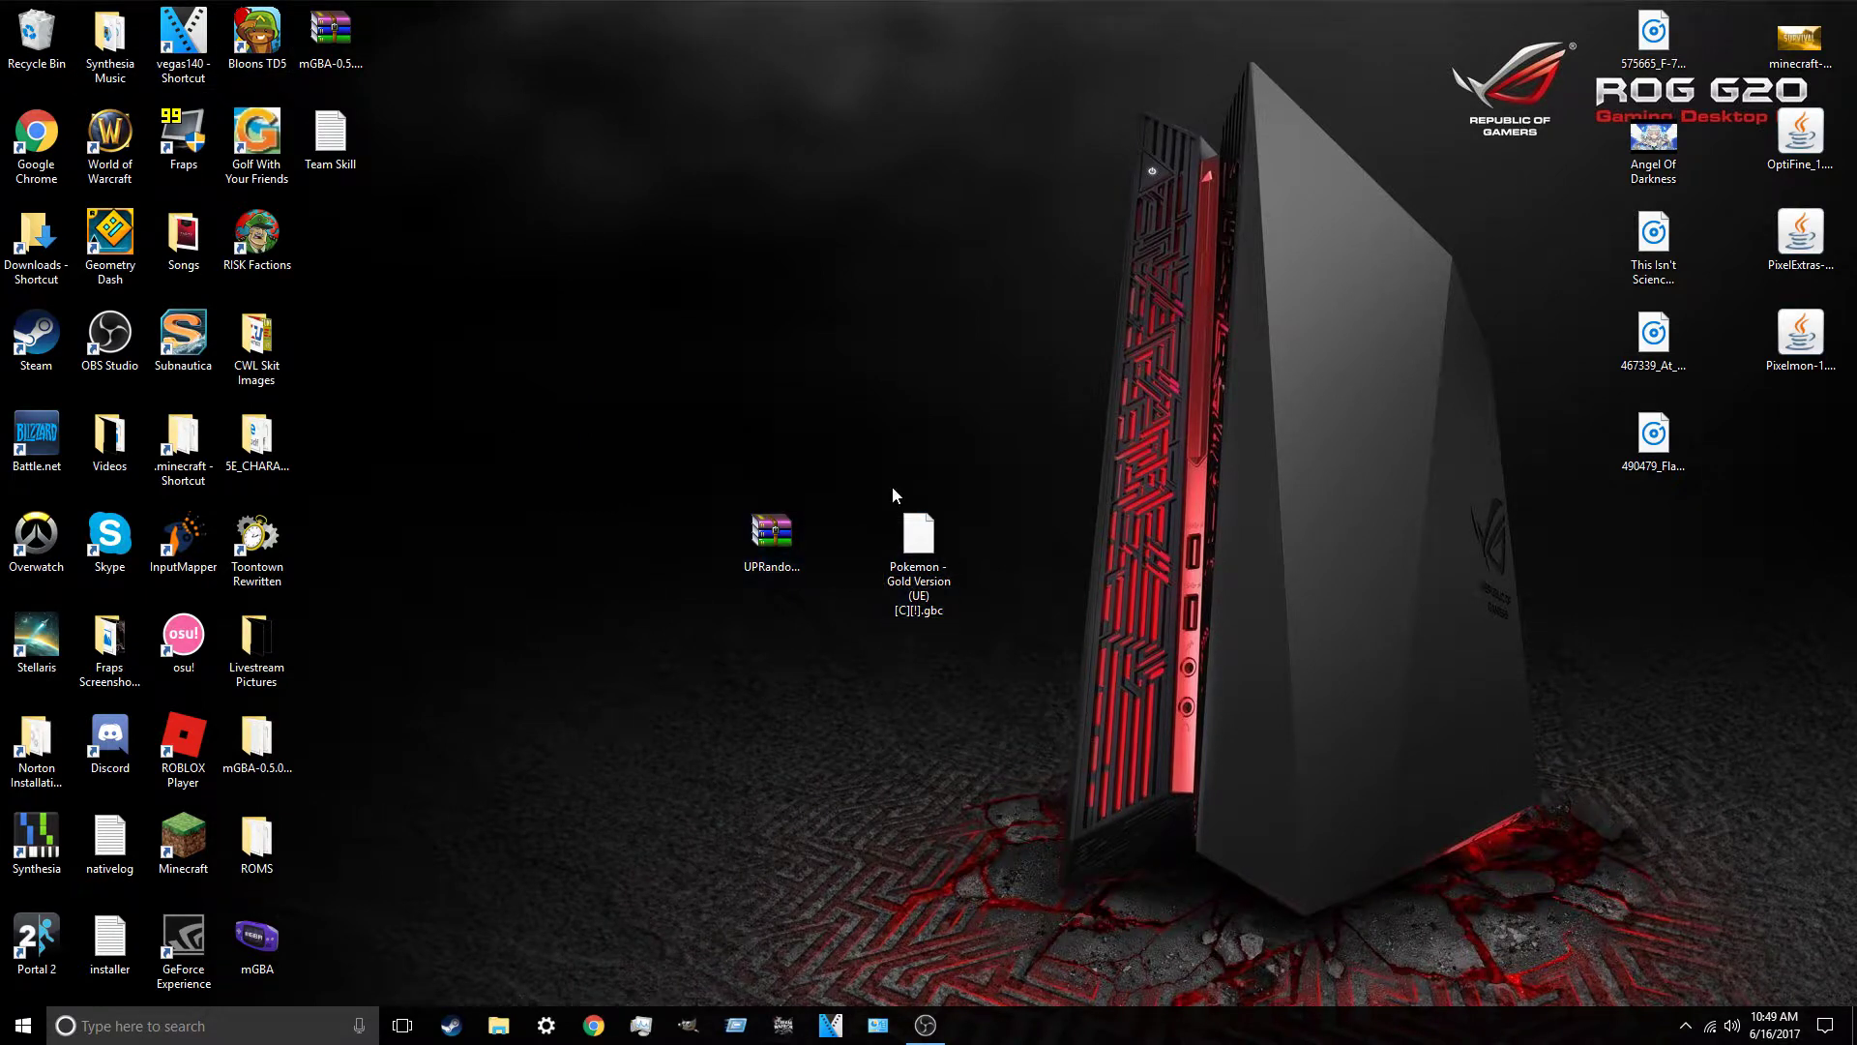
Step: Run randomizer.exe from the UPRandomizer zip in WinRAR, declining to update the archive
double_click(771, 534)
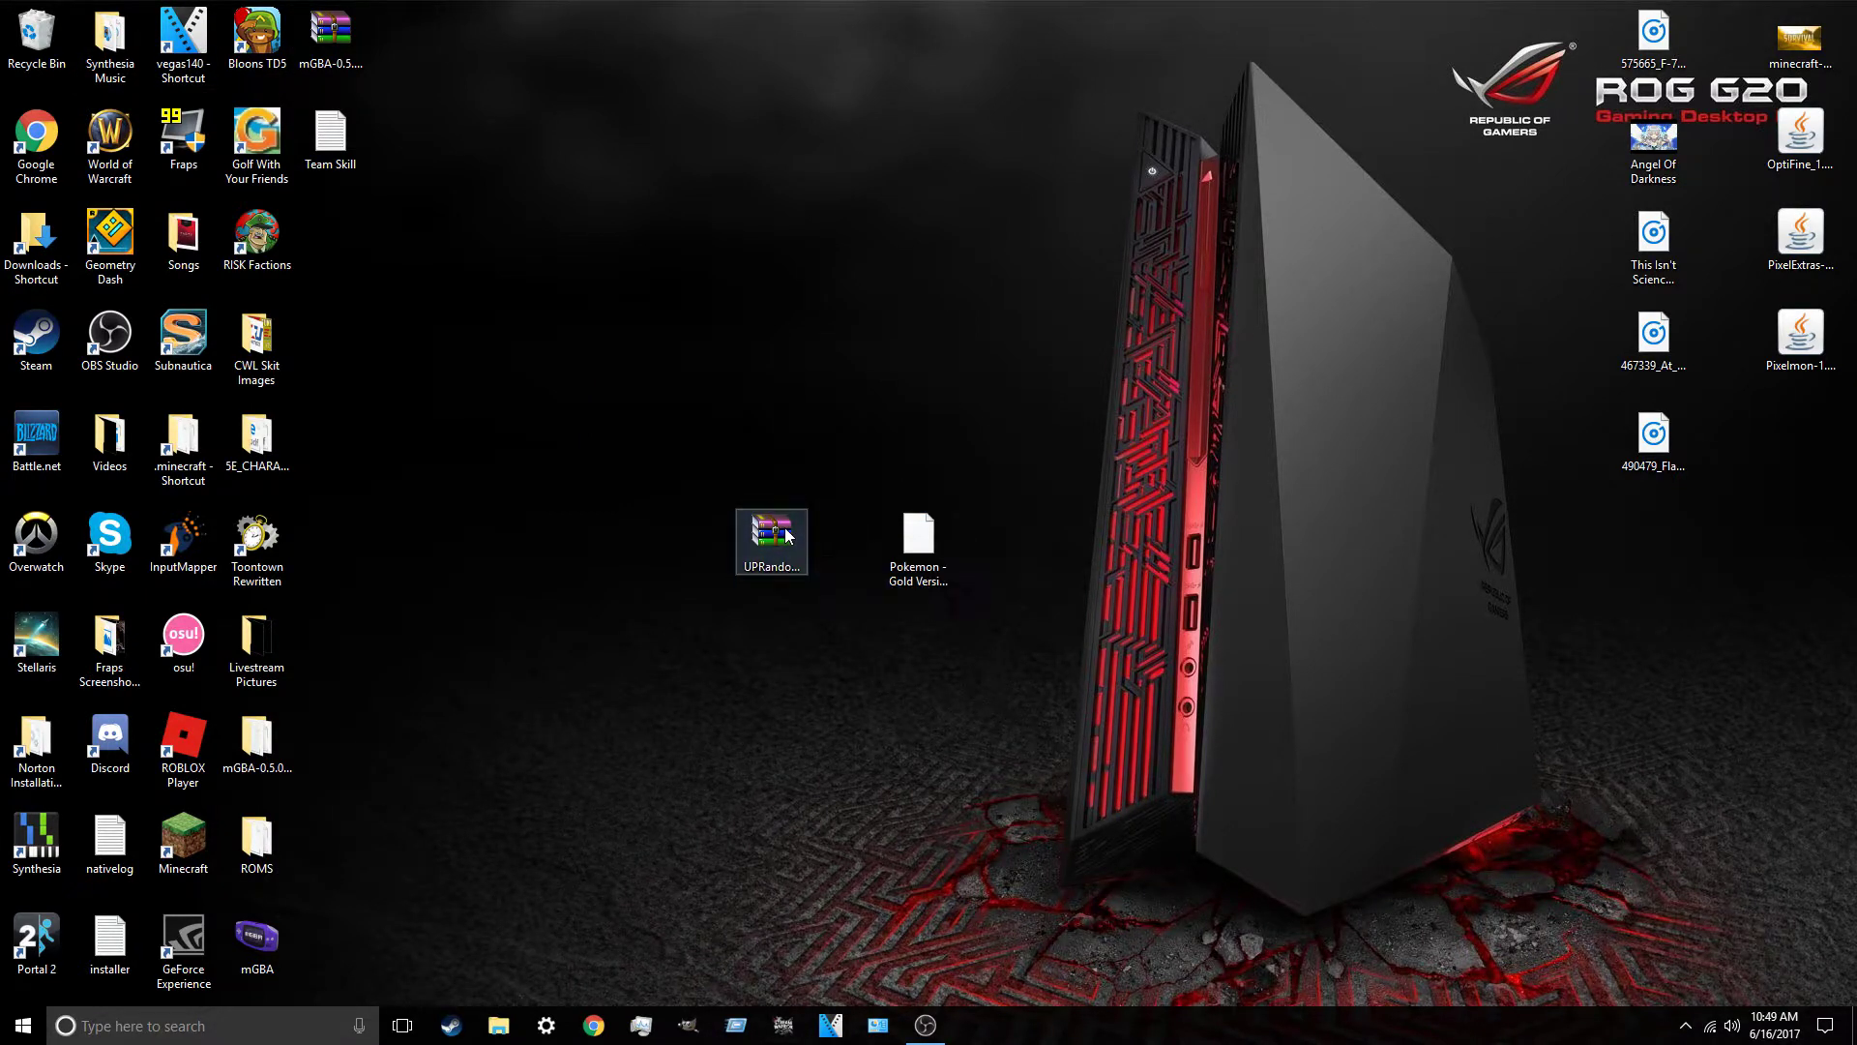
left_click_drag(1289, 101, 926, 126)
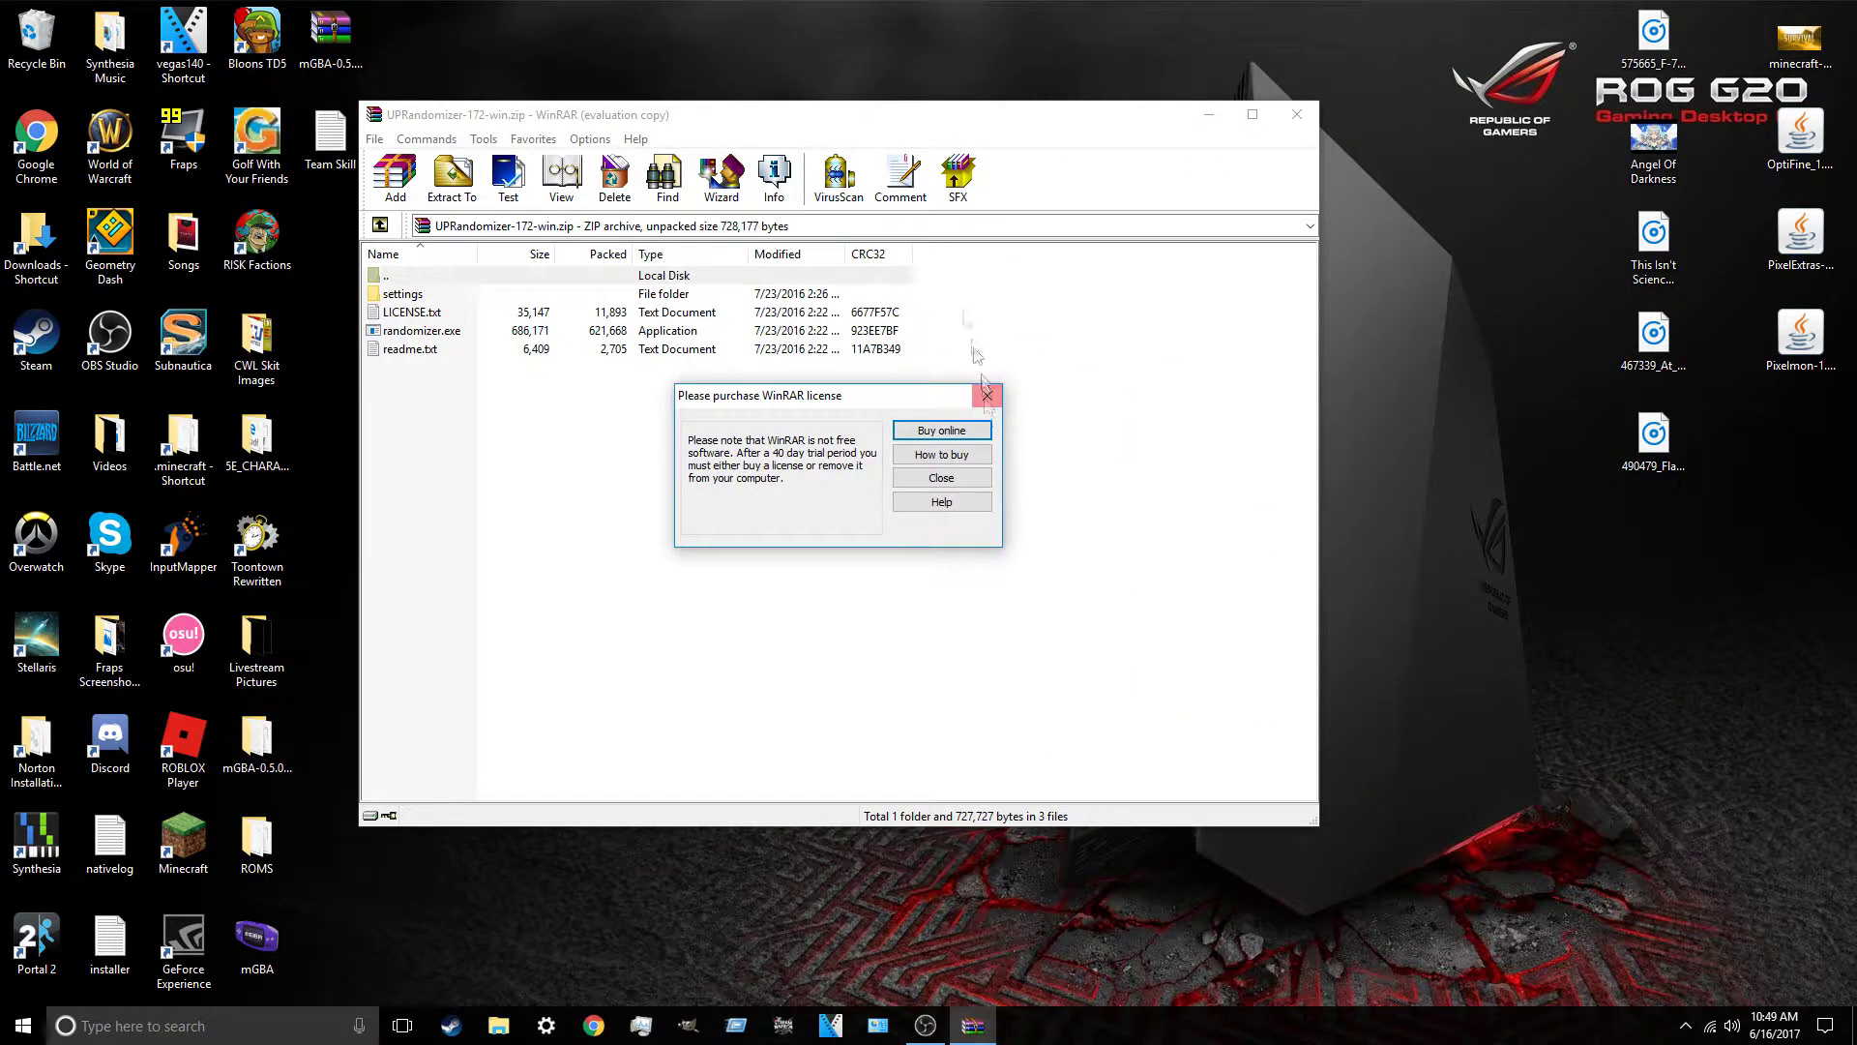
left_click(987, 395)
left_click_drag(1451, 113, 1055, 132)
double_click(449, 350)
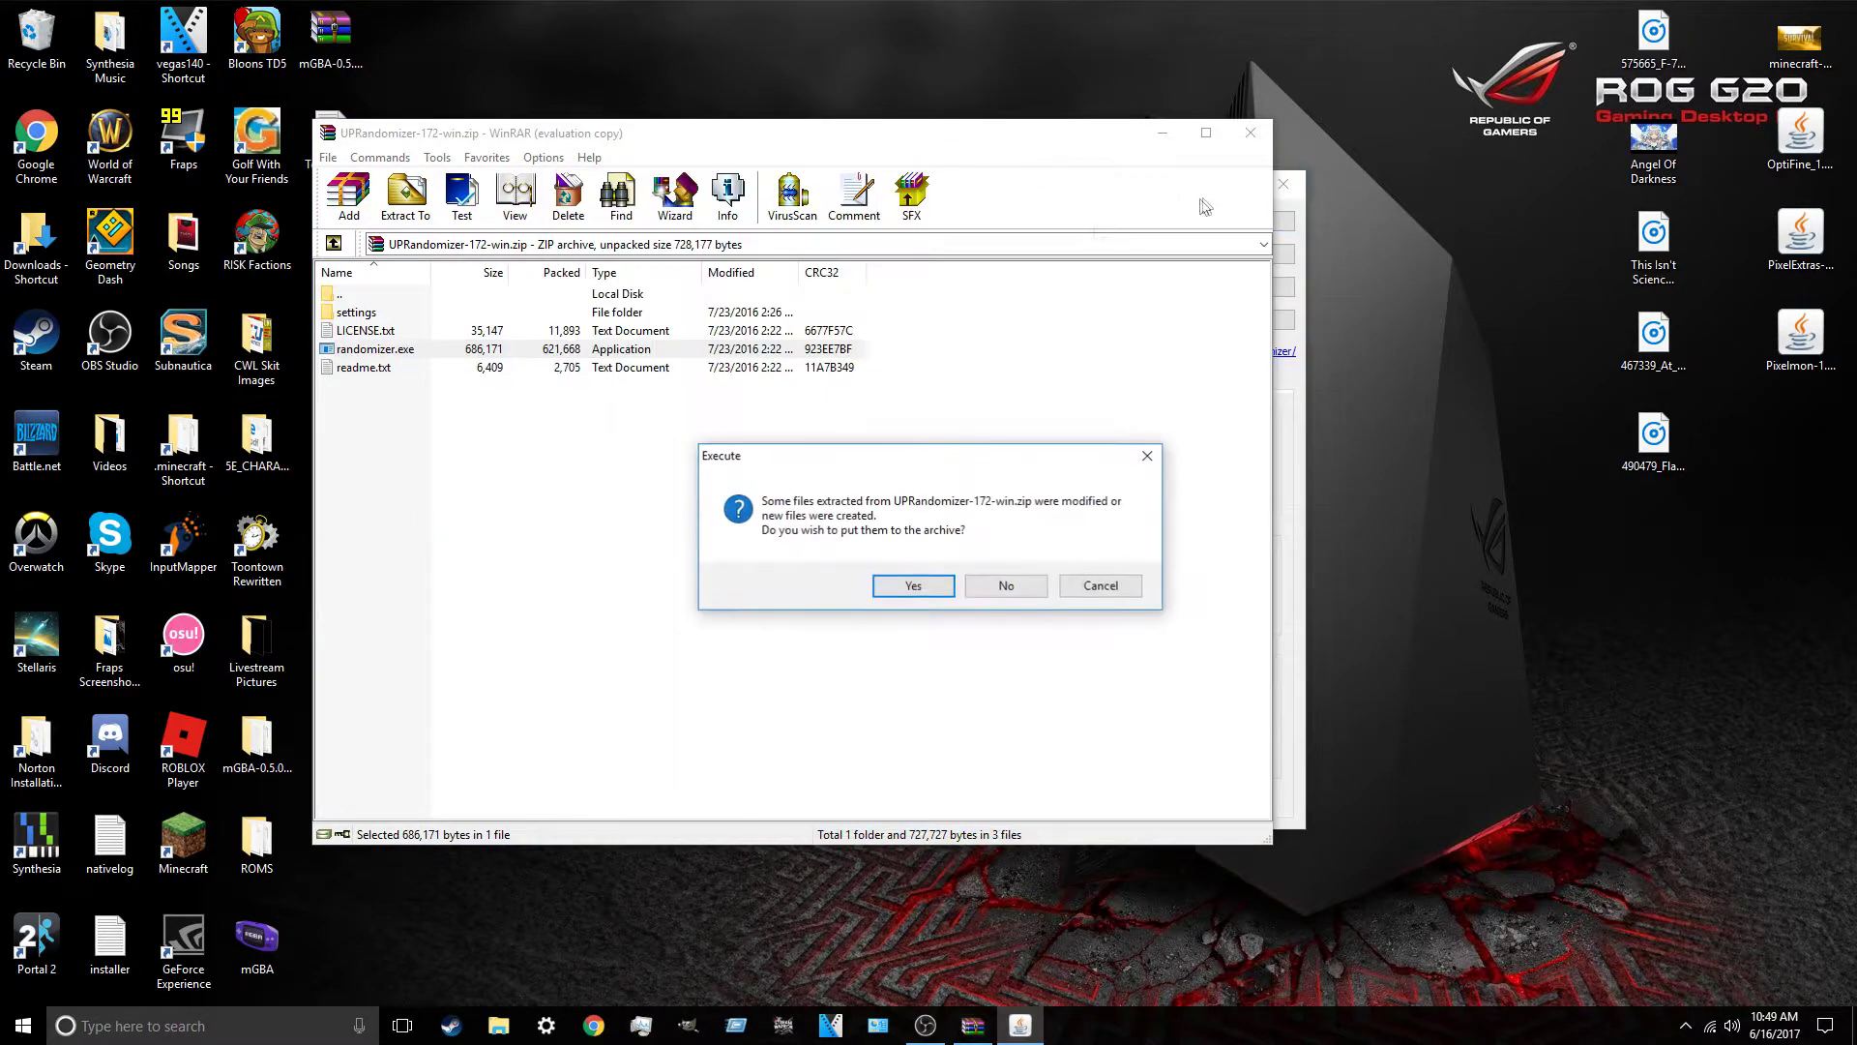
left_click(1007, 586)
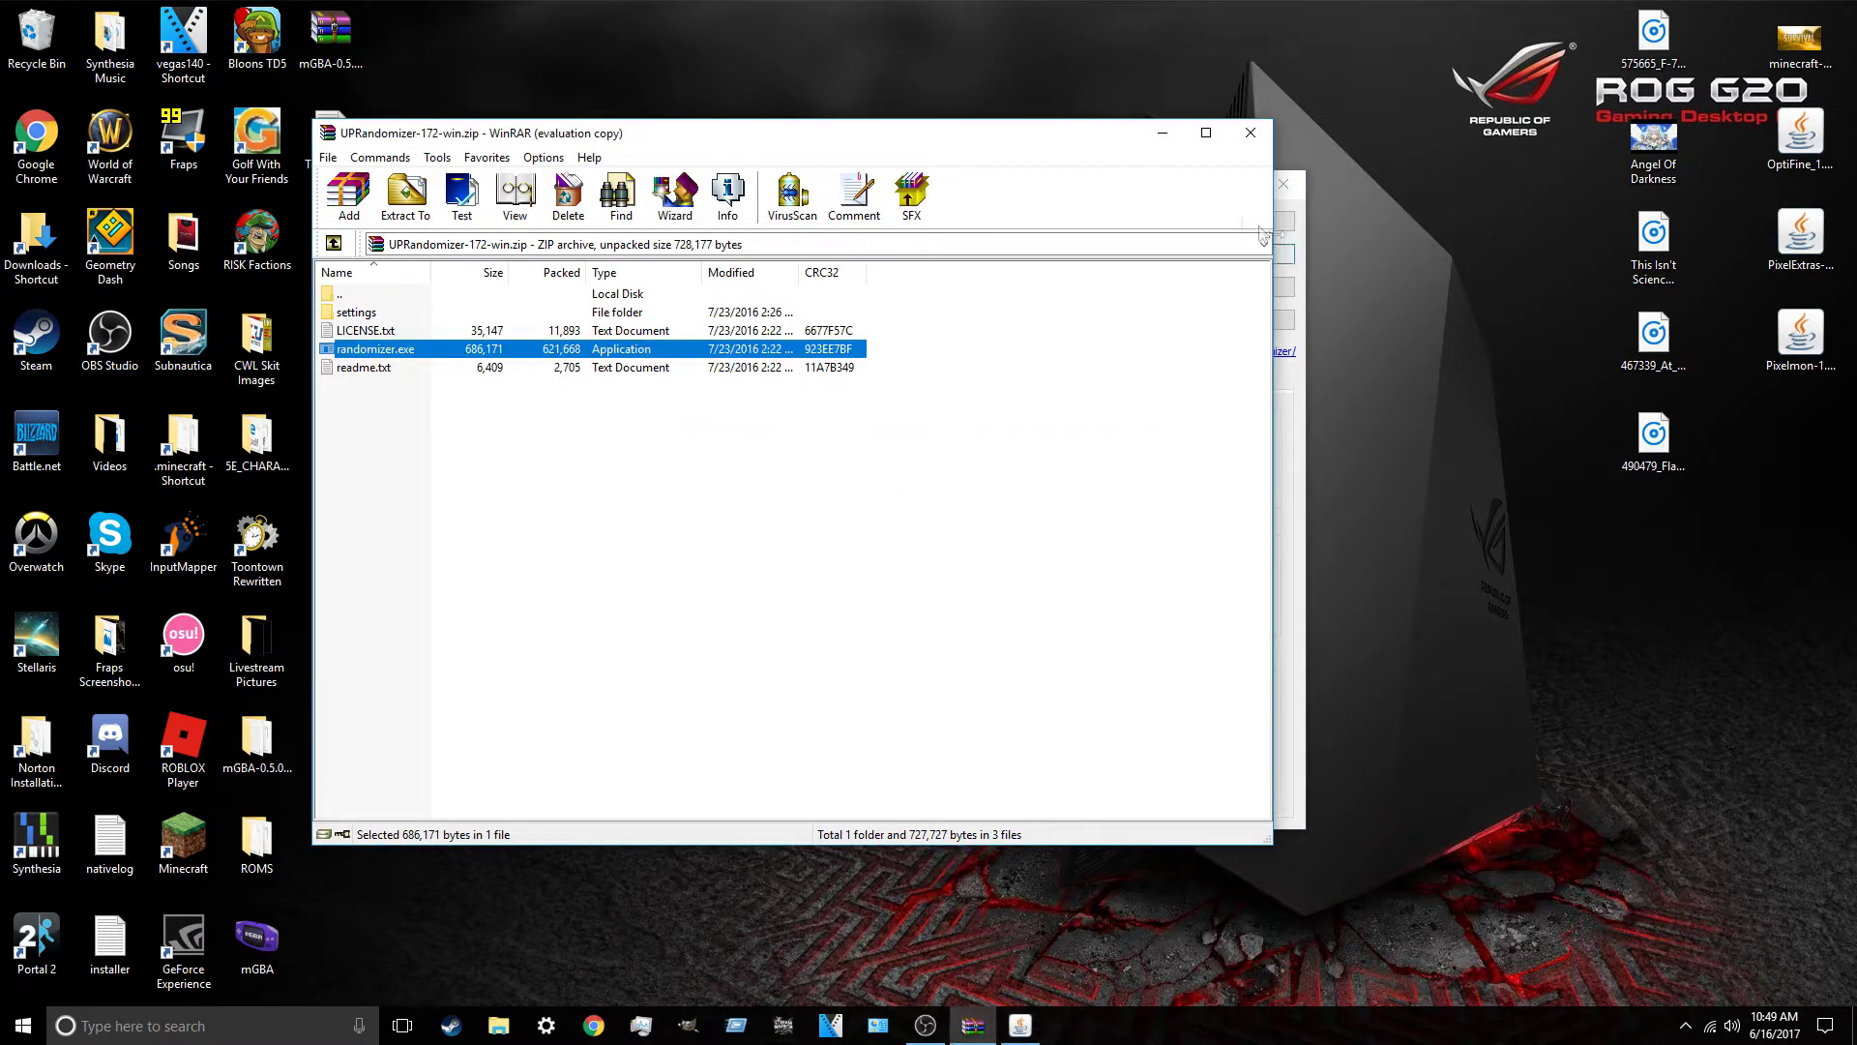
left_click(1162, 133)
Step: Load the Pokemon Gold .gbc ROM from the Desktop into the randomizer
left_click(1220, 225)
left_click(675, 460)
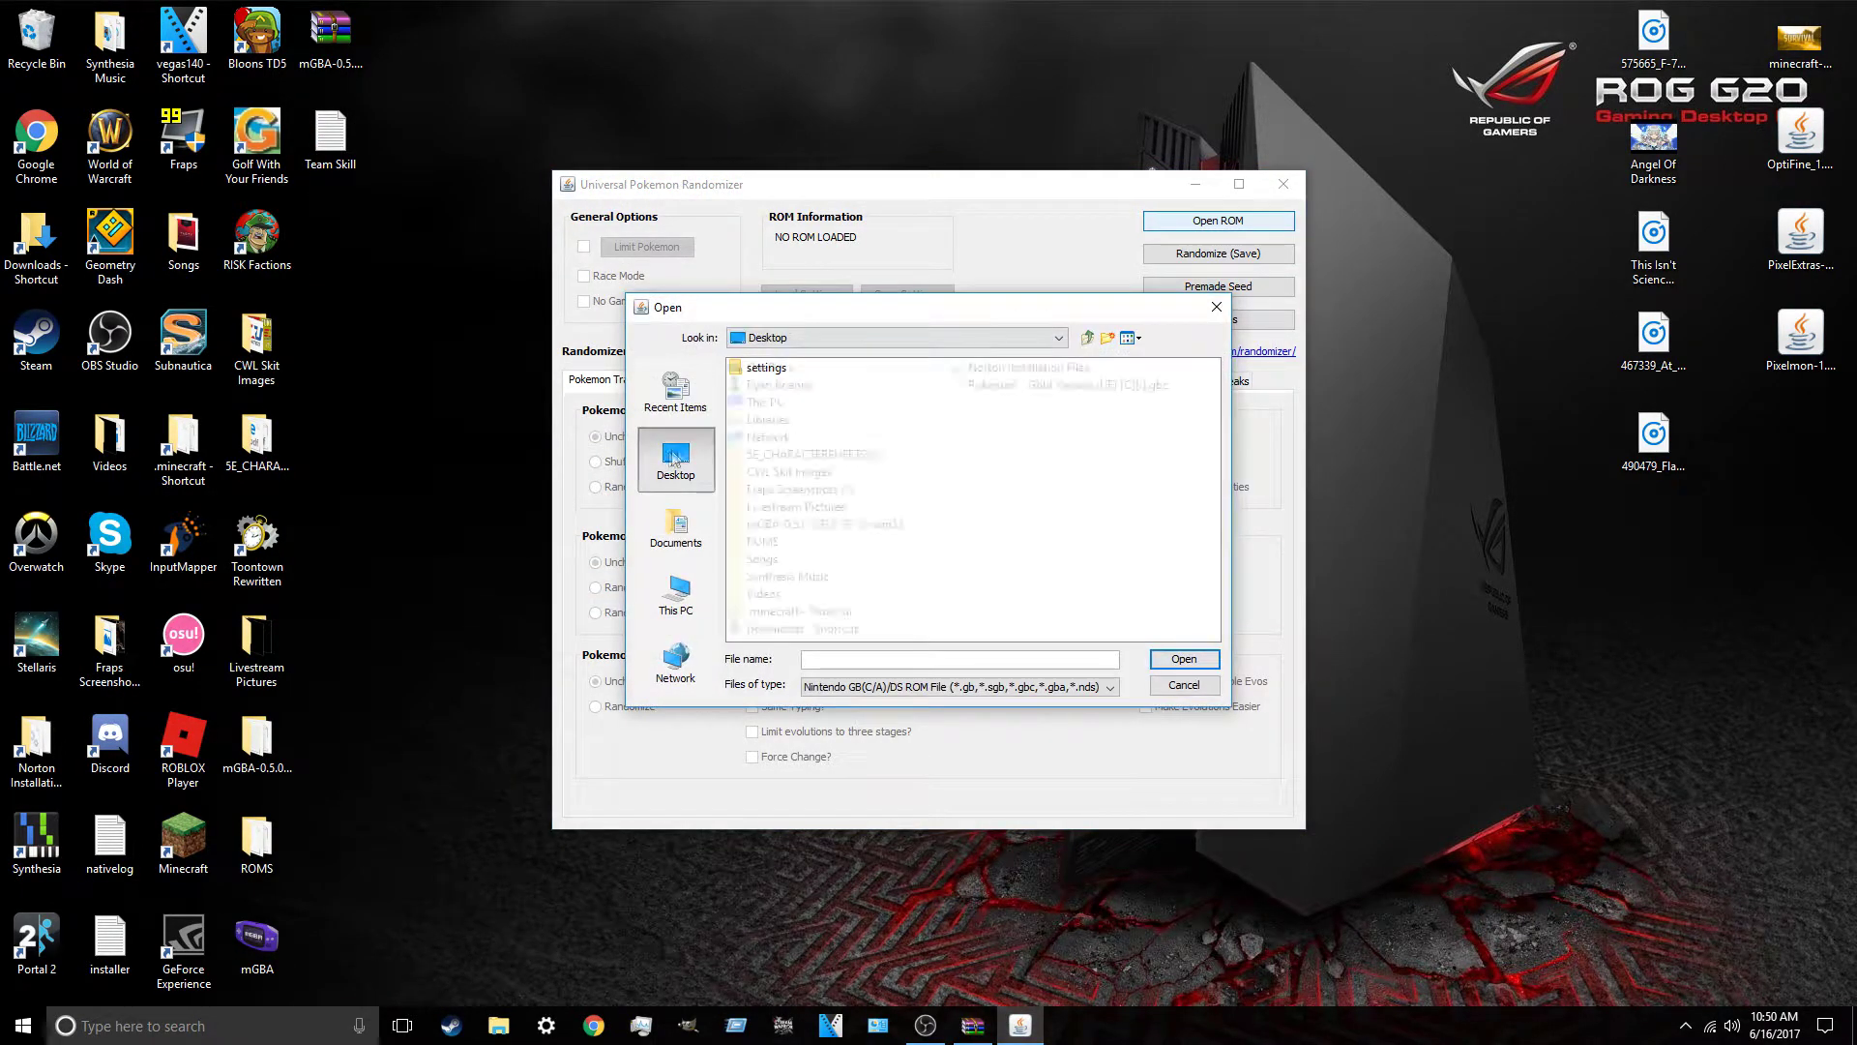
left_click(1083, 385)
left_click(1184, 659)
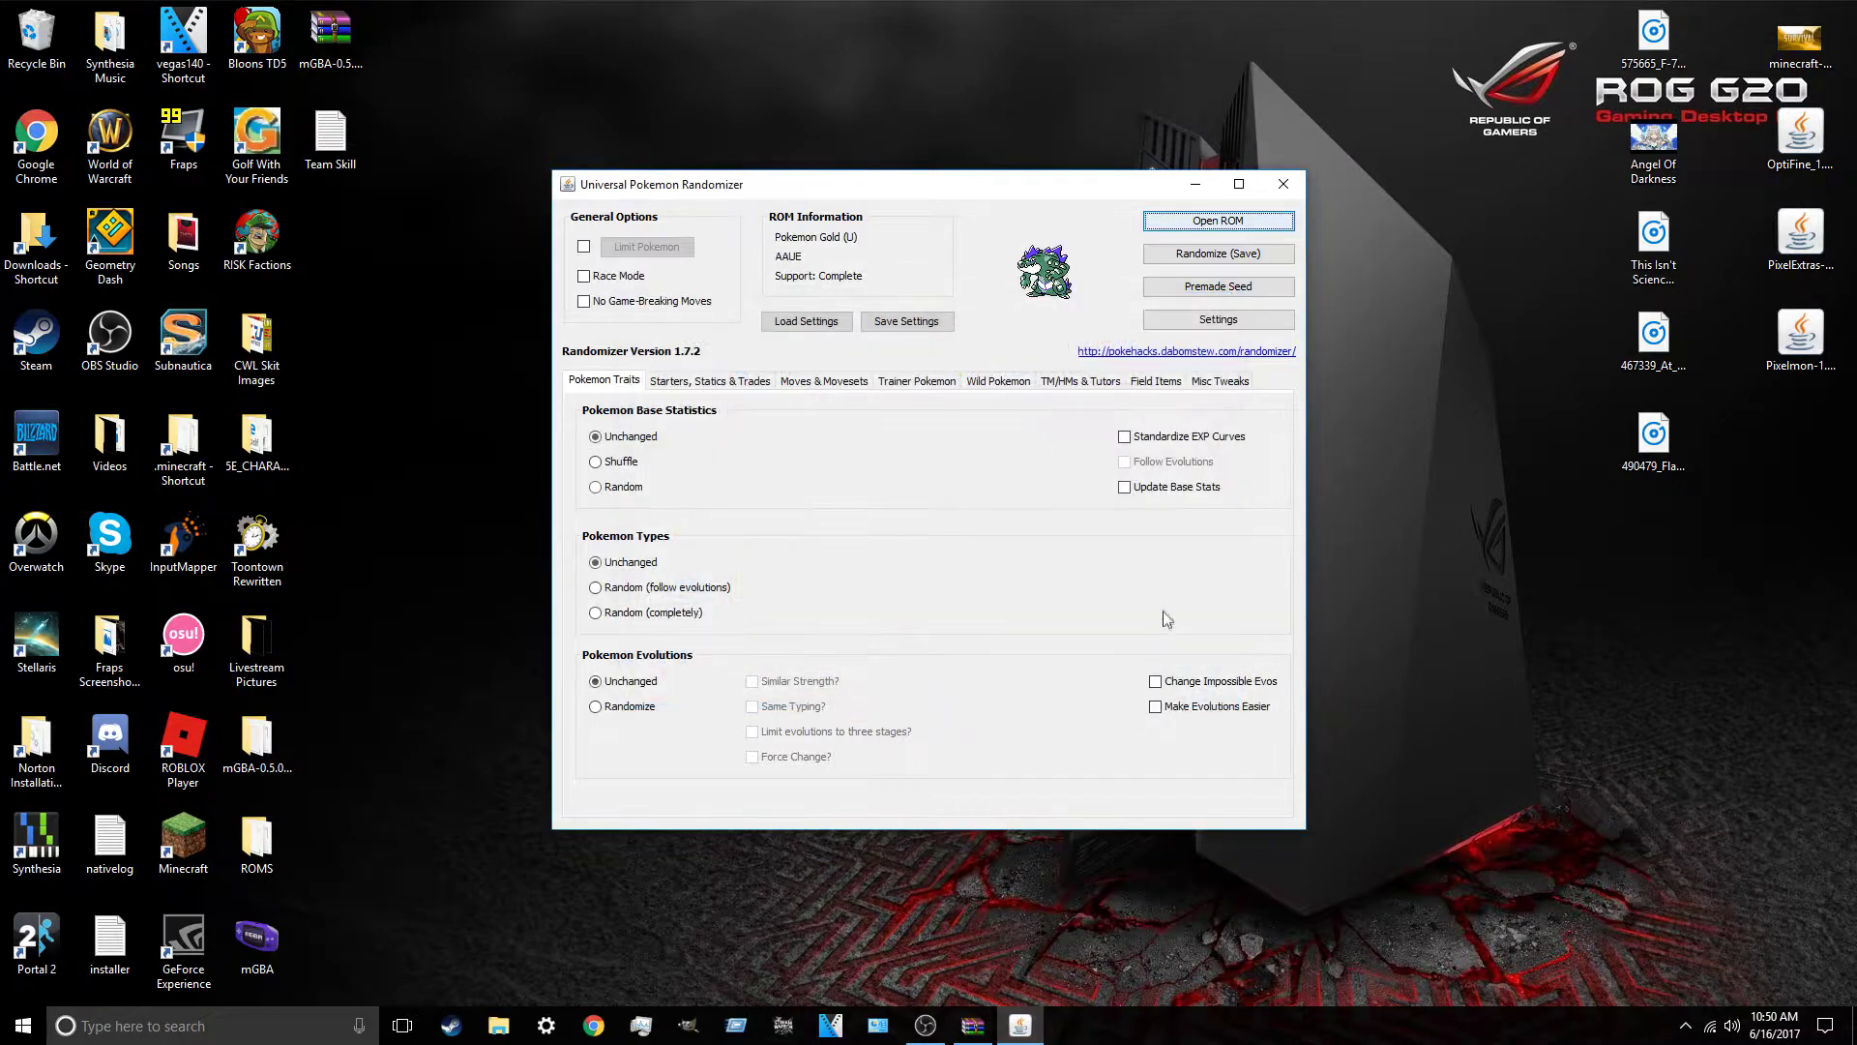
Step: Set starters to random basic Pokemon with two evolutions and wild Pokemon to Random
left_click(727, 384)
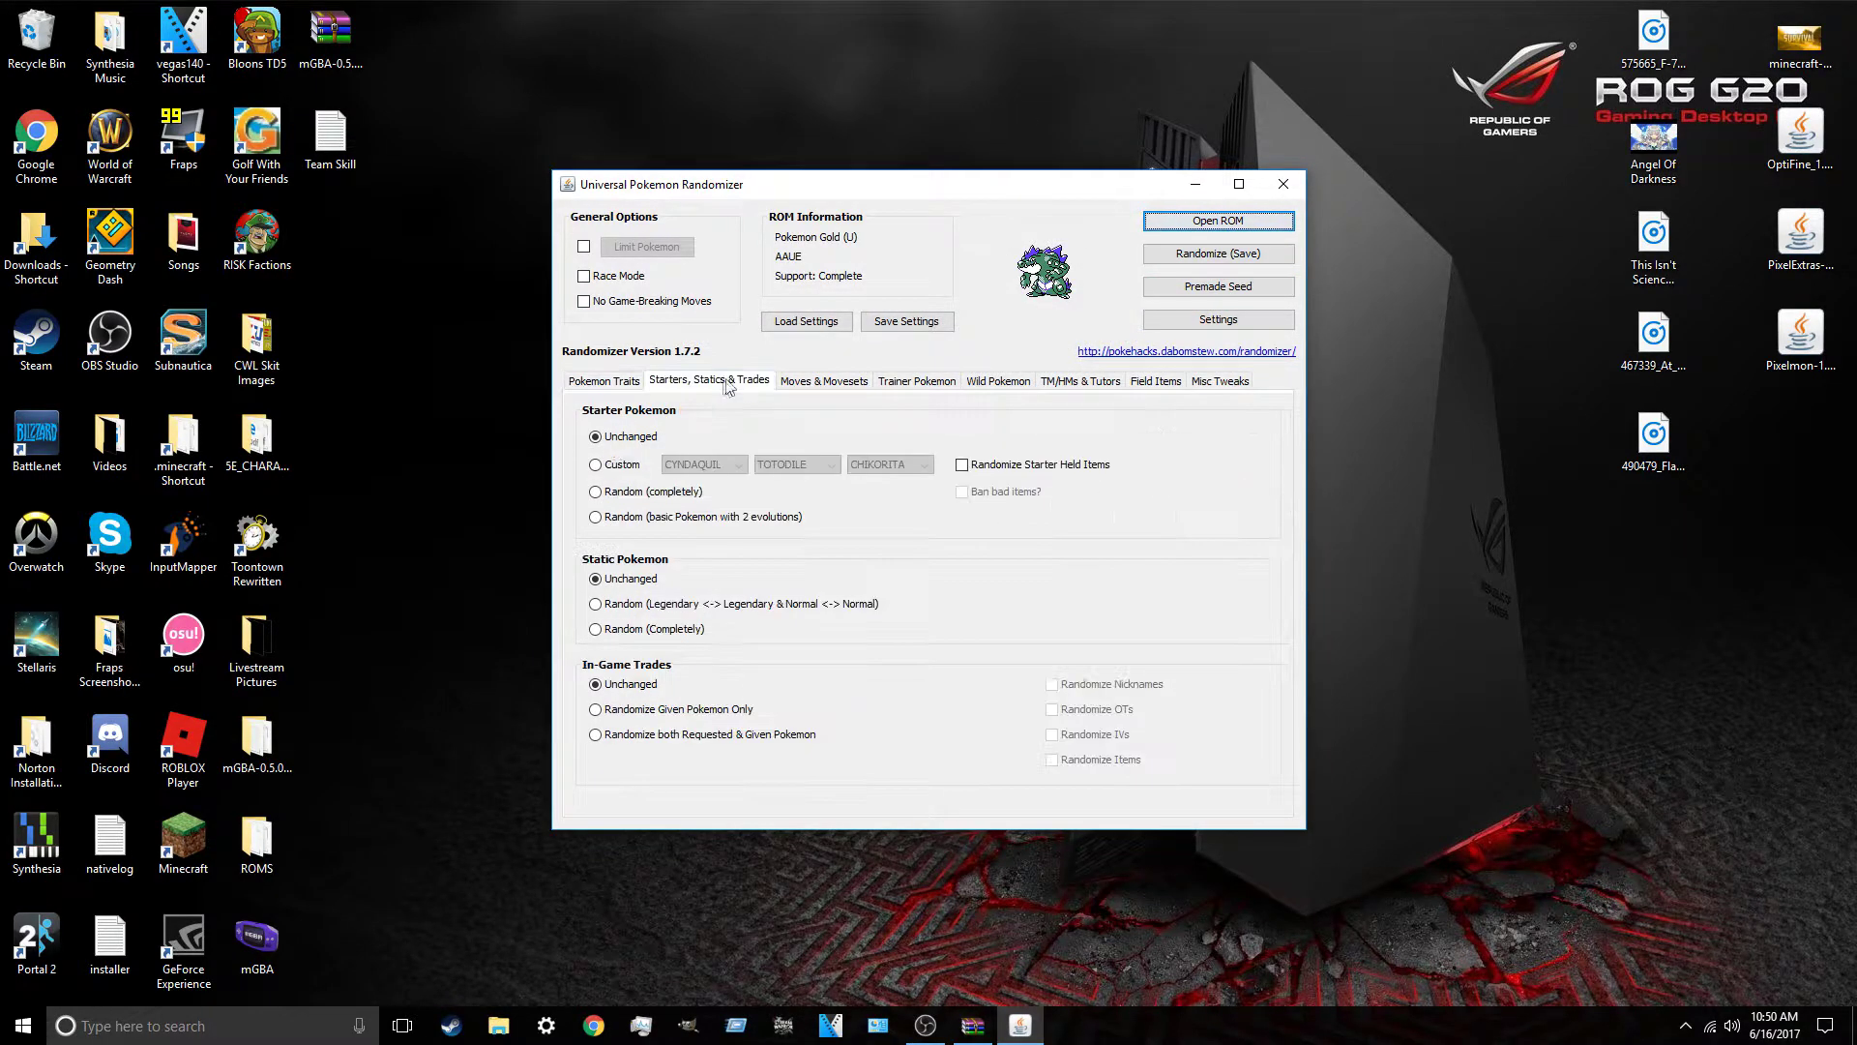
left_click(596, 516)
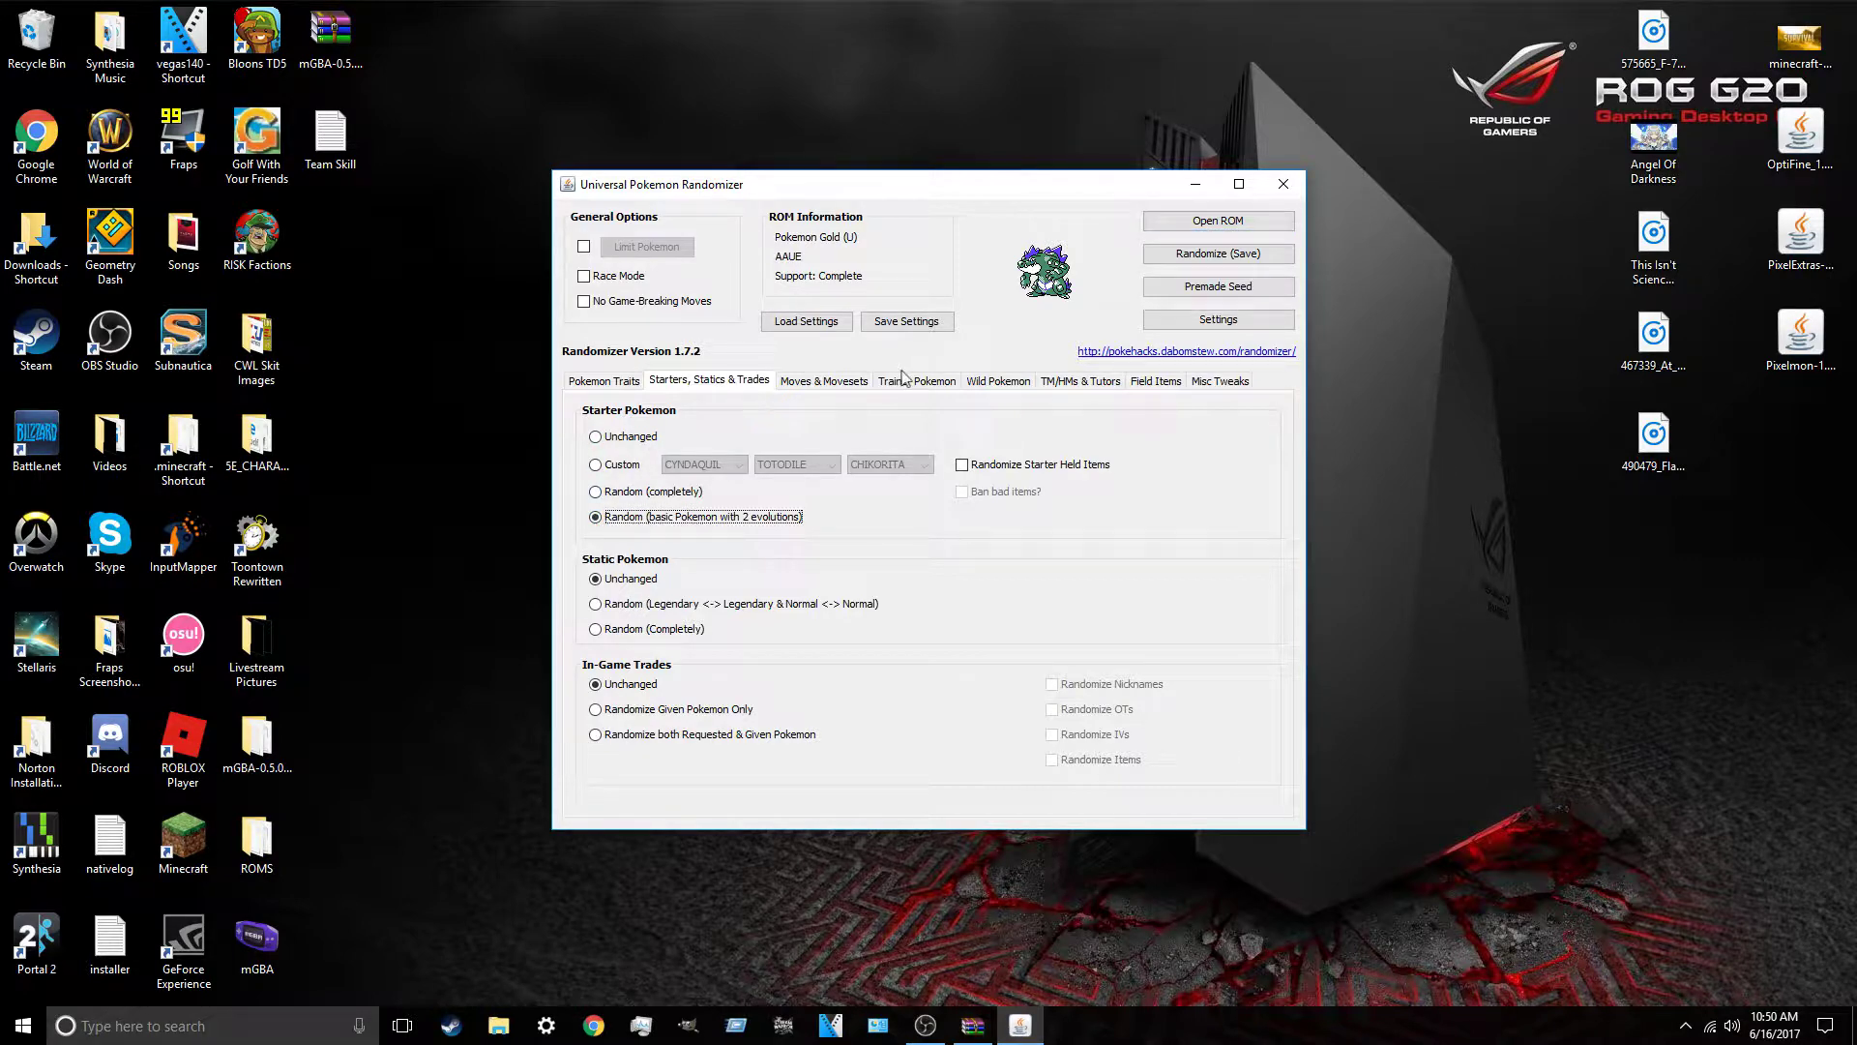
left_click(997, 381)
left_click(596, 465)
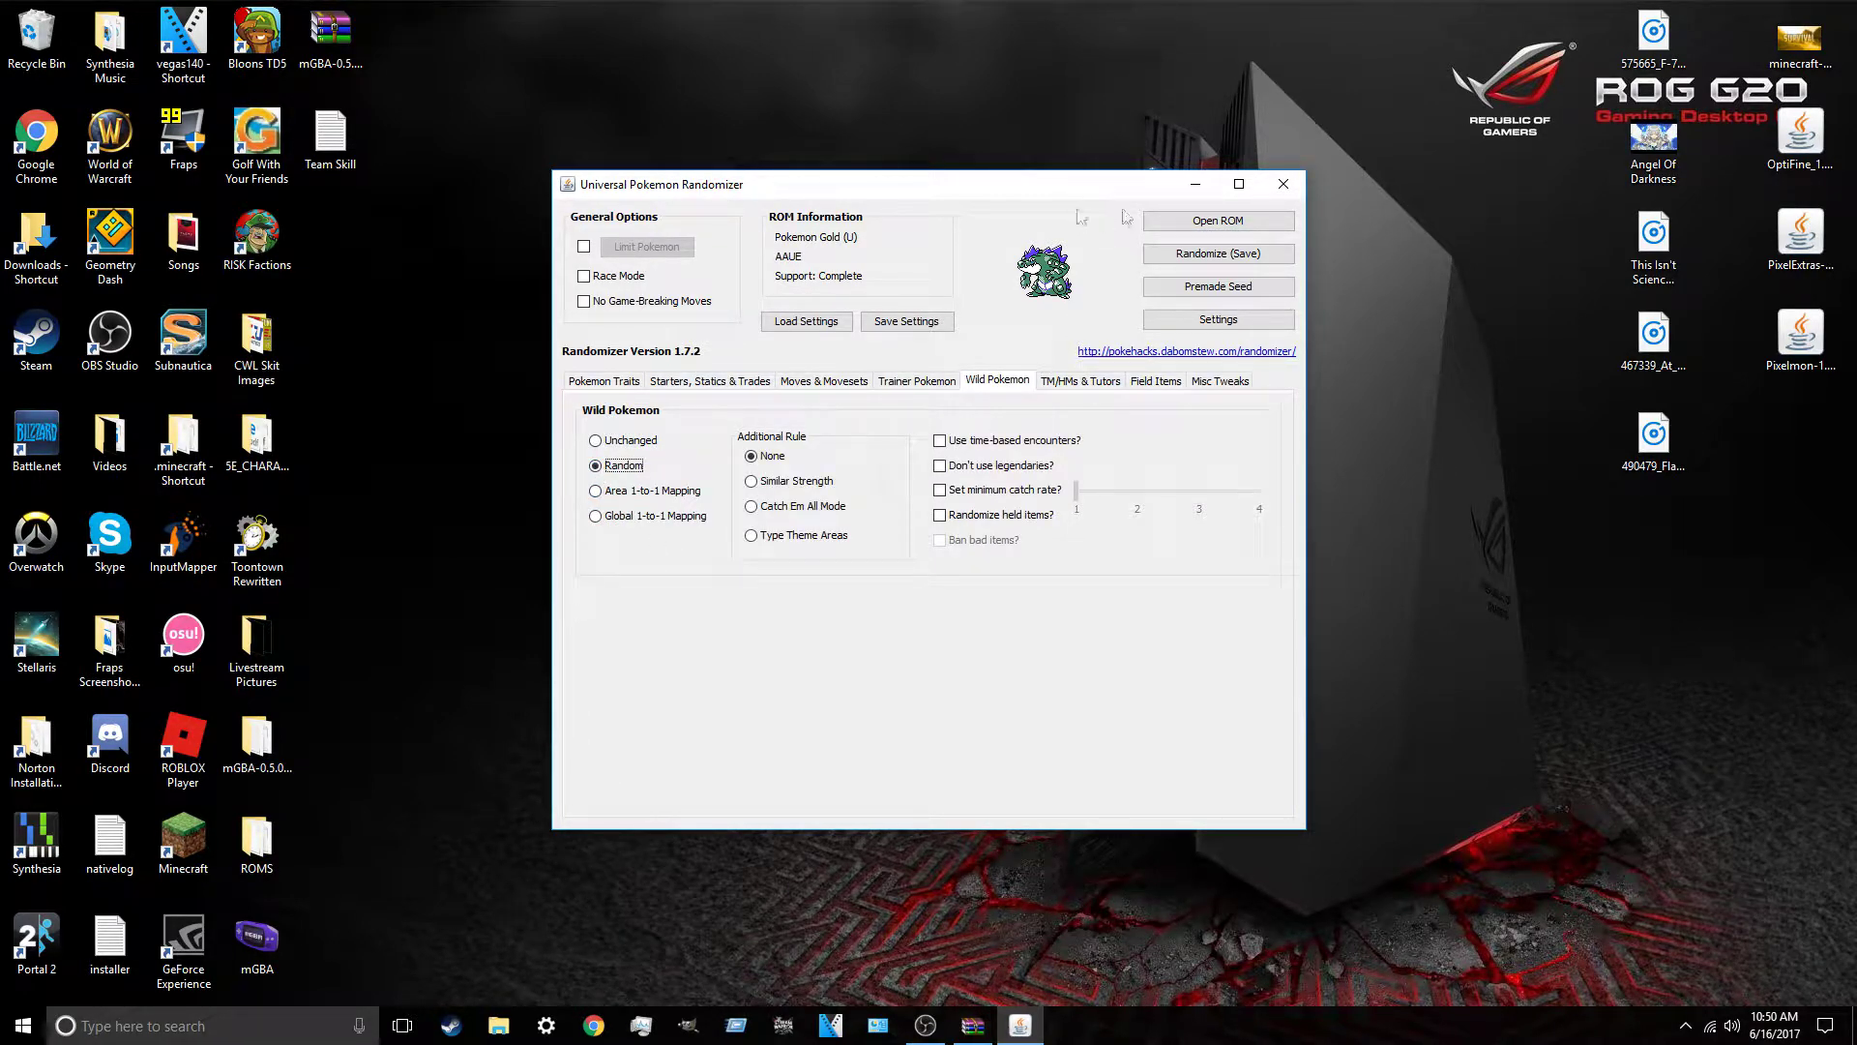
Step: Review the moves, trainer, wild, TM/HM, field items and misc tweaks tabs without changes
left_click(672, 381)
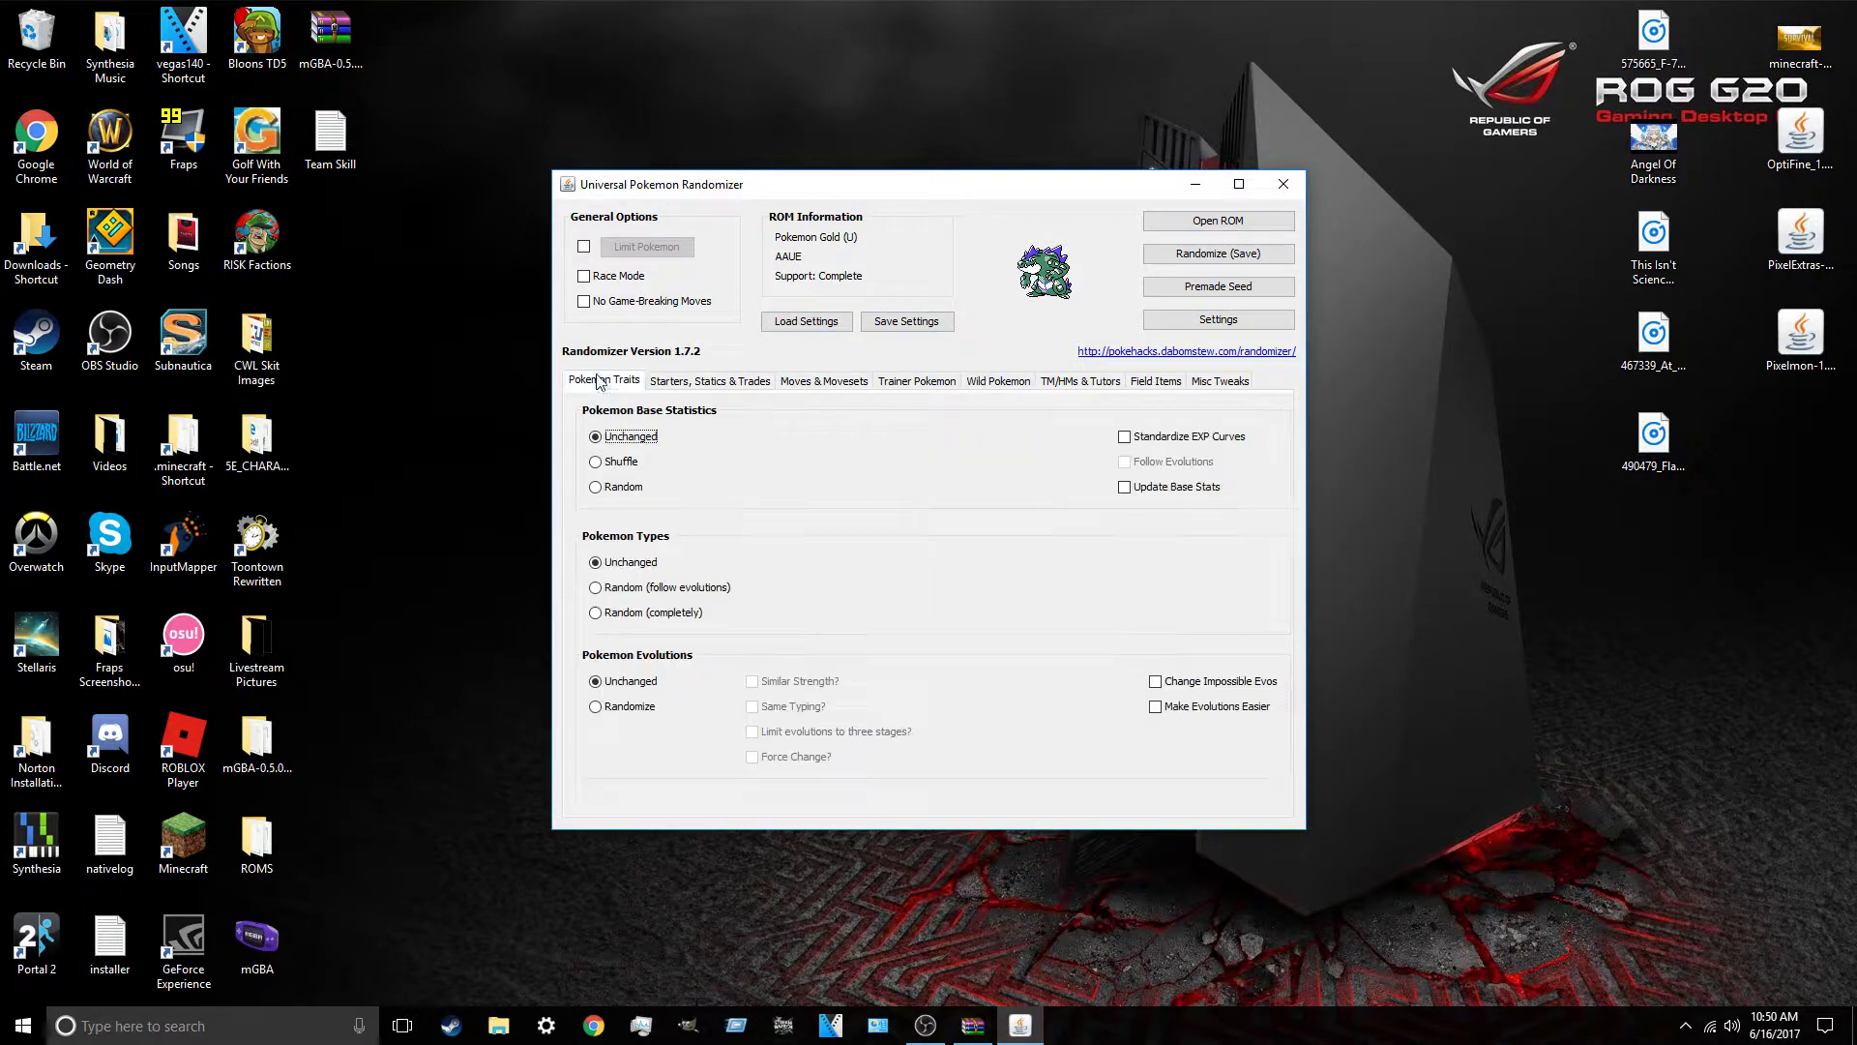
left_click(799, 383)
left_click(916, 380)
left_click(997, 380)
left_click(1079, 380)
left_click(1155, 380)
left_click(1220, 380)
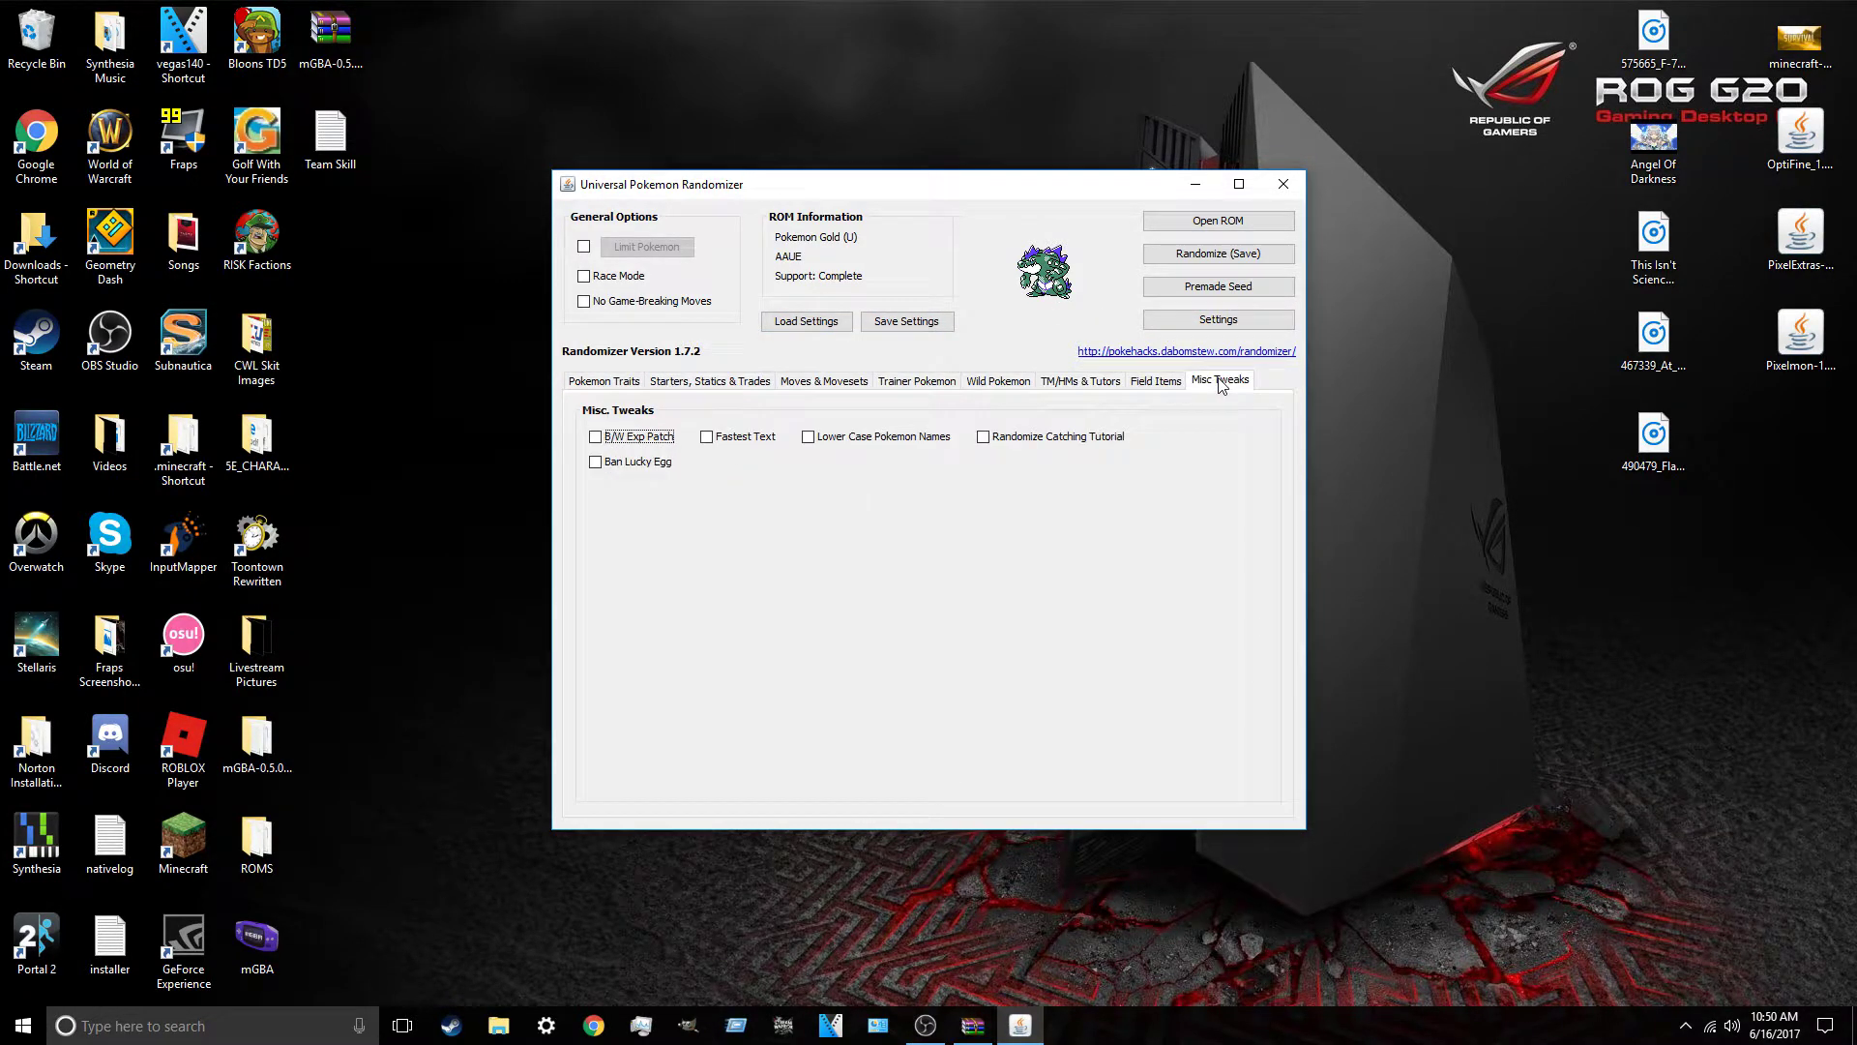
left_click(1159, 382)
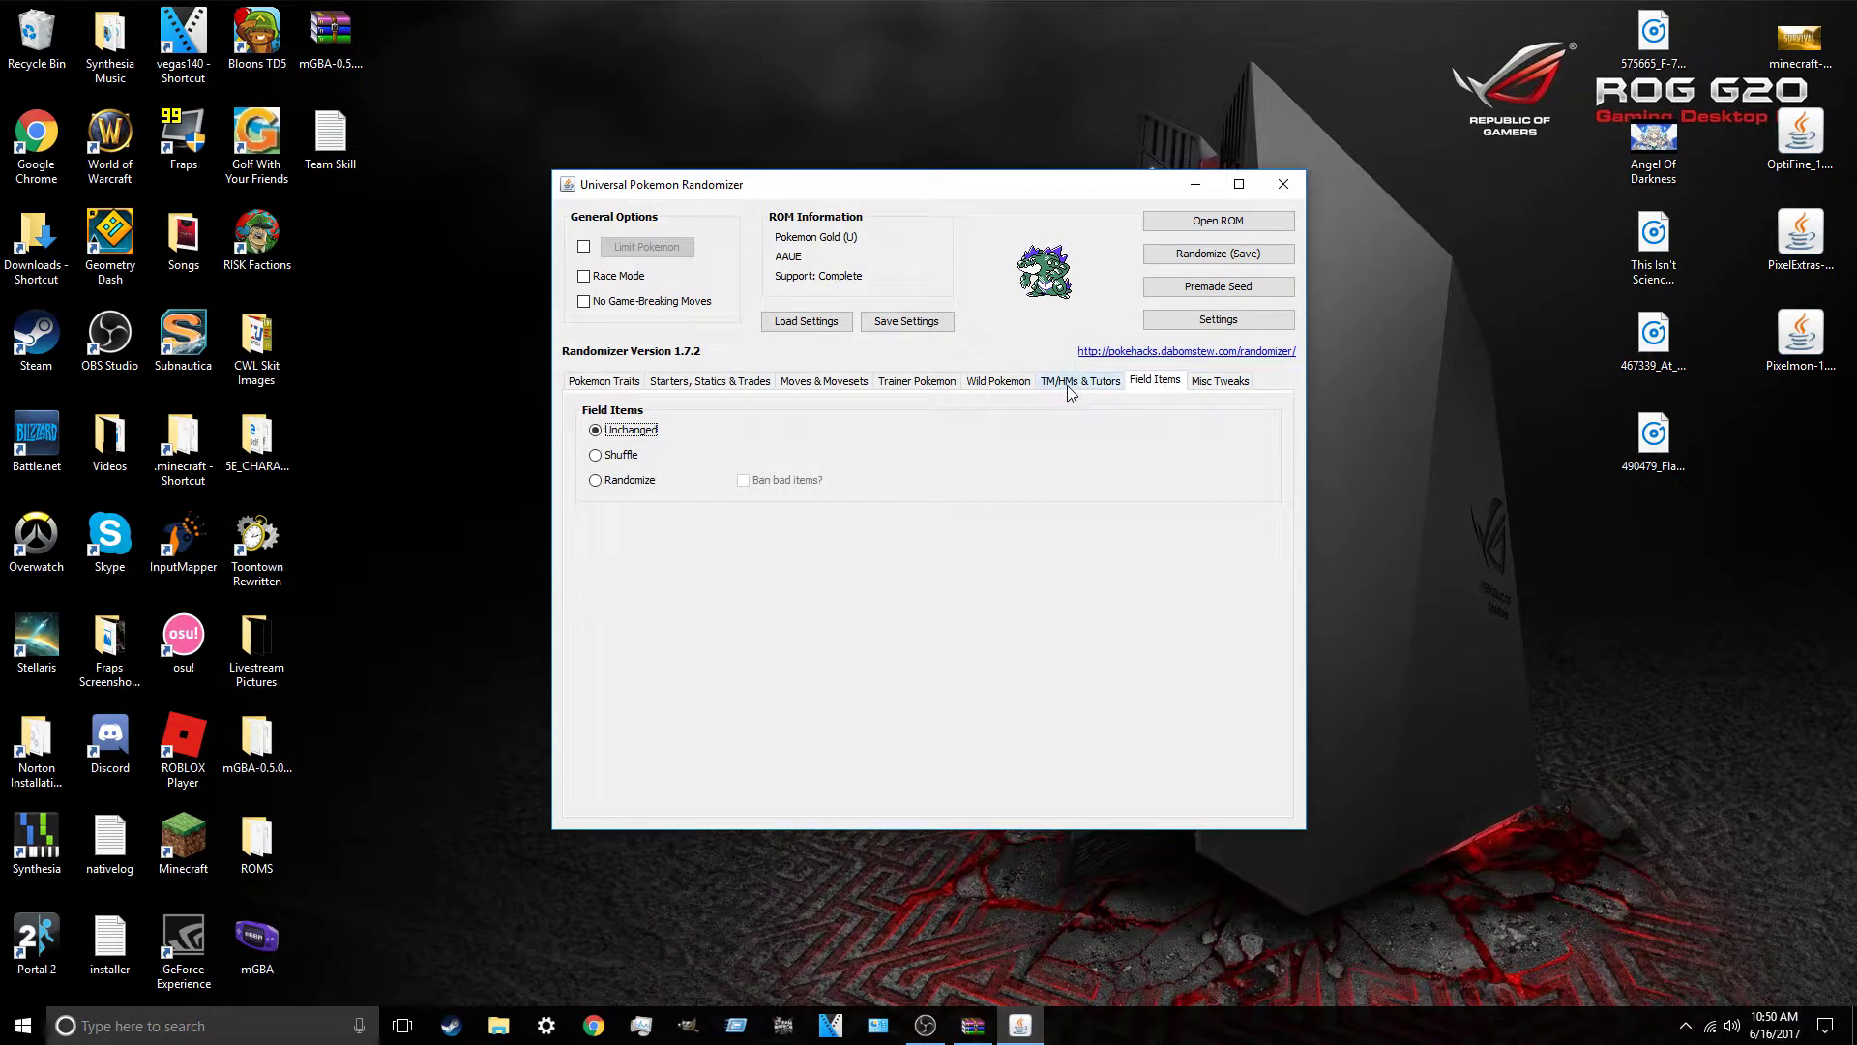
left_click(1066, 385)
left_click(1004, 382)
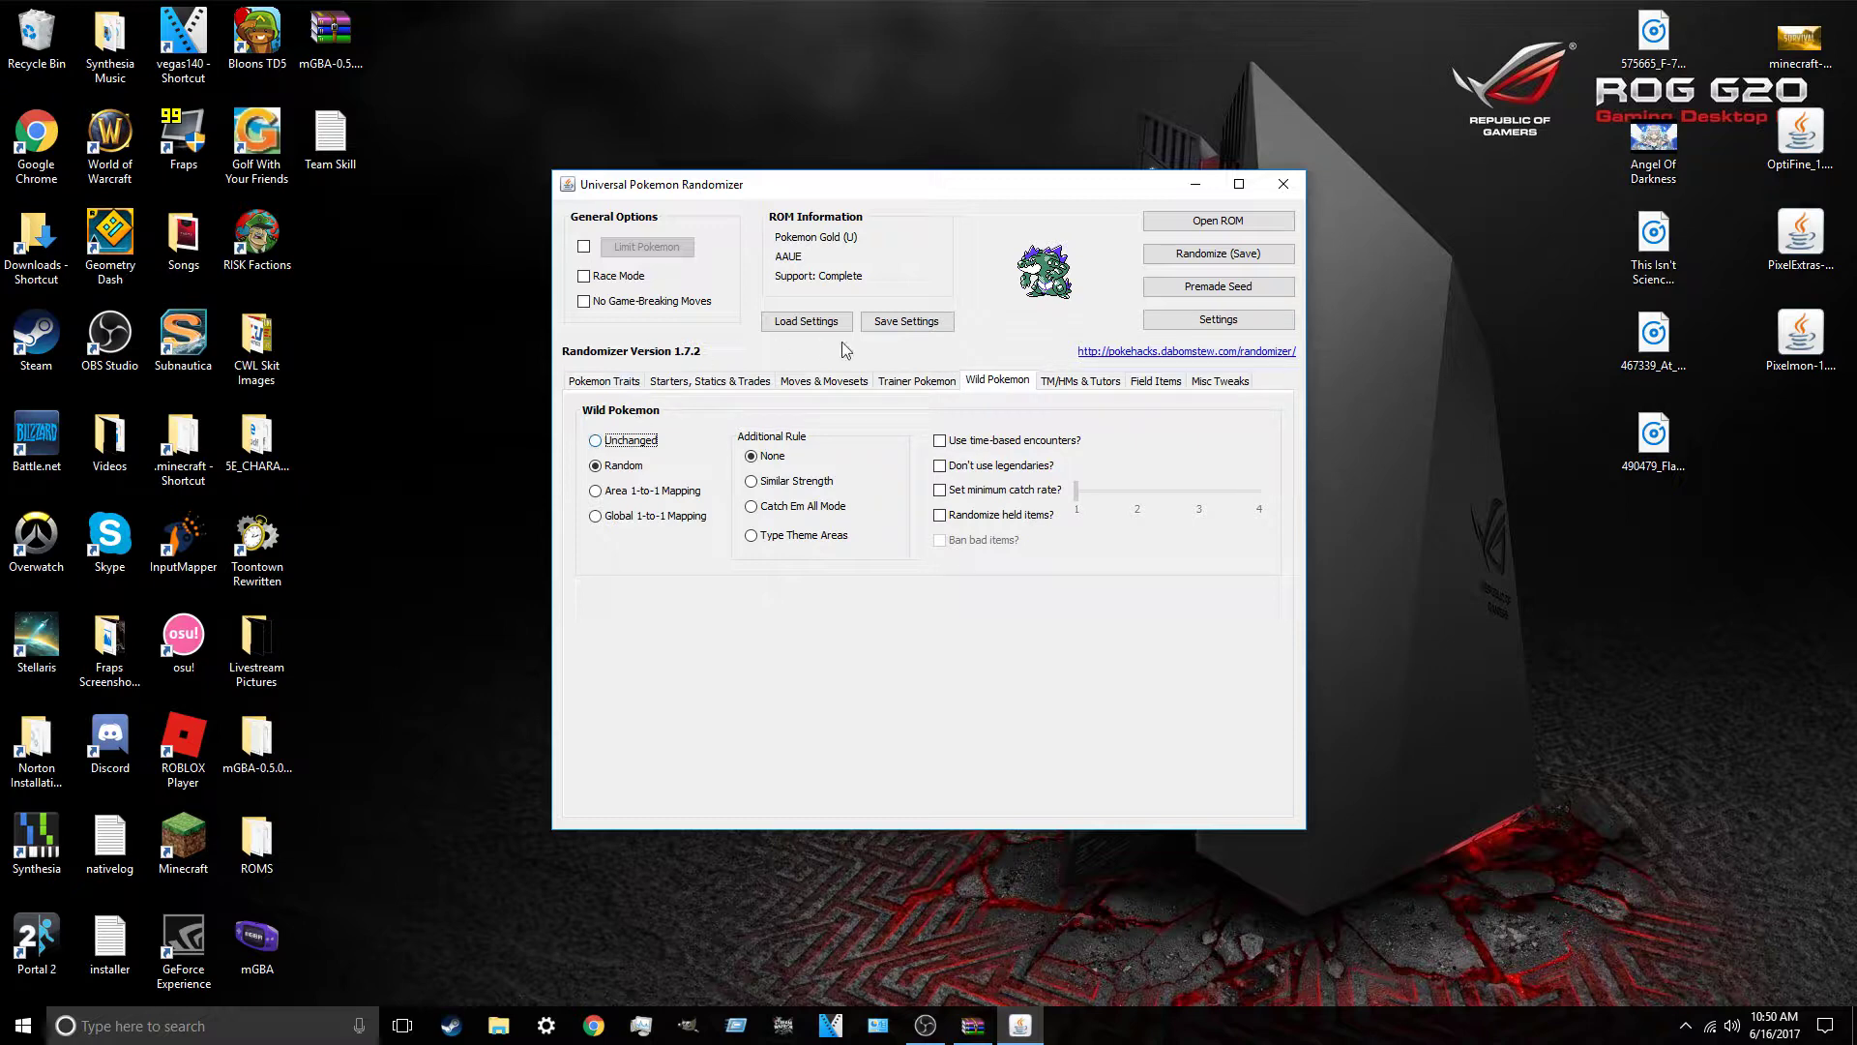
left_click(798, 381)
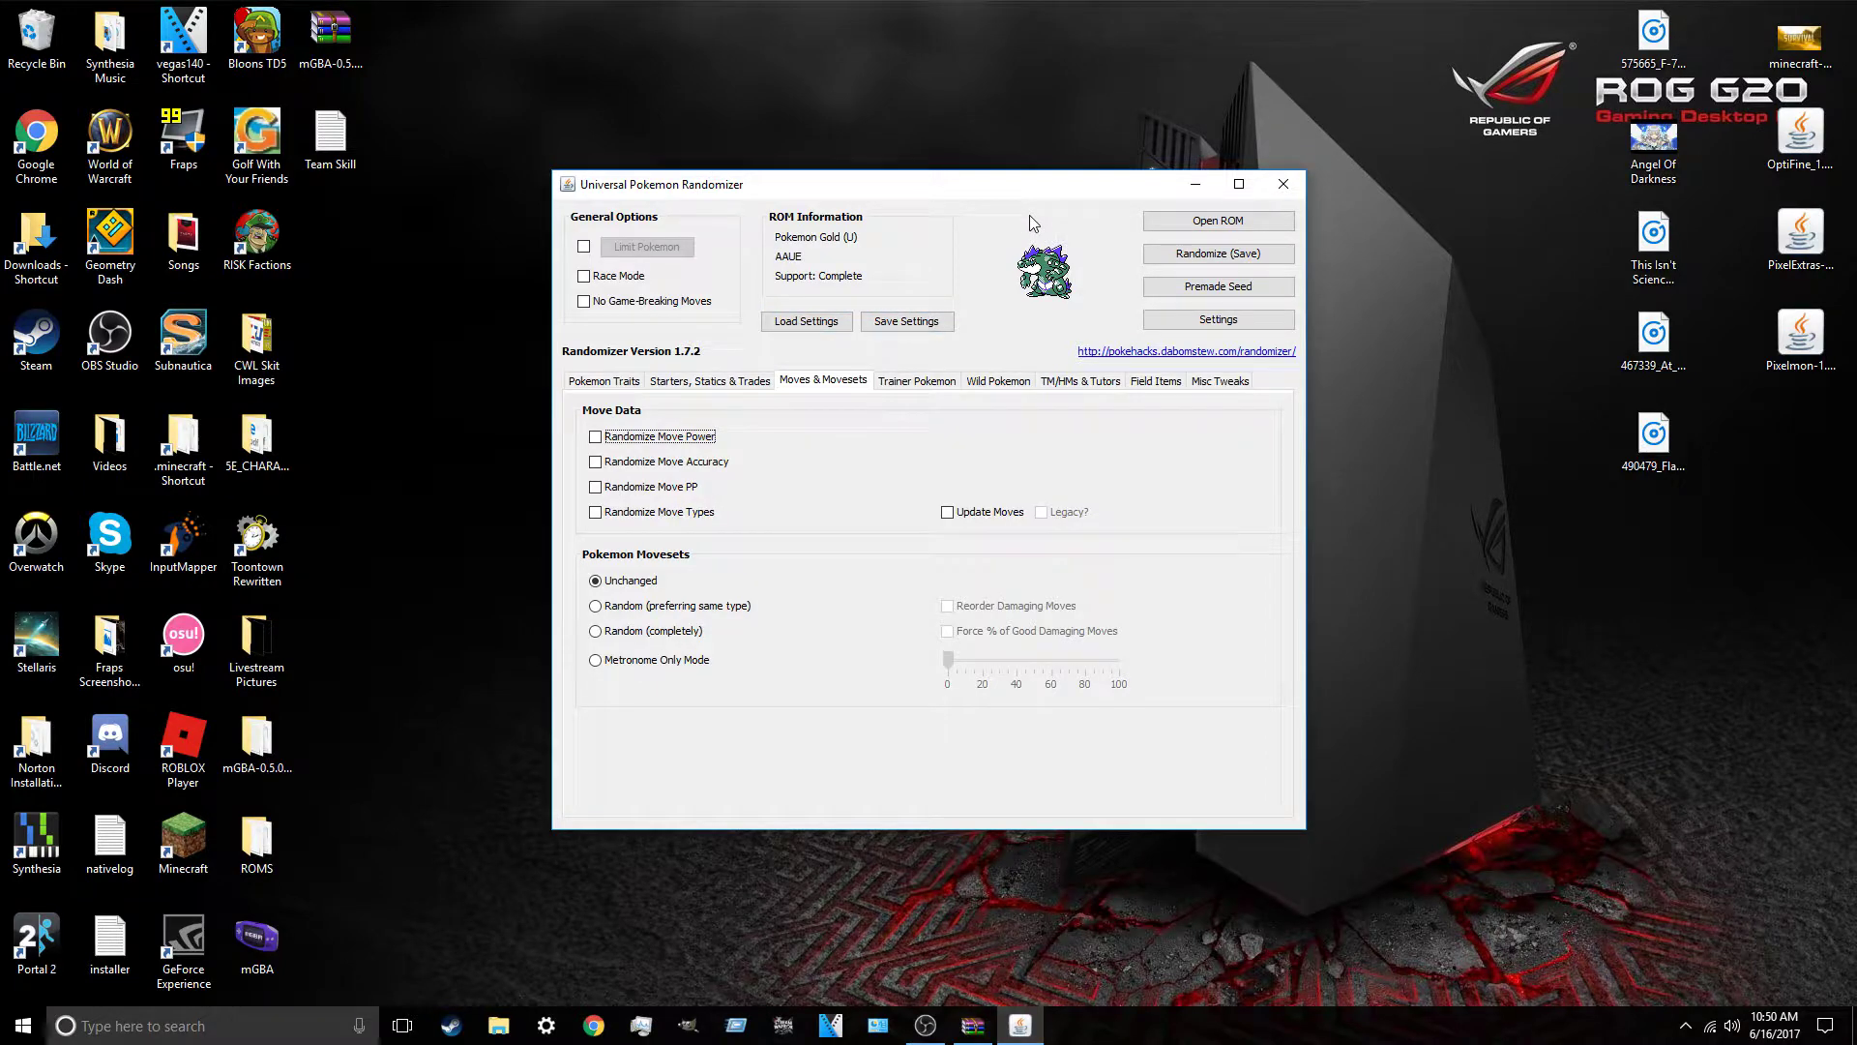
Step: Save the randomized game over the Pokemon Gold .gbc on the Desktop without a log
left_click(1246, 259)
left_click(677, 457)
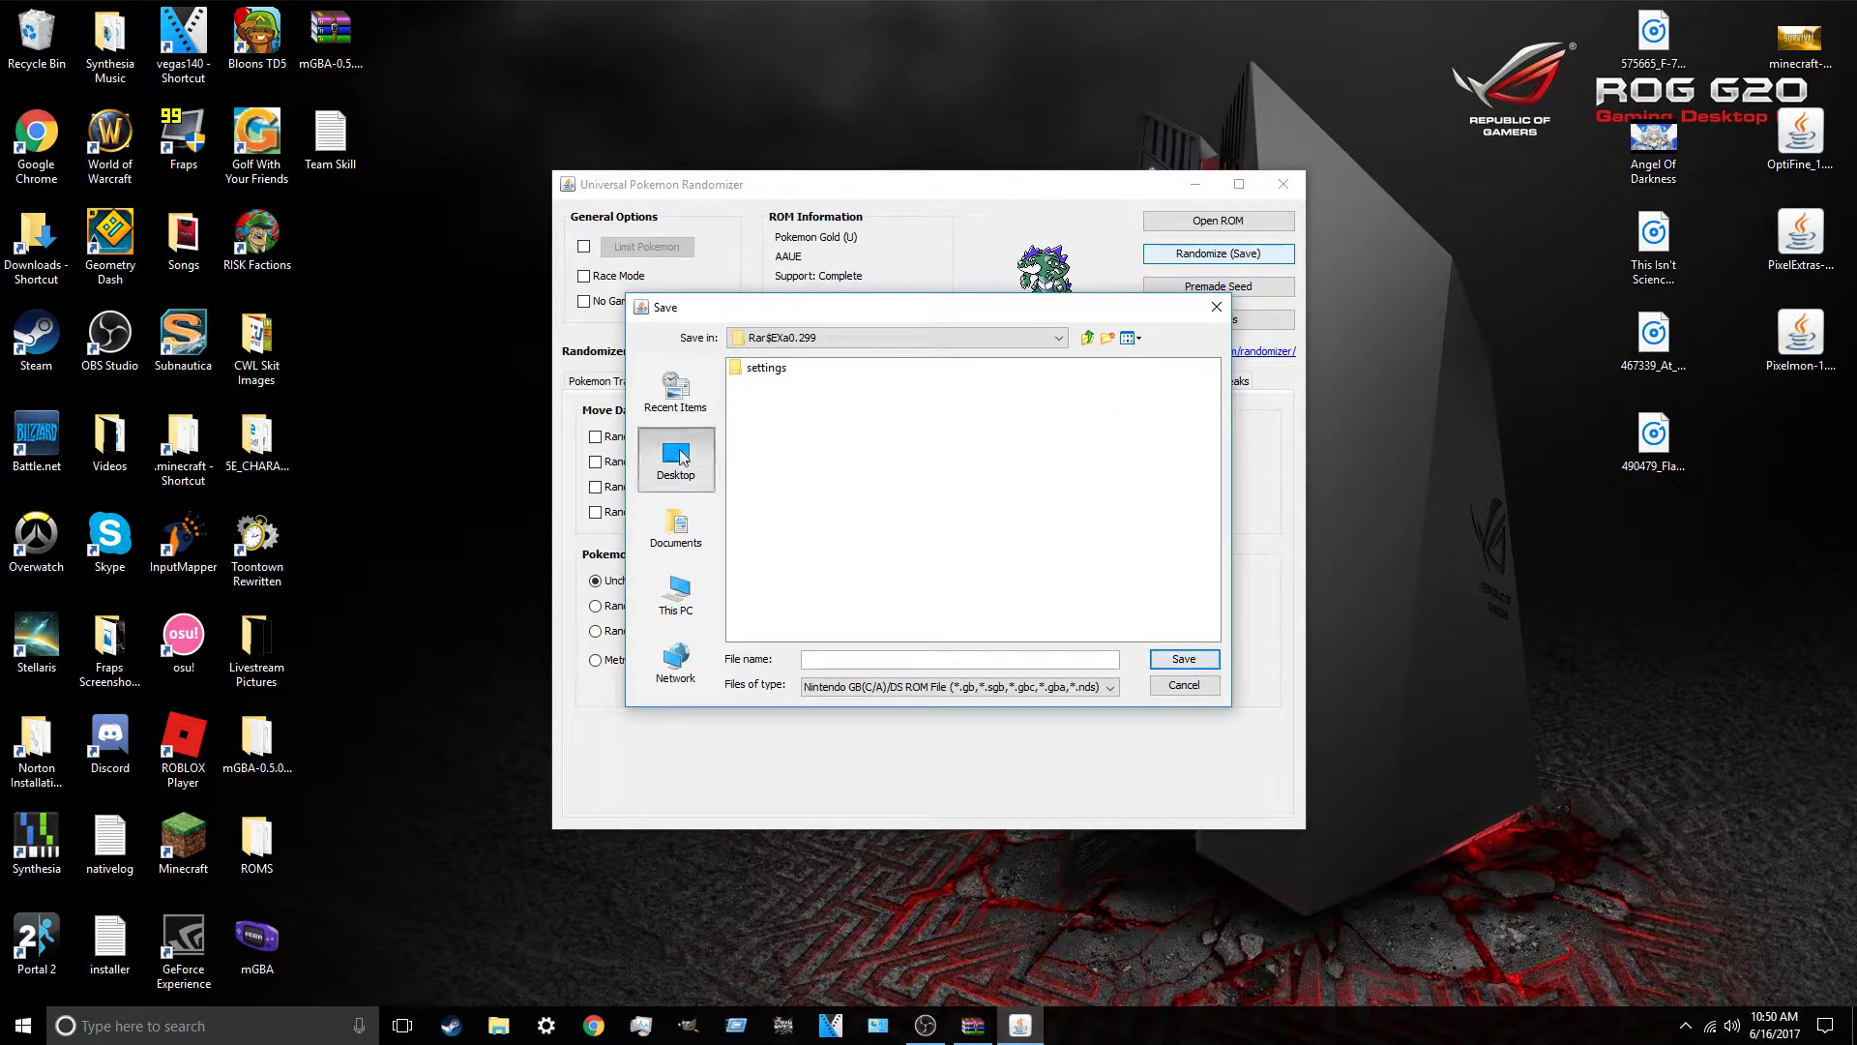
left_click(1006, 385)
left_click(1184, 659)
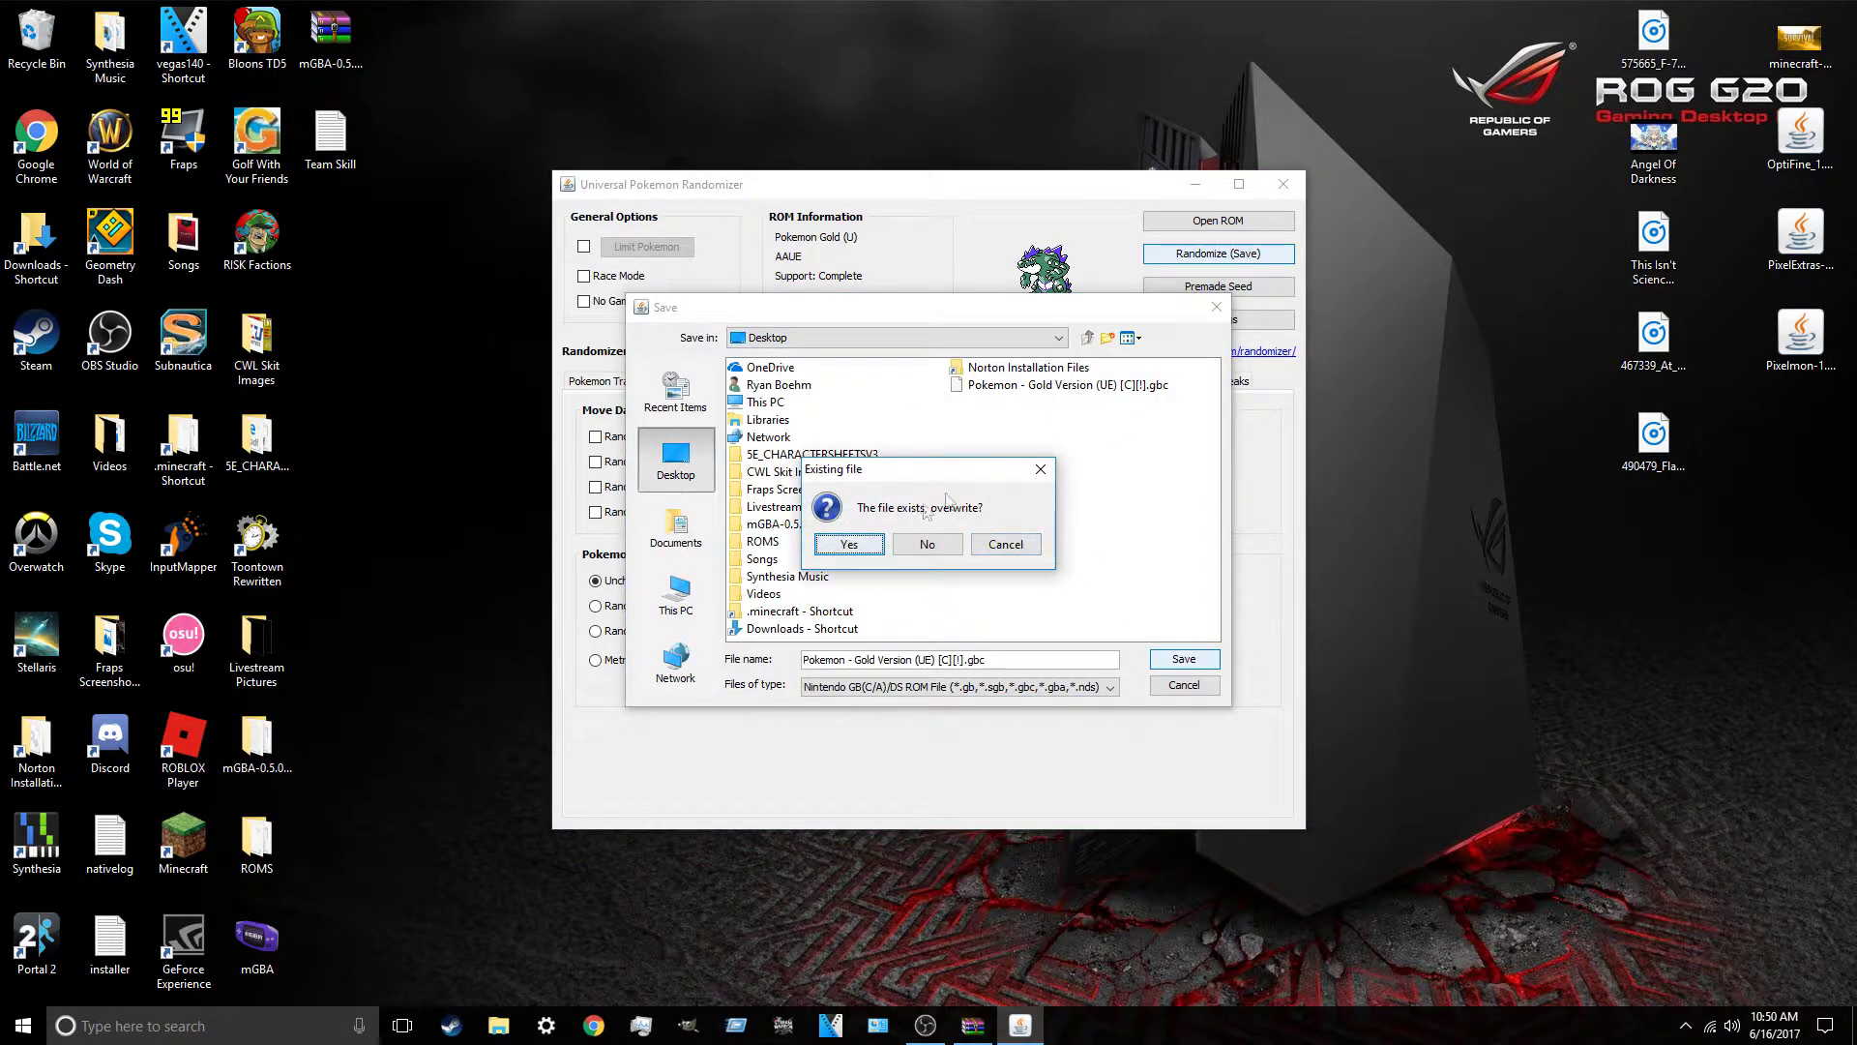
left_click(849, 545)
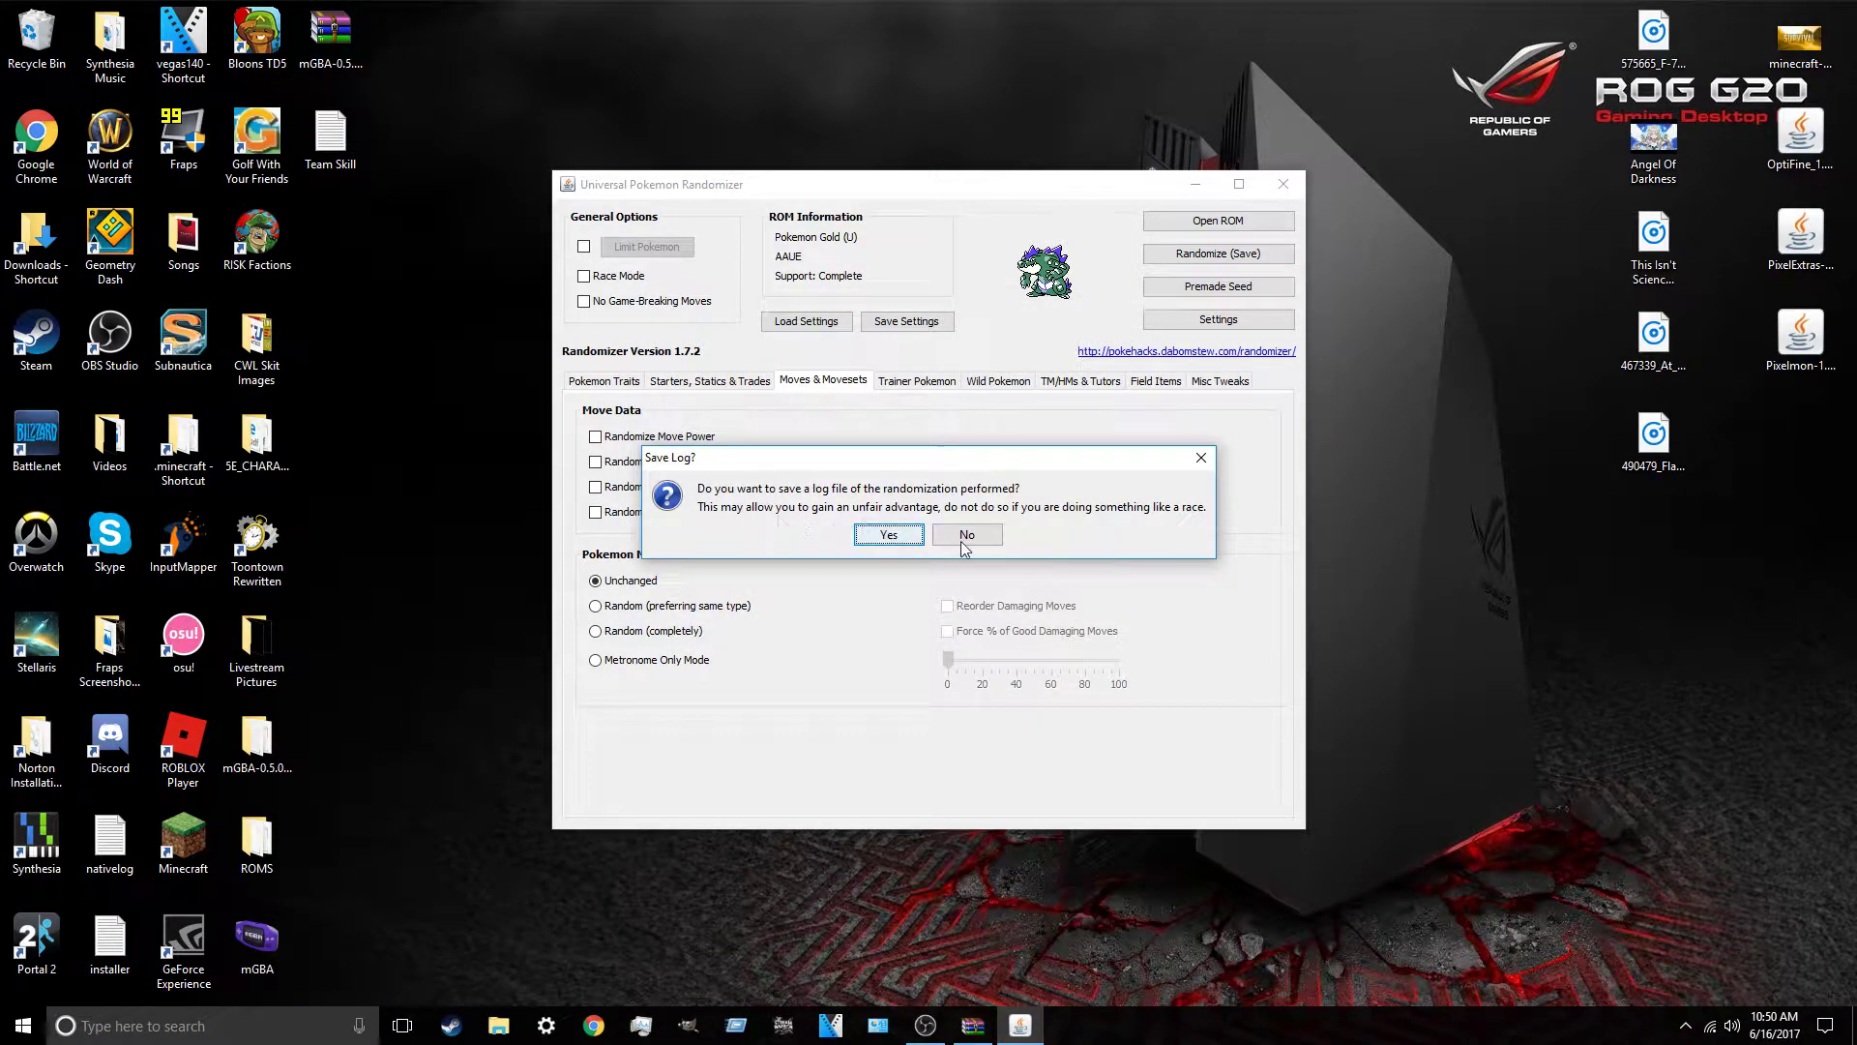
left_click(965, 539)
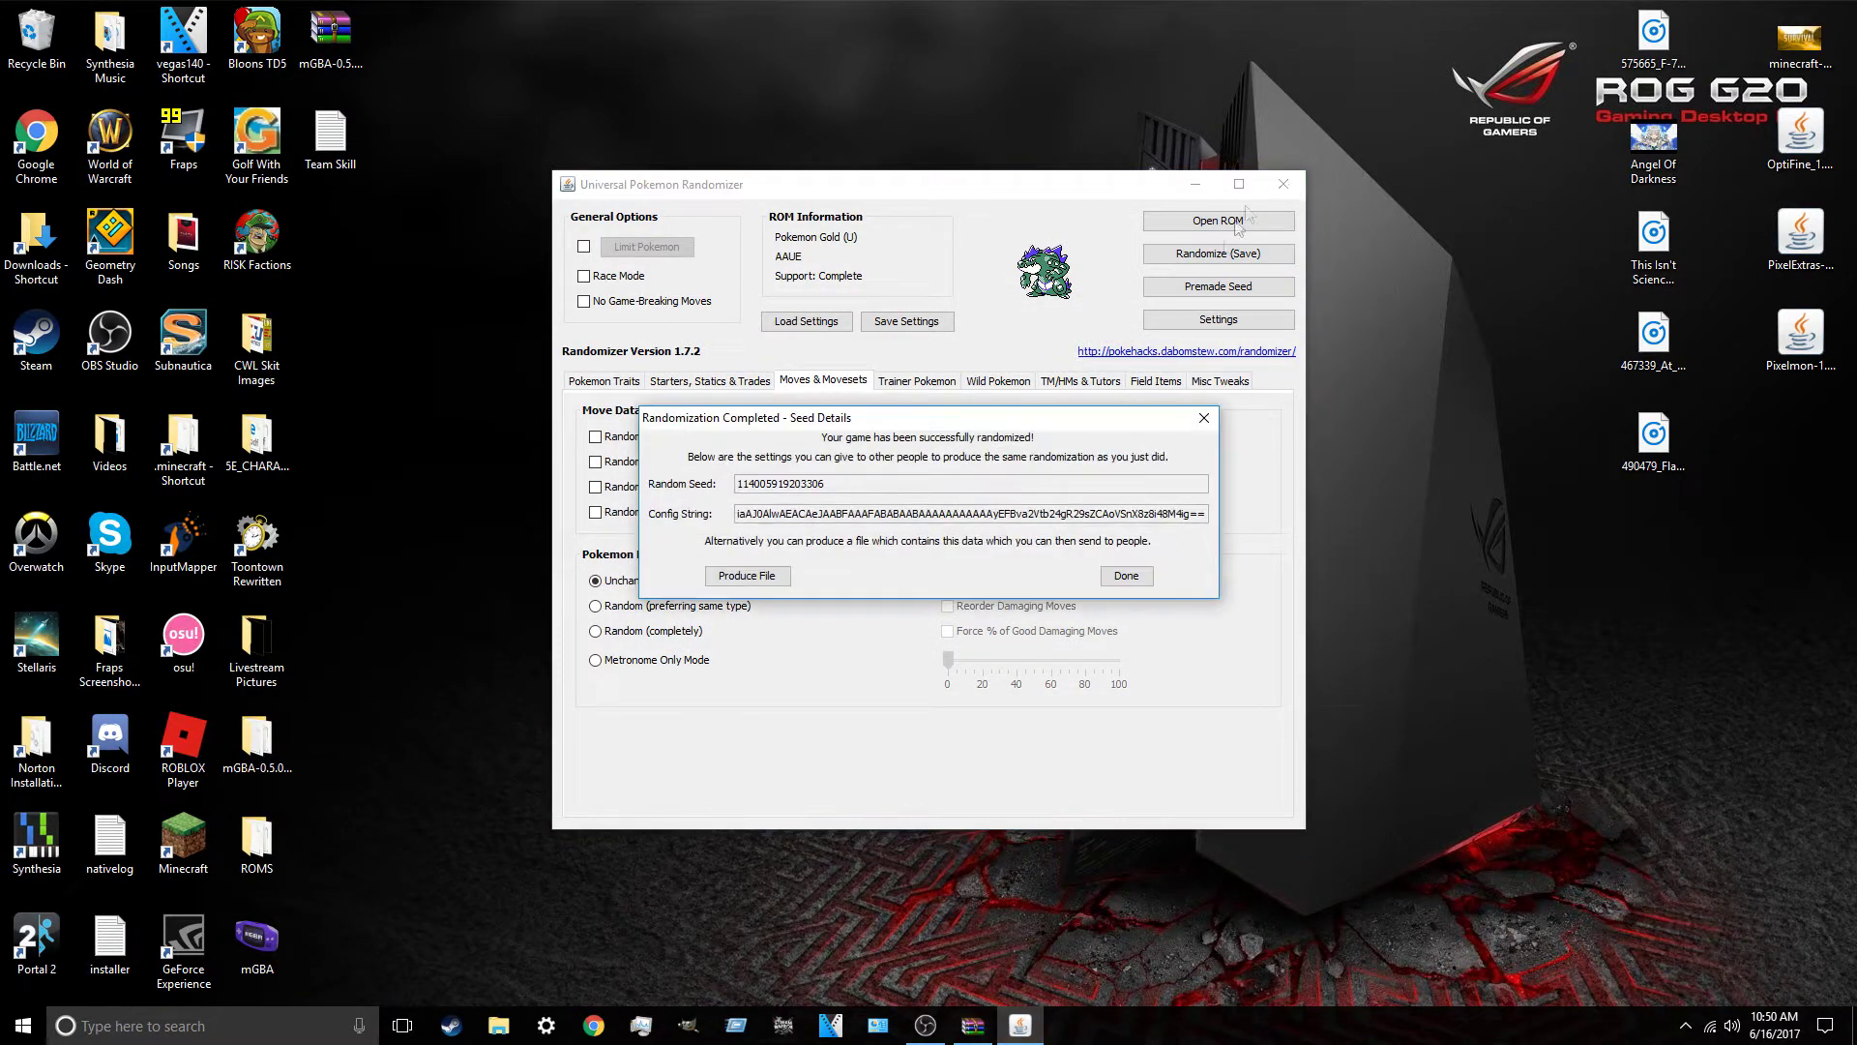
left_click(1126, 576)
left_click(1195, 184)
left_click_drag(919, 534, 1360, 635)
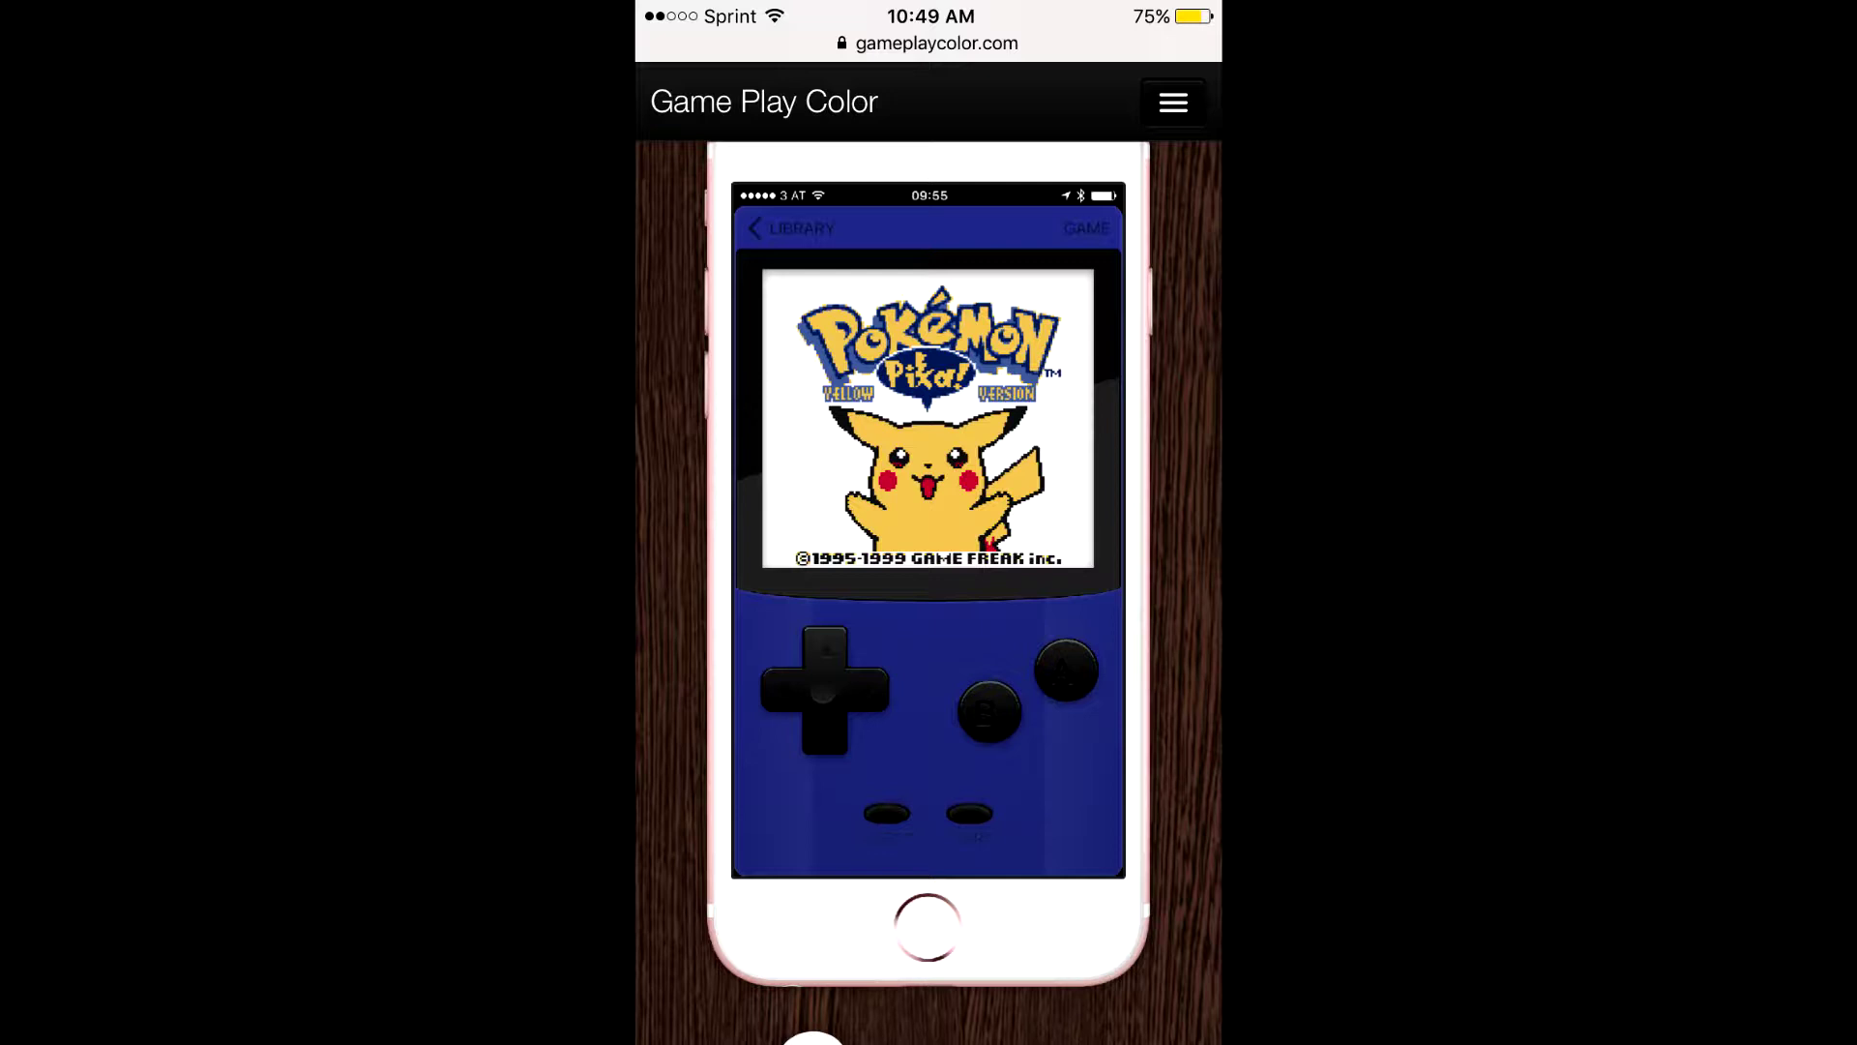
Step: Scroll gameplaycolor.com down to its add-to-home-screen instructions
scroll(928, 562, "down", 10)
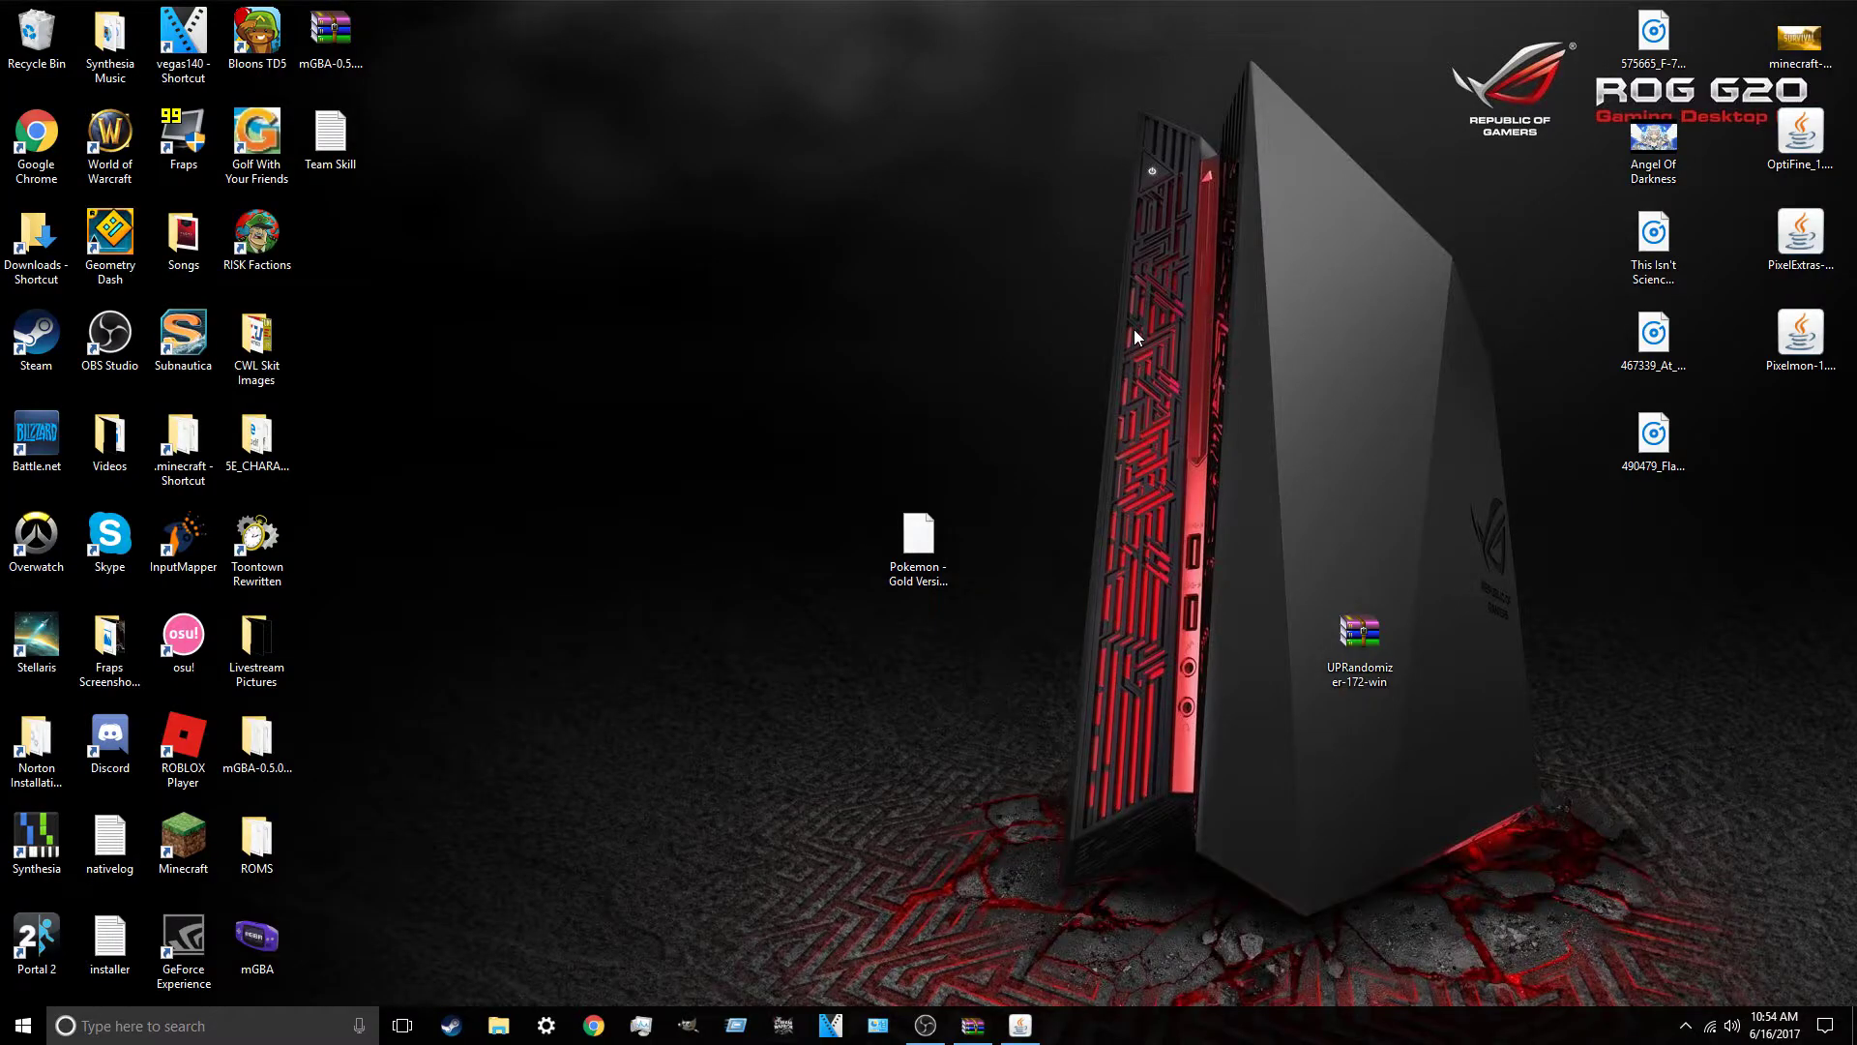
Step: Bring up Chrome on the Windows desktop, showing Google Drive's My Drive page
left_click(599, 1035)
Step: Go to google.com/drive in Chrome and close the duplicate My Drive tab
type("google.com/drive/u/1/my-drive")
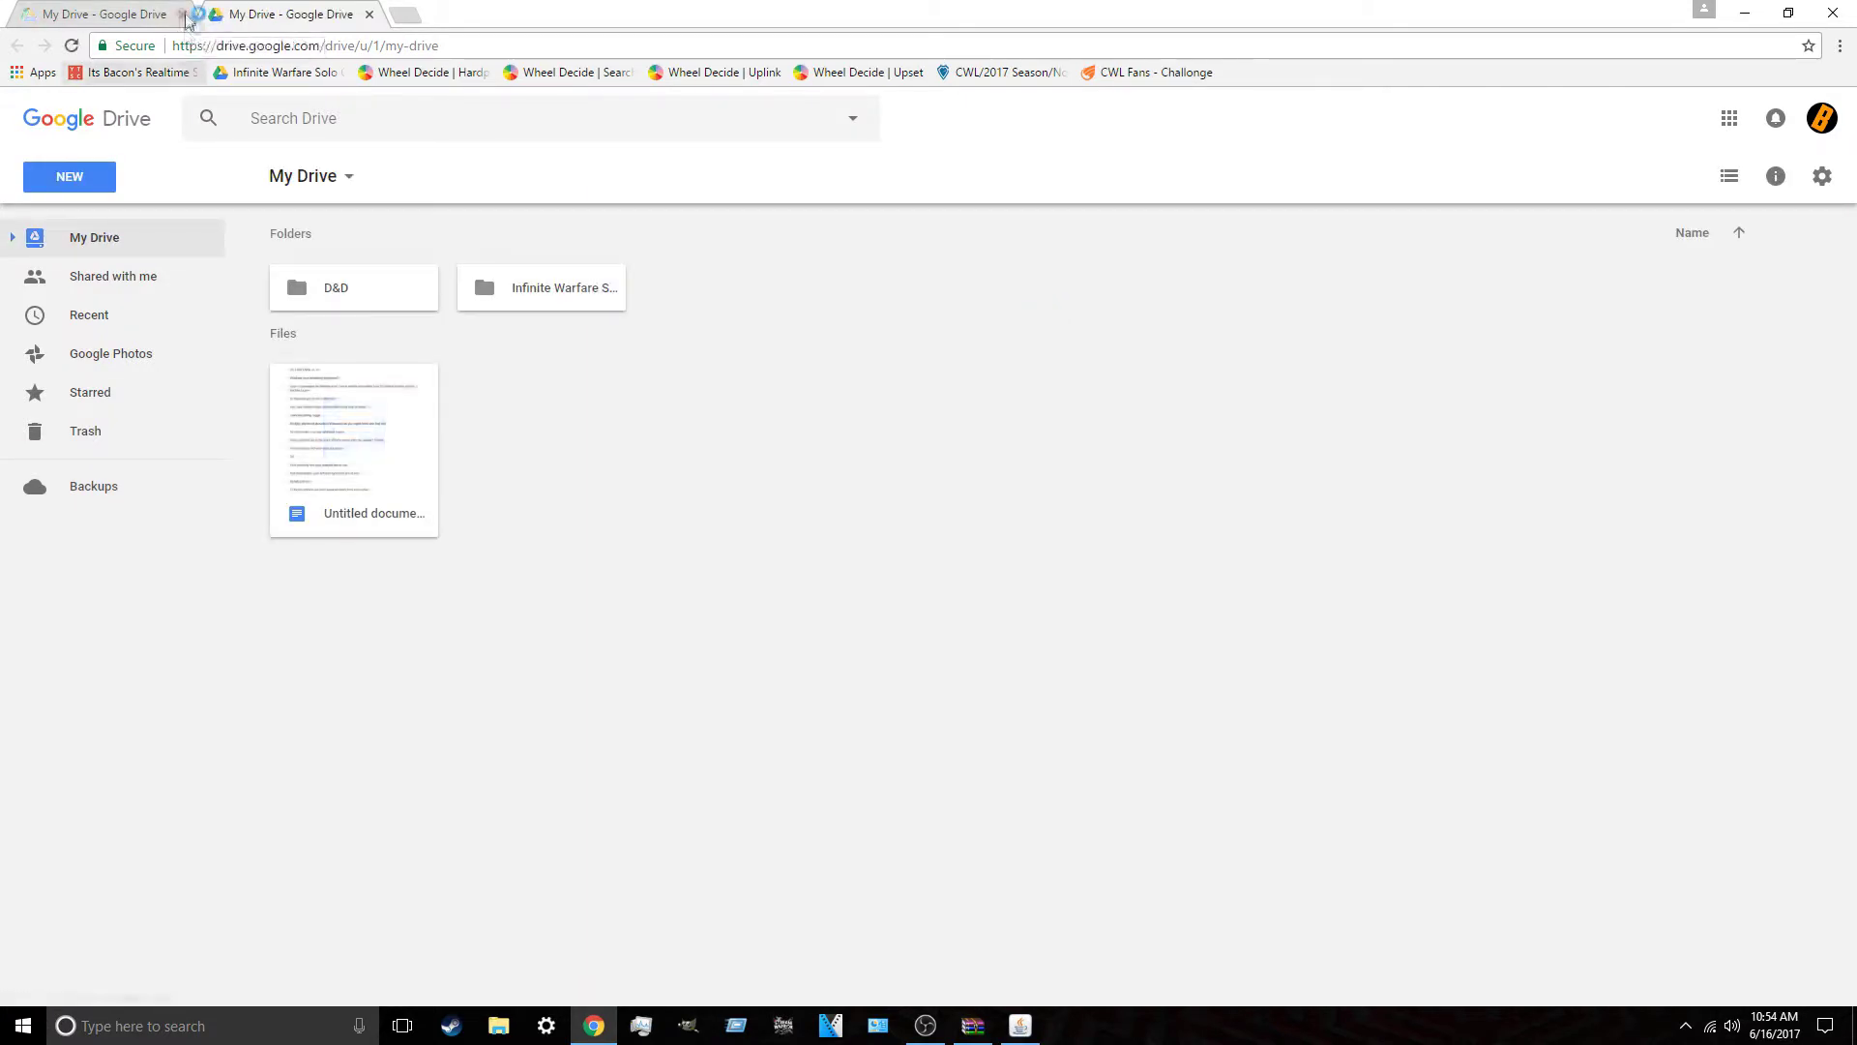
left_click(183, 15)
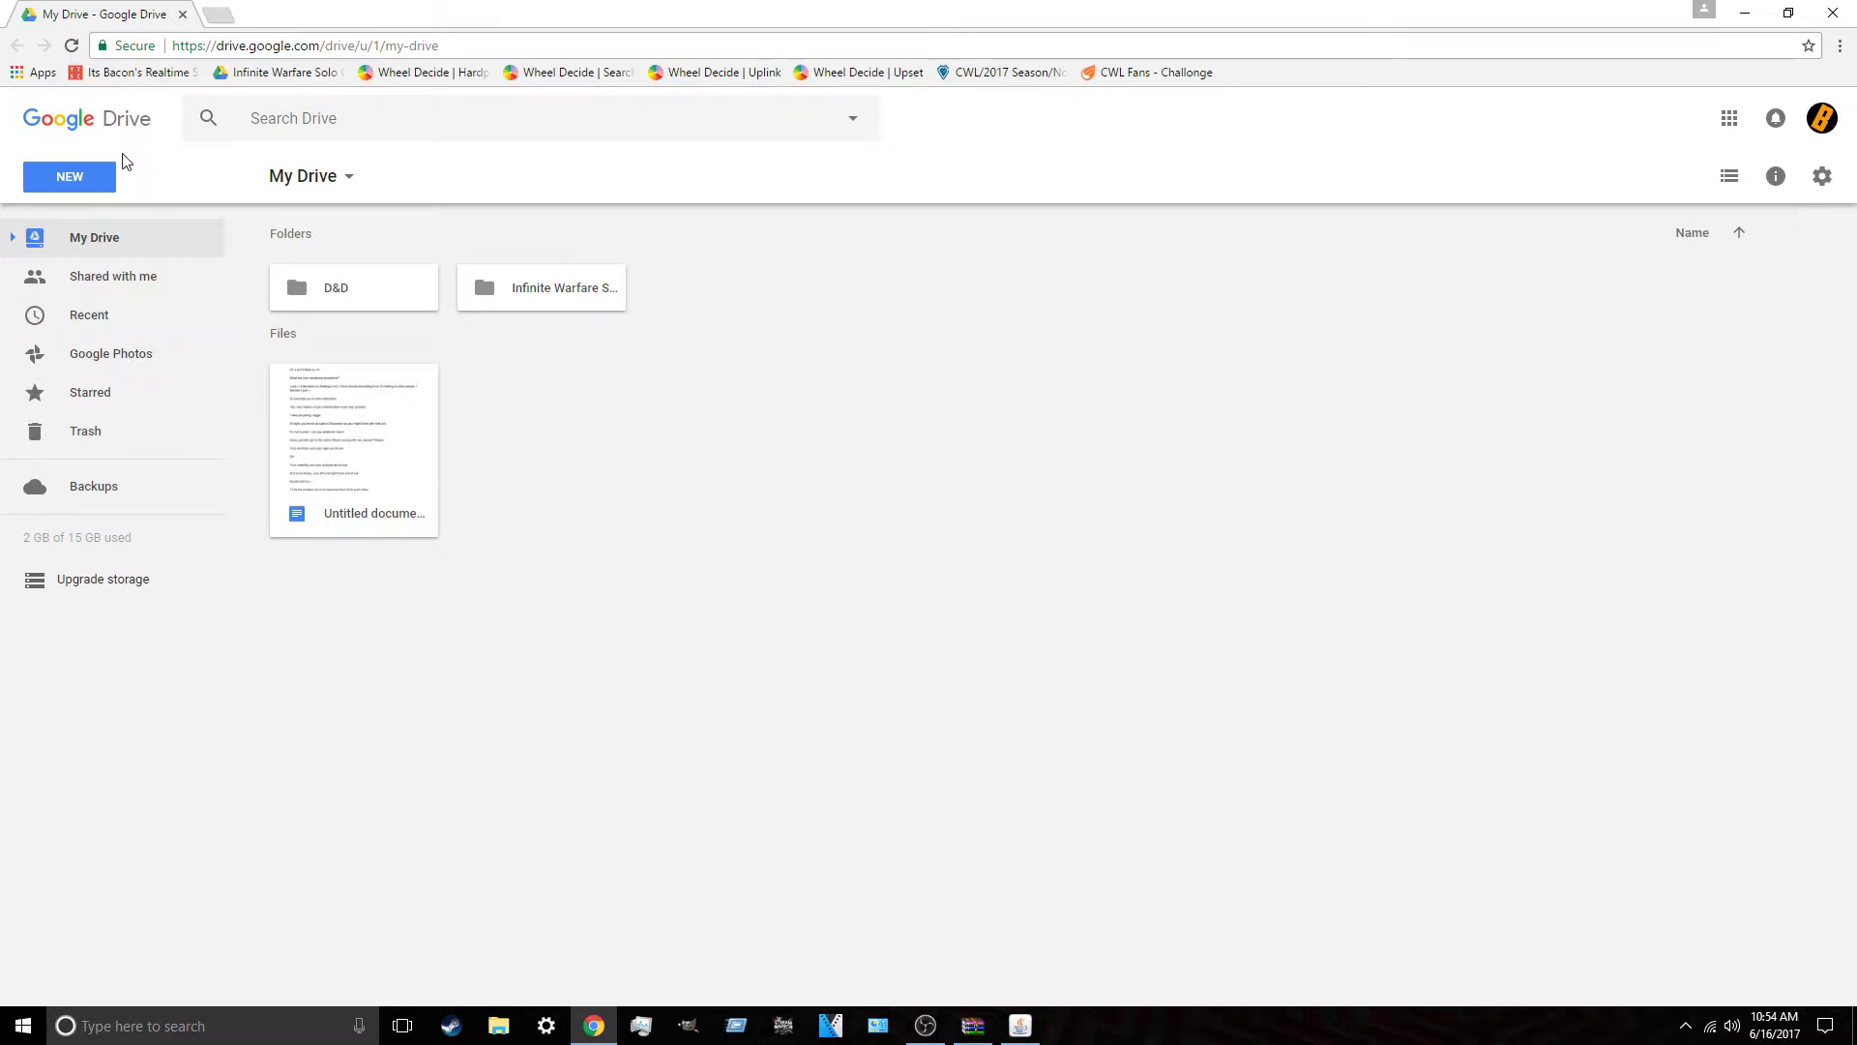
Step: Upload the randomized Pokemon Gold .gbc file from the Desktop to My Drive
left_click(80, 185)
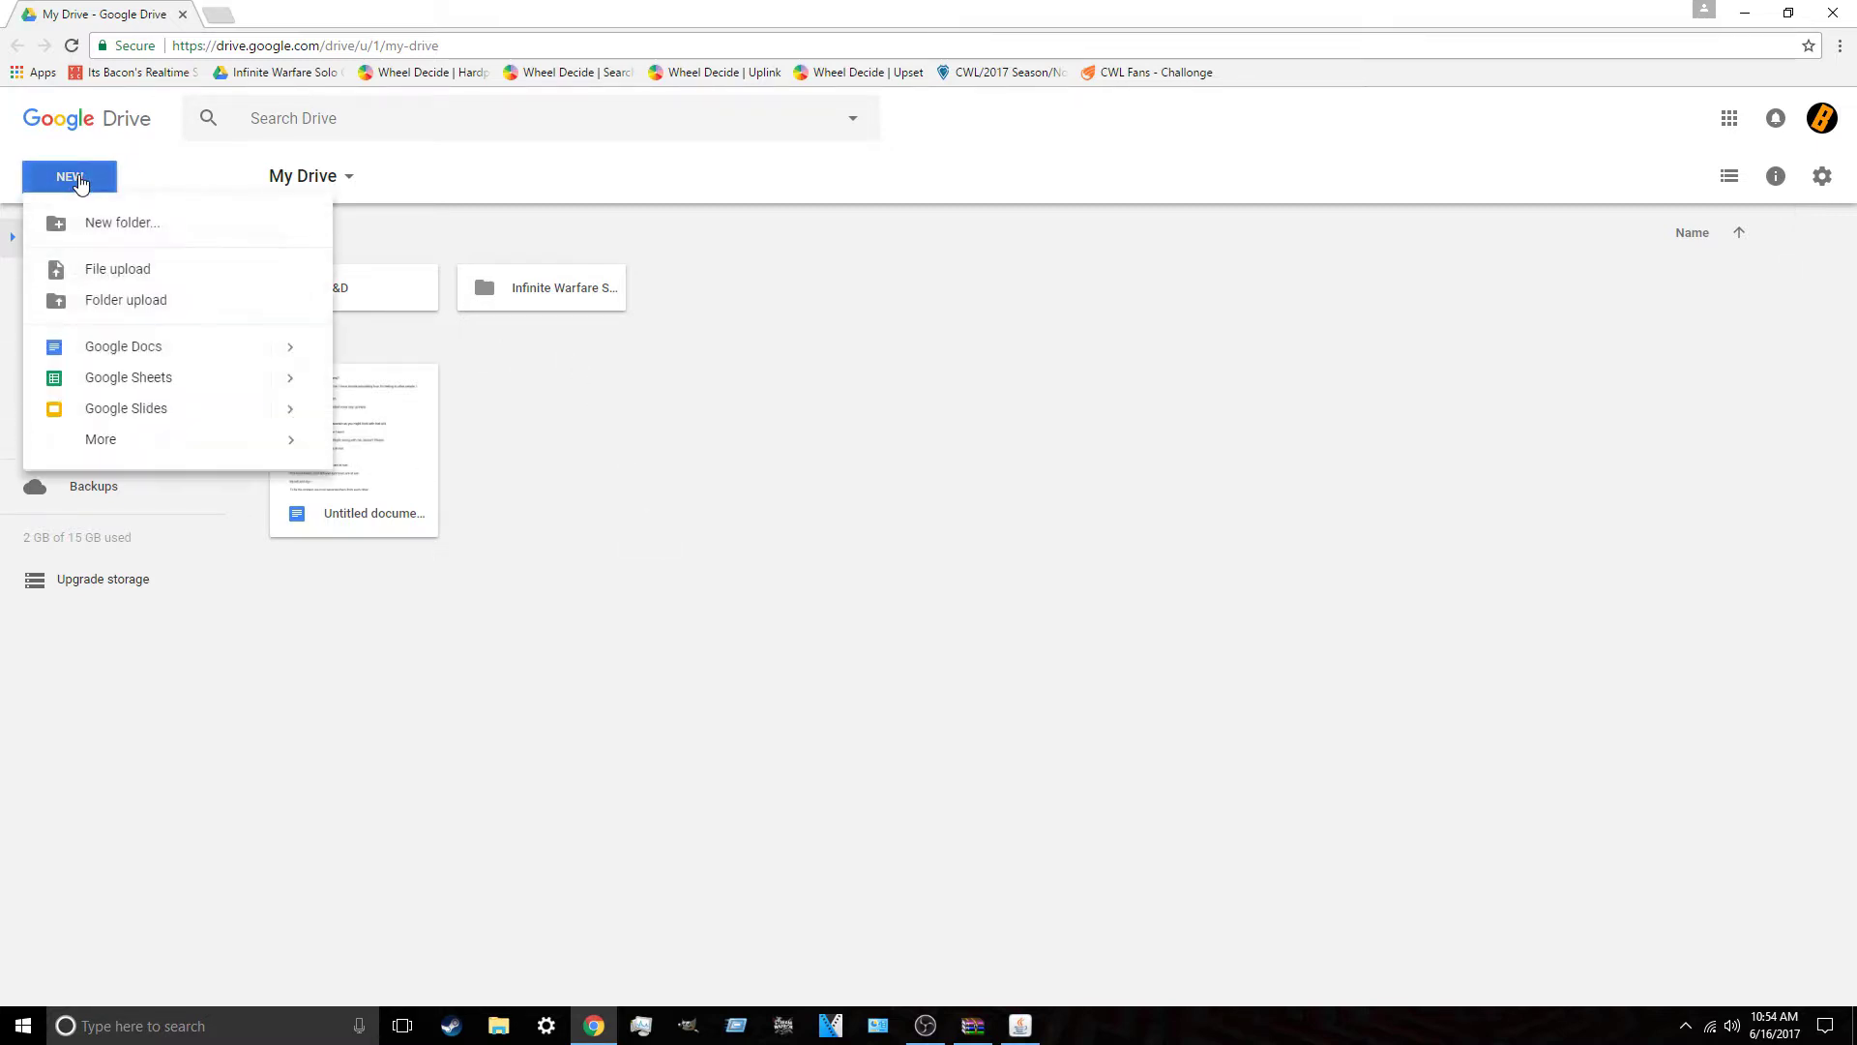
left_click(139, 280)
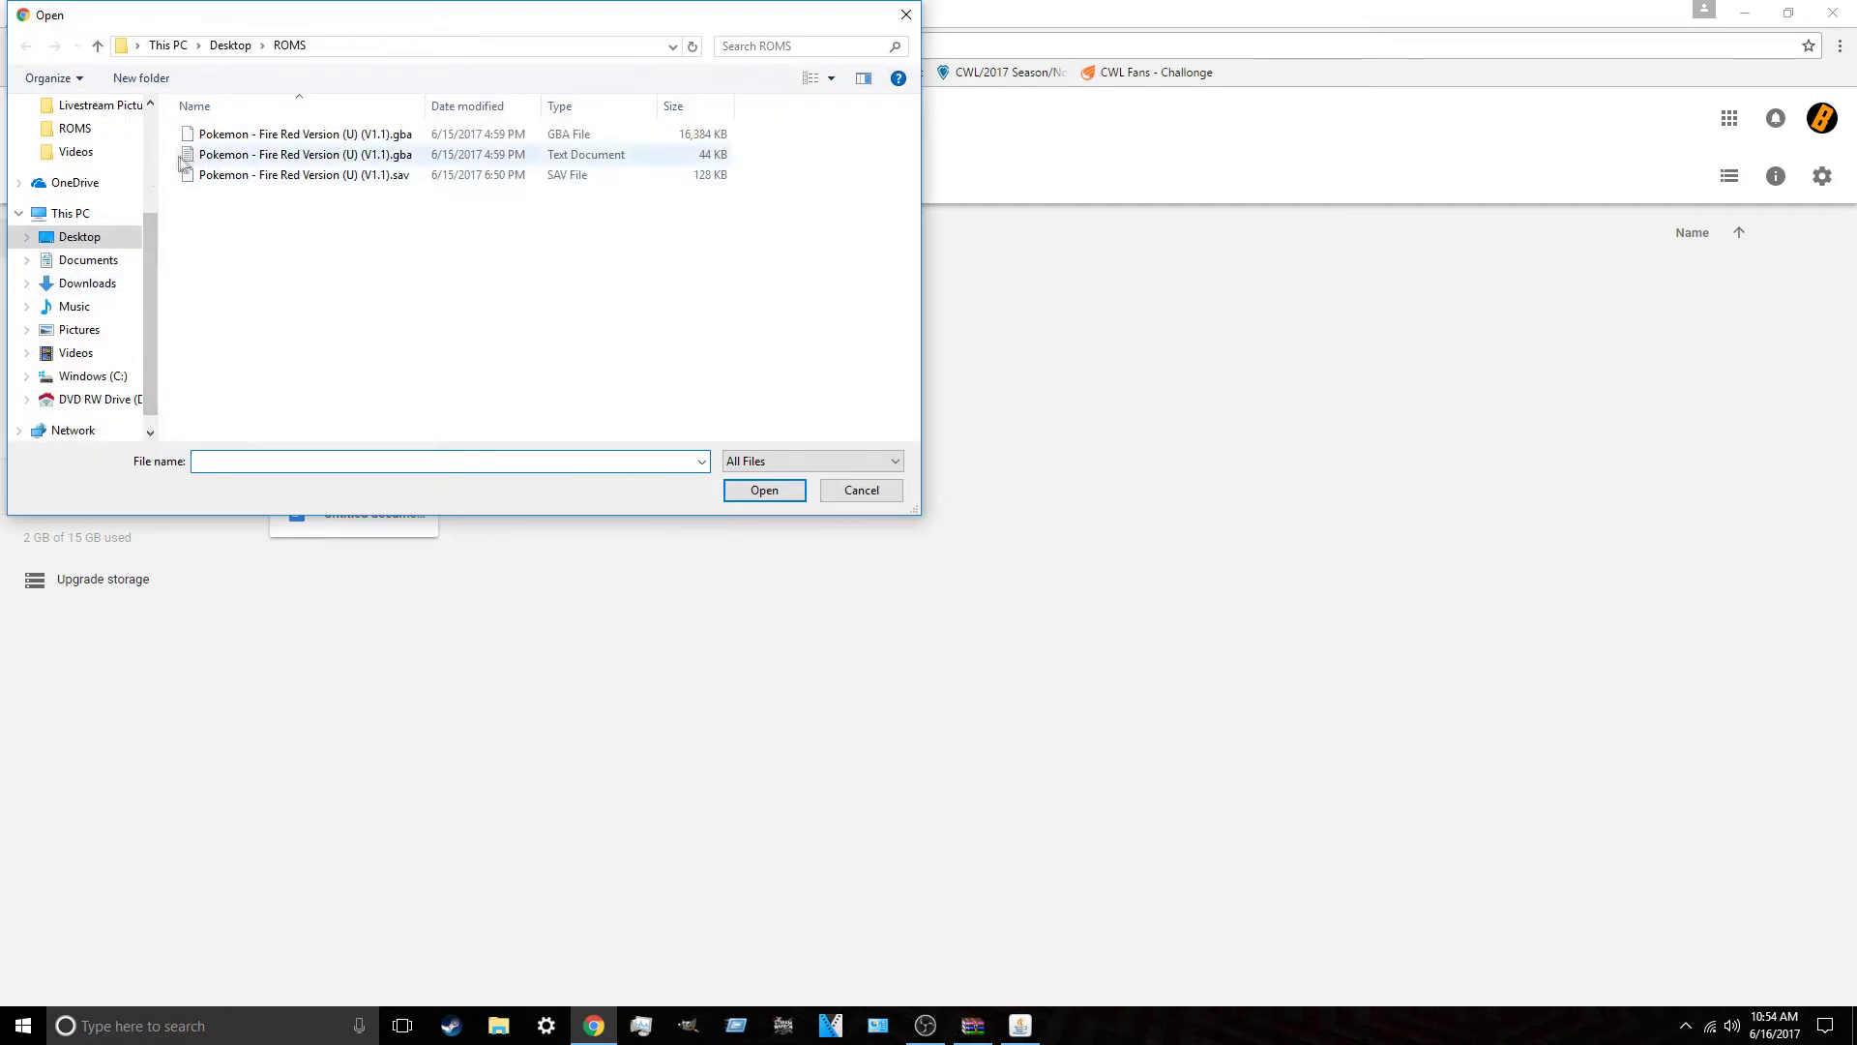
left_click(80, 237)
scroll(639, 358, "down", 5)
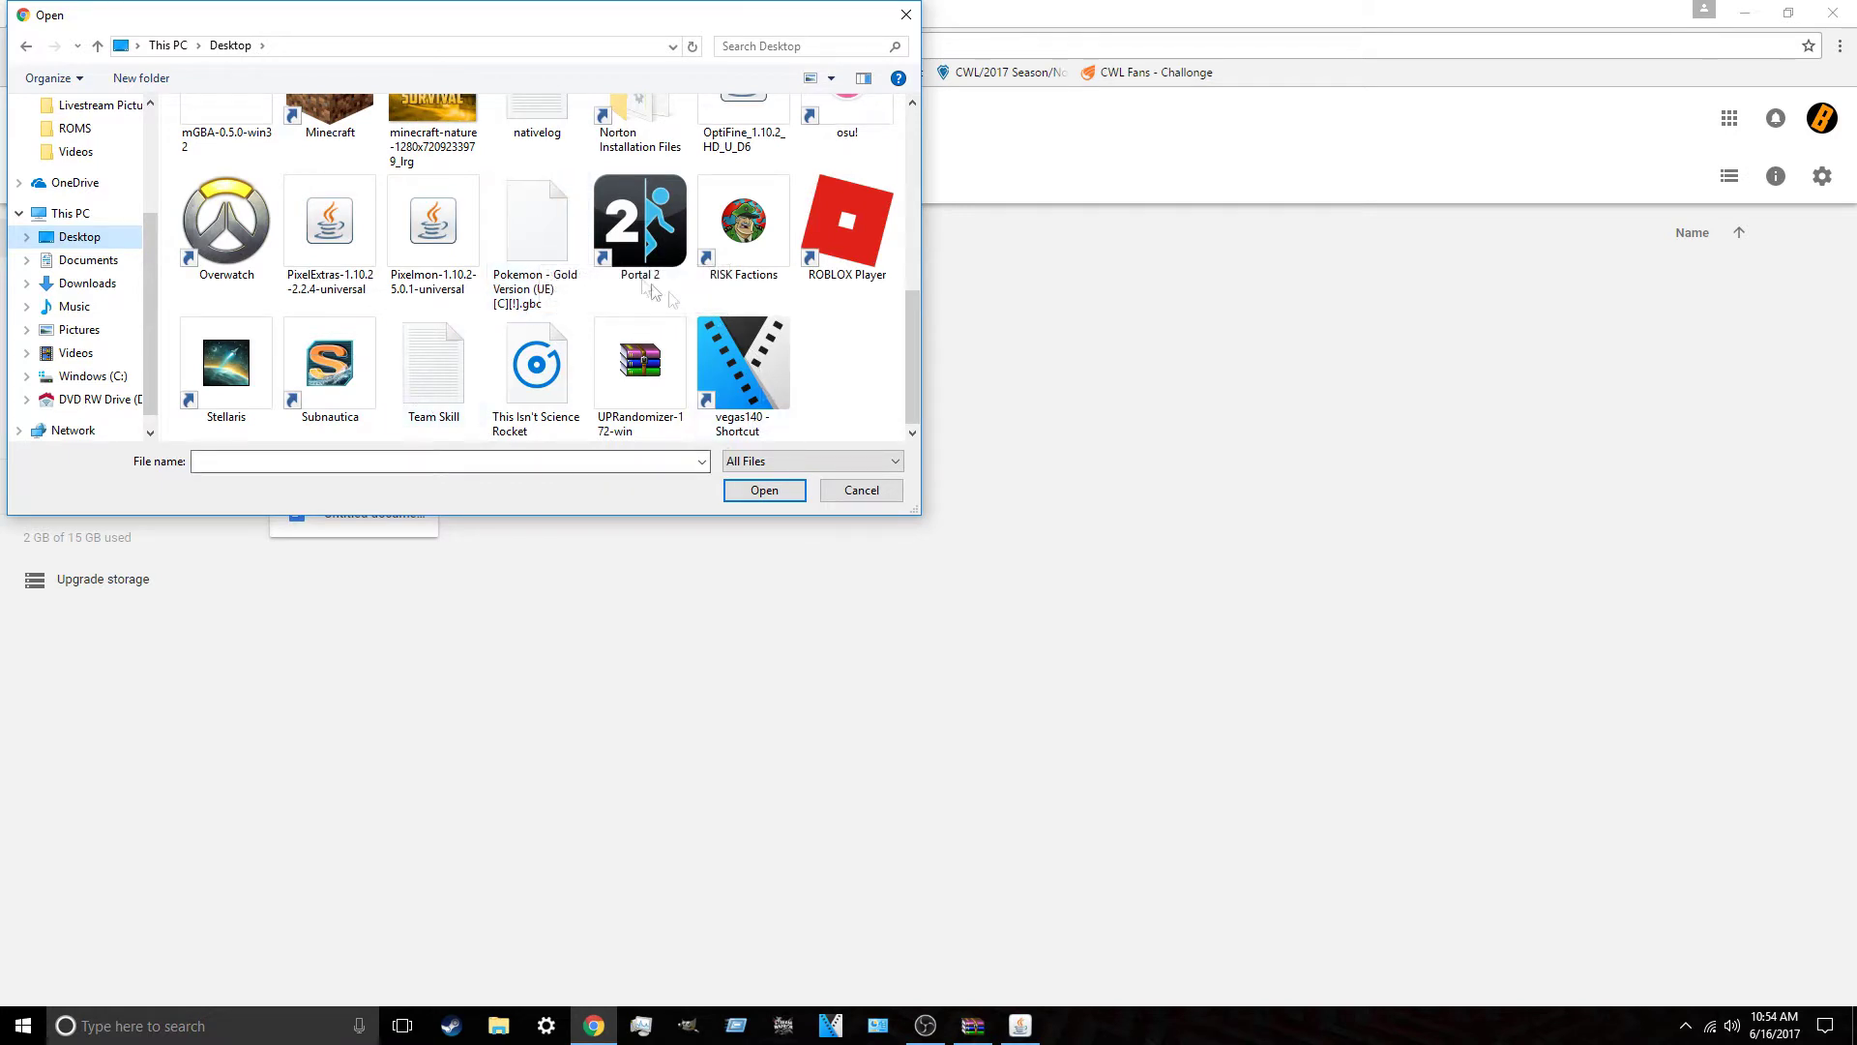
left_click(539, 242)
left_click(764, 490)
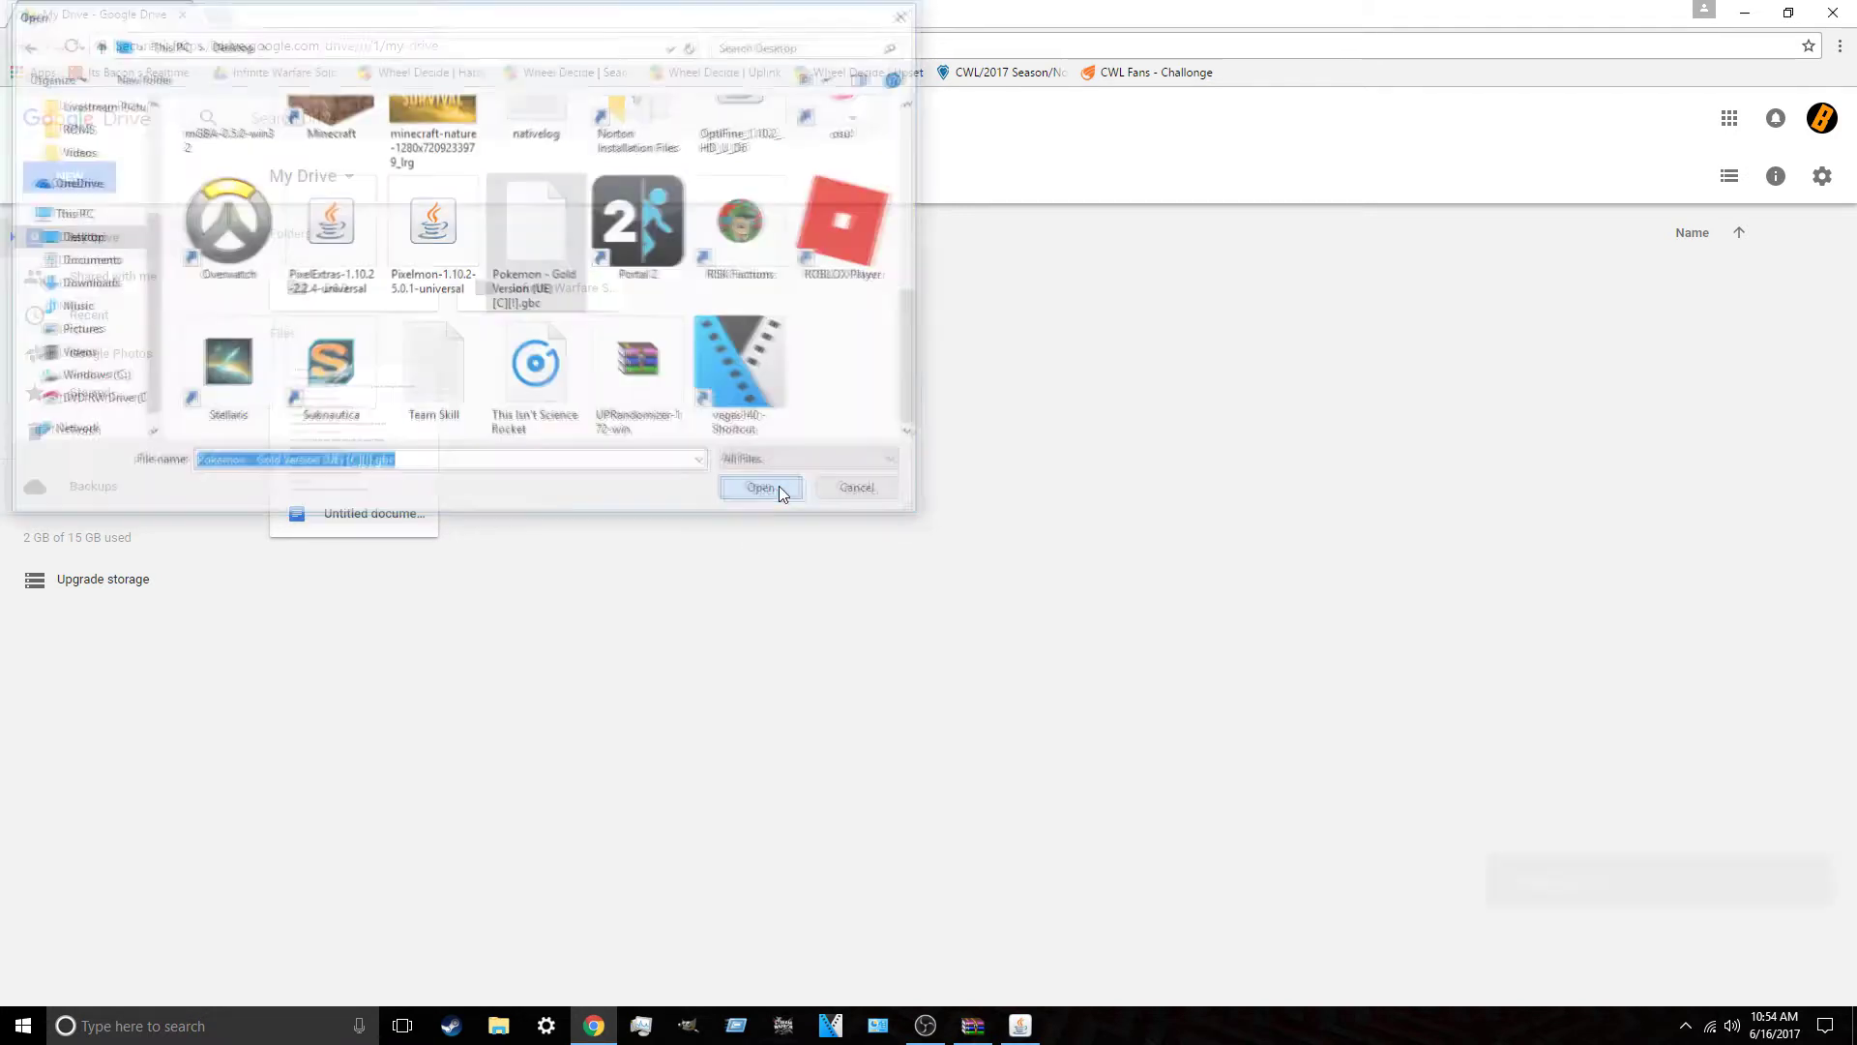